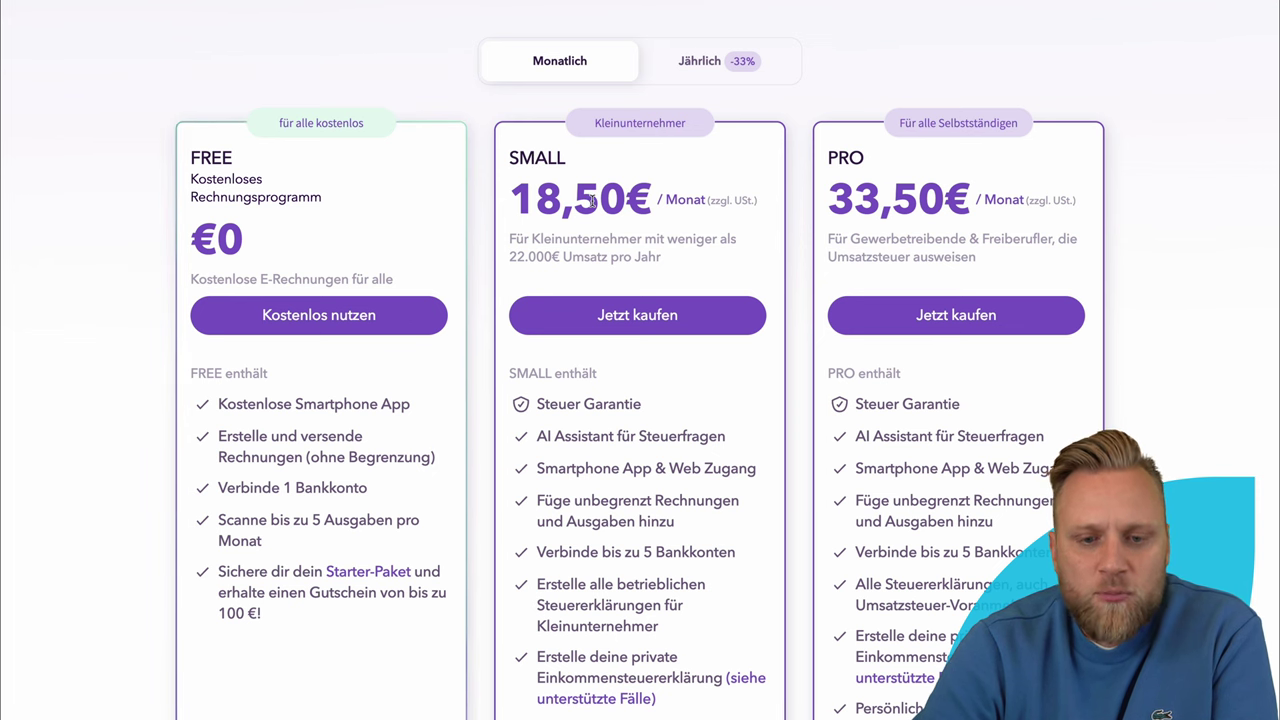
- Compare the yearly prices of the FREE, SMALL and PRO plans with the monthly prices
click(697, 62)
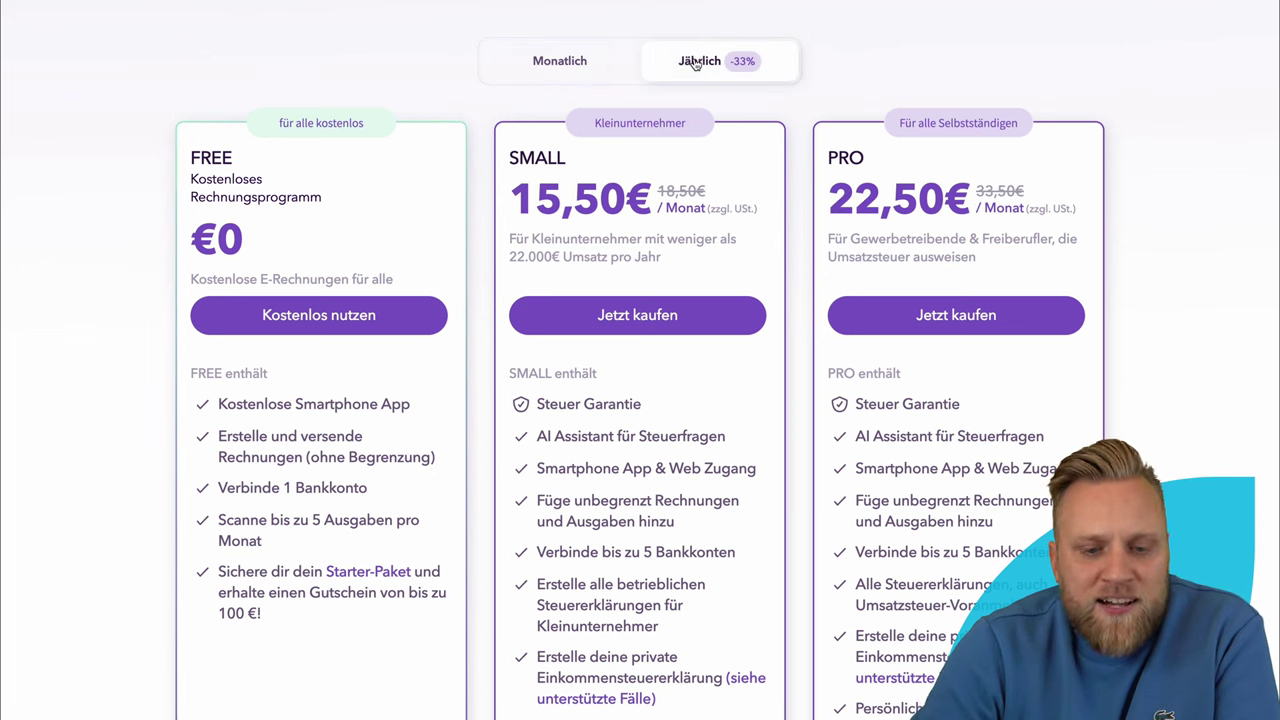
click(580, 62)
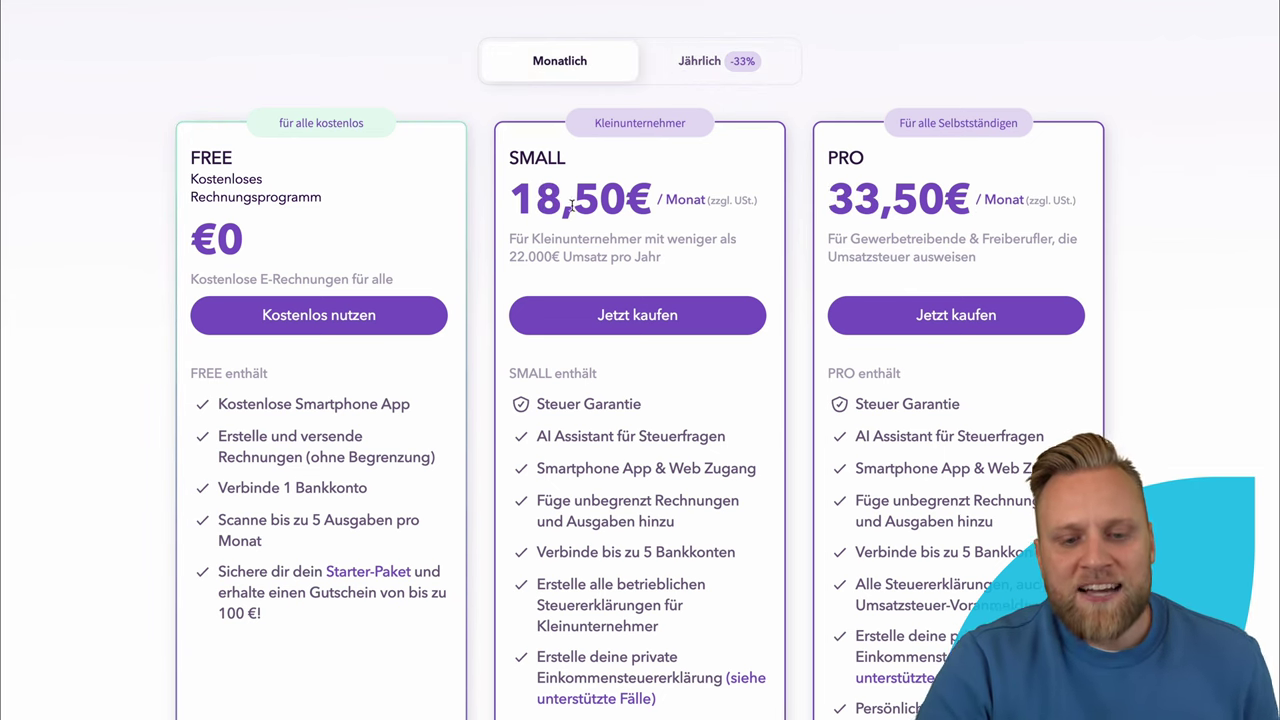
scroll(686, 380, down, 1)
scroll(658, 453, up, 1)
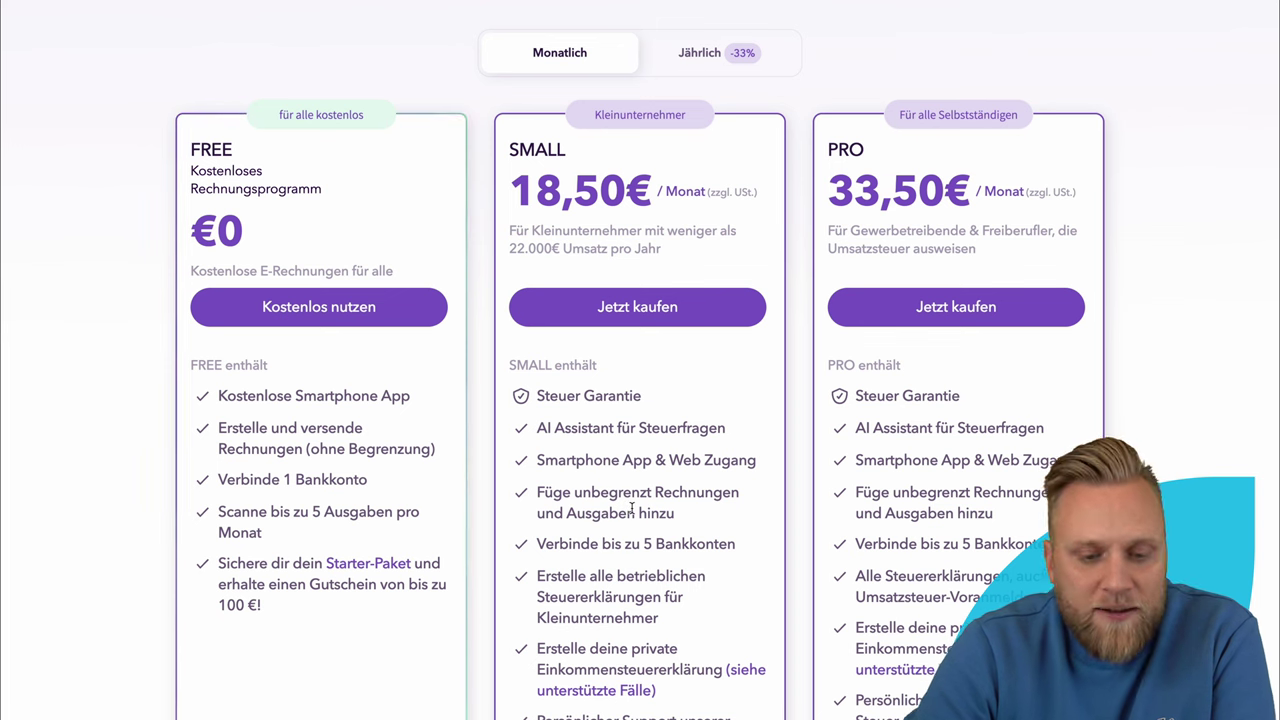
- Review the features included in the SMALL plan, including the business tax returns for Kleinunternehmer
scroll(632, 510, down, 1)
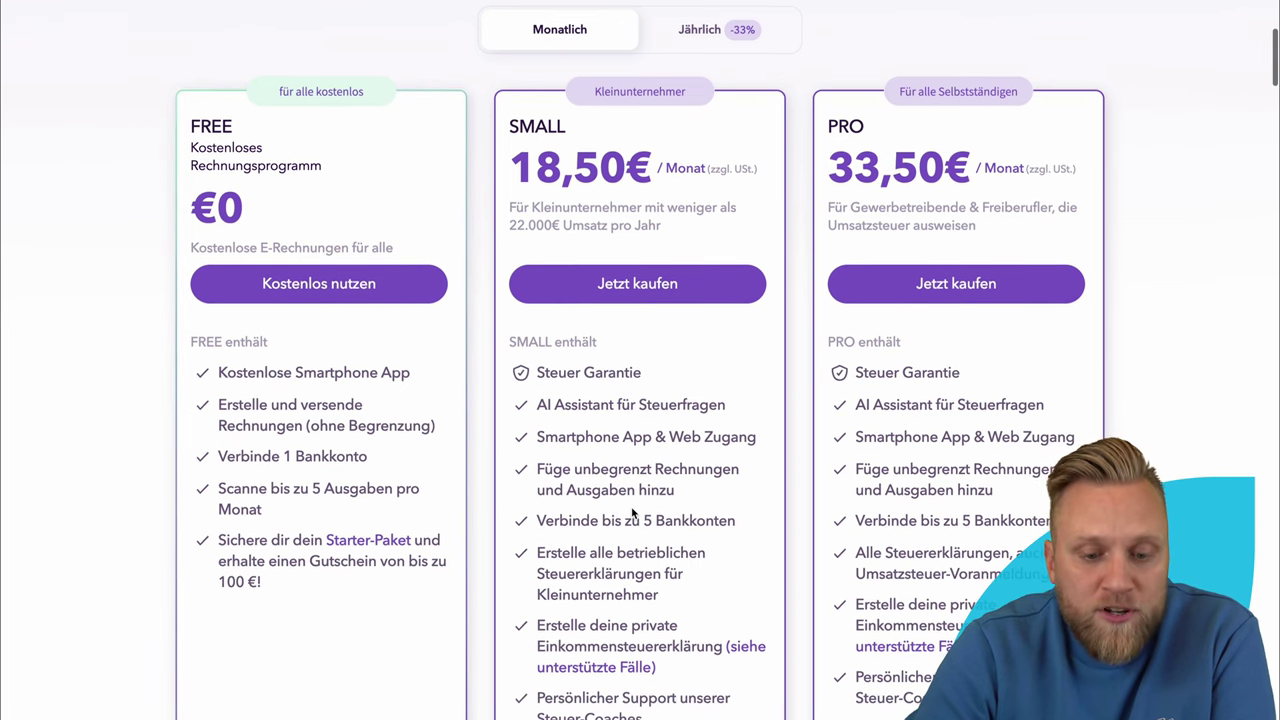
scroll(650, 490, down, 2)
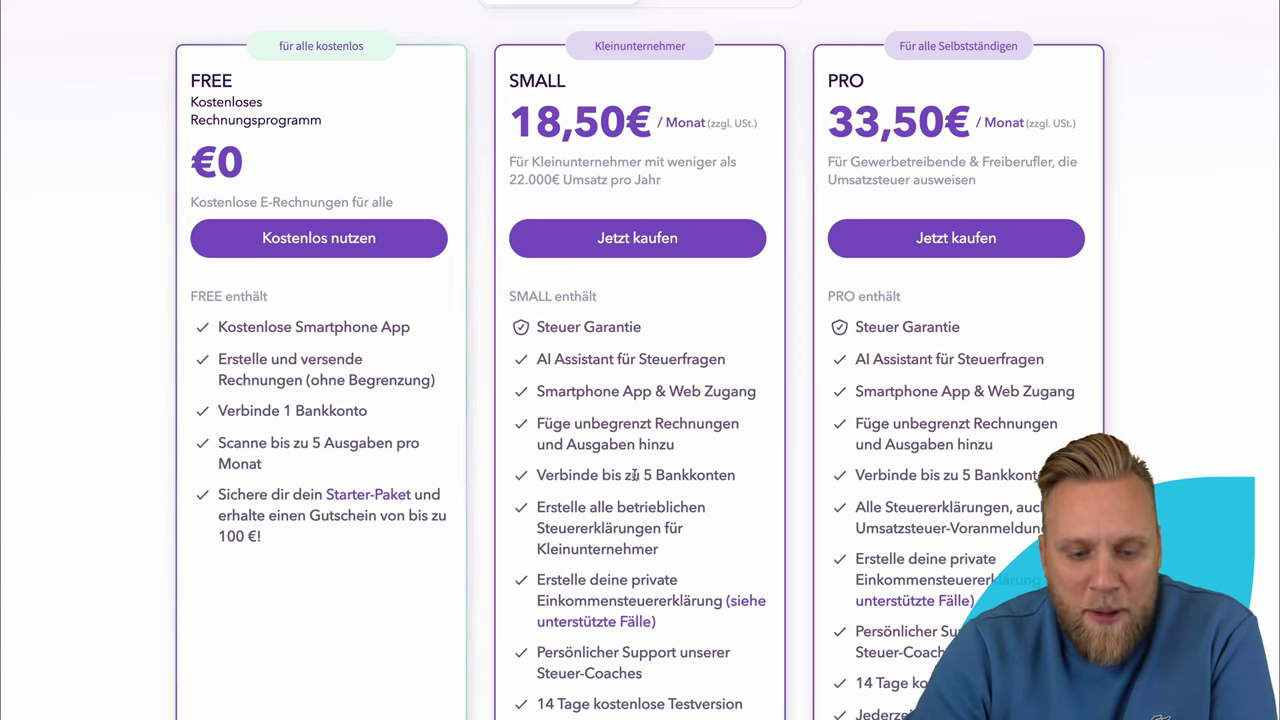
scroll(640, 472, down, 1)
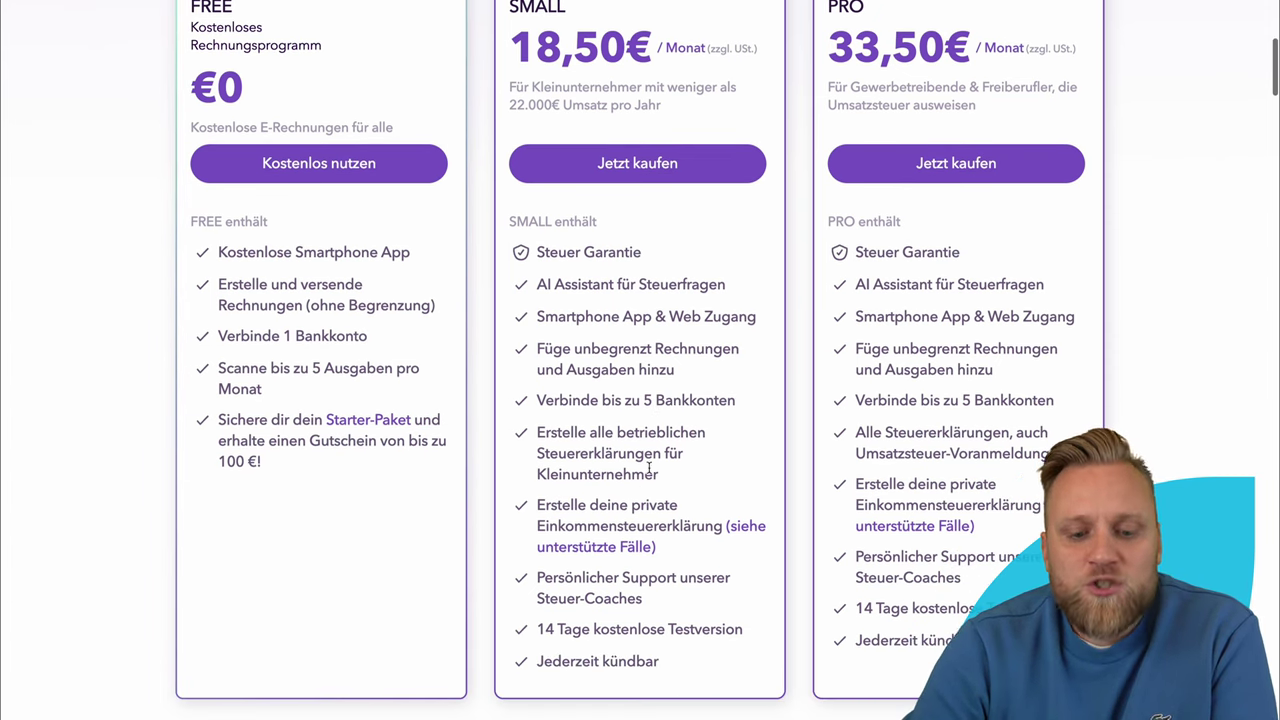
triple_click(650, 458)
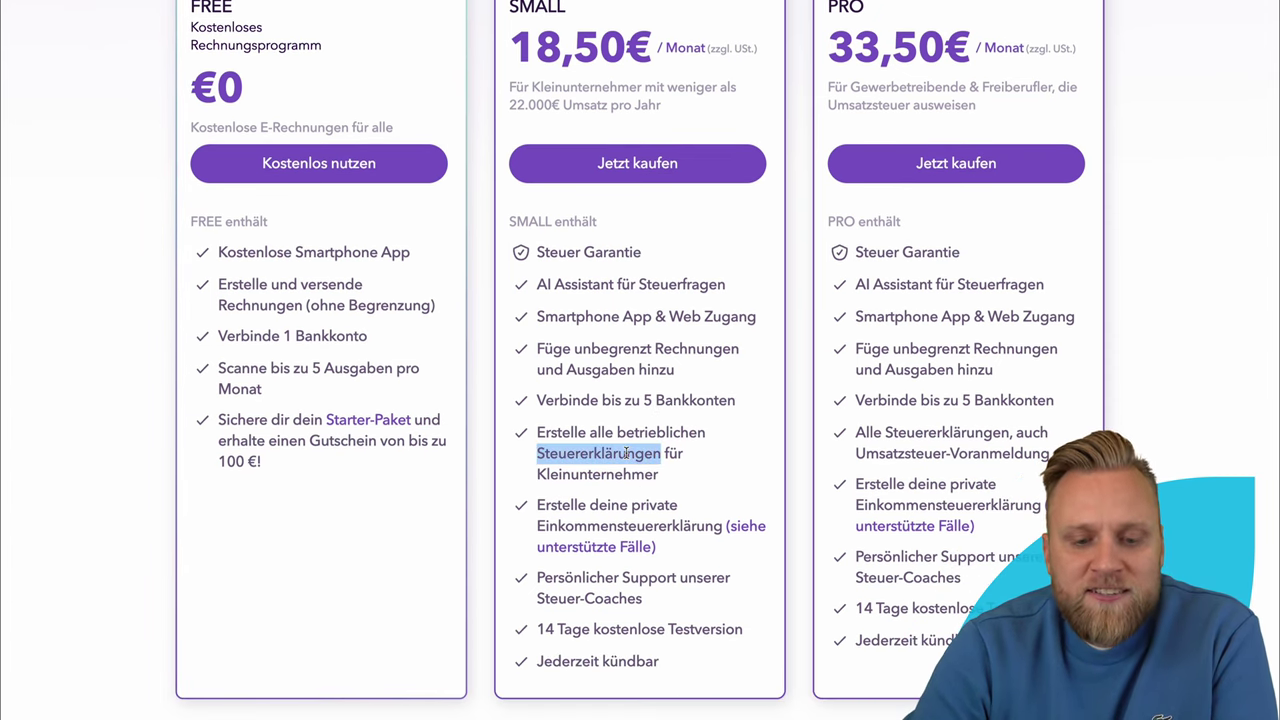
click(705, 458)
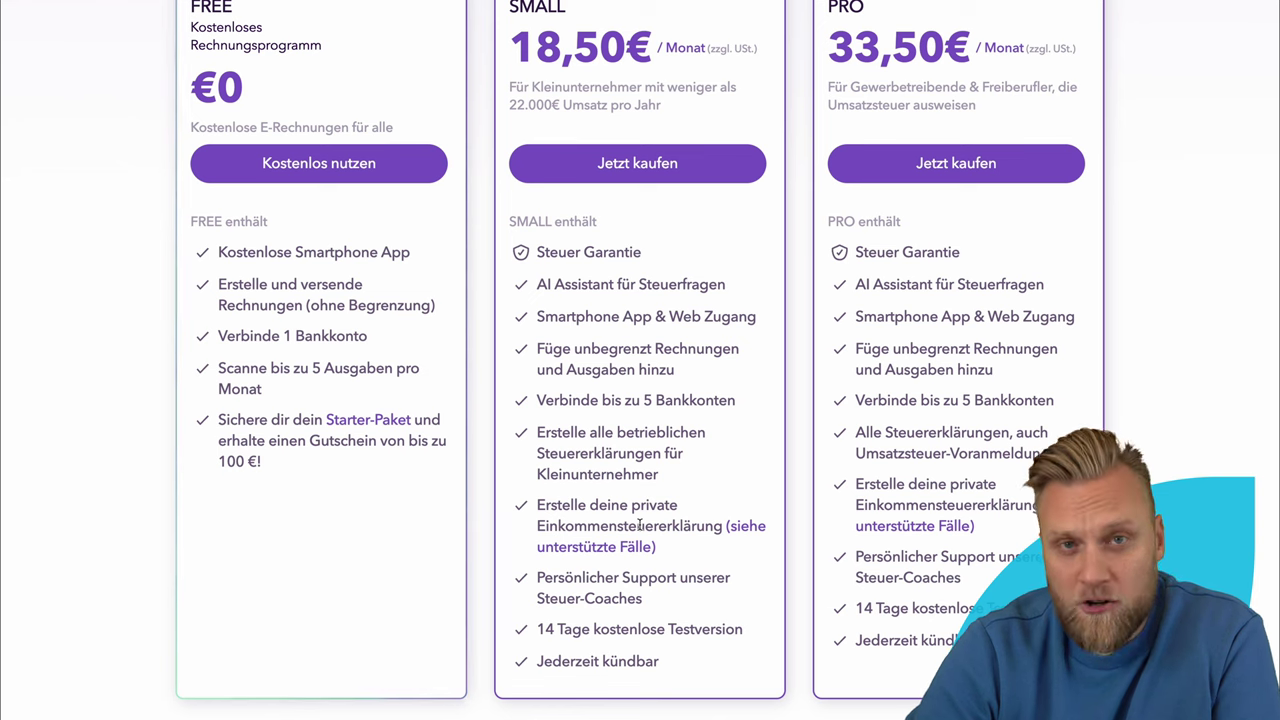
- Open the SMALL plan's supported cases article and examine the supported and excluded income tax cases, highlighting the rental income entry (Anlage V+V)
click(749, 529)
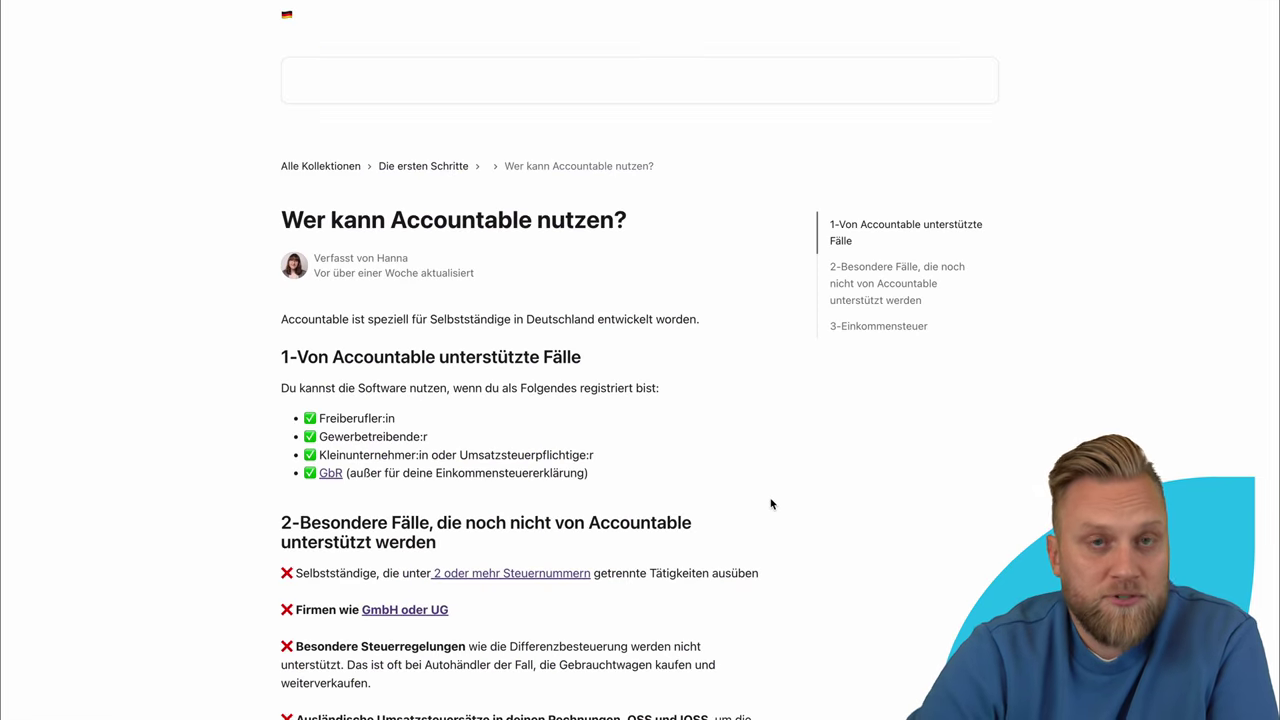
scroll(771, 503, down, 10)
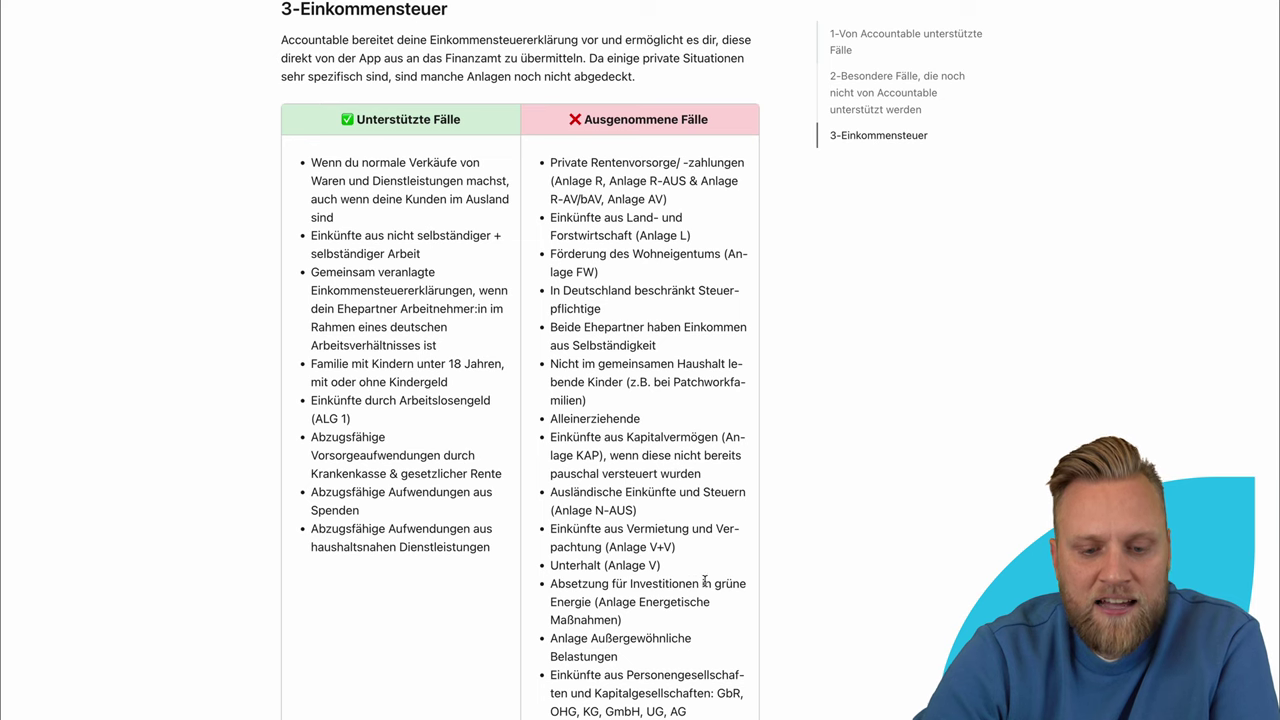
scroll(705, 582, down, 2)
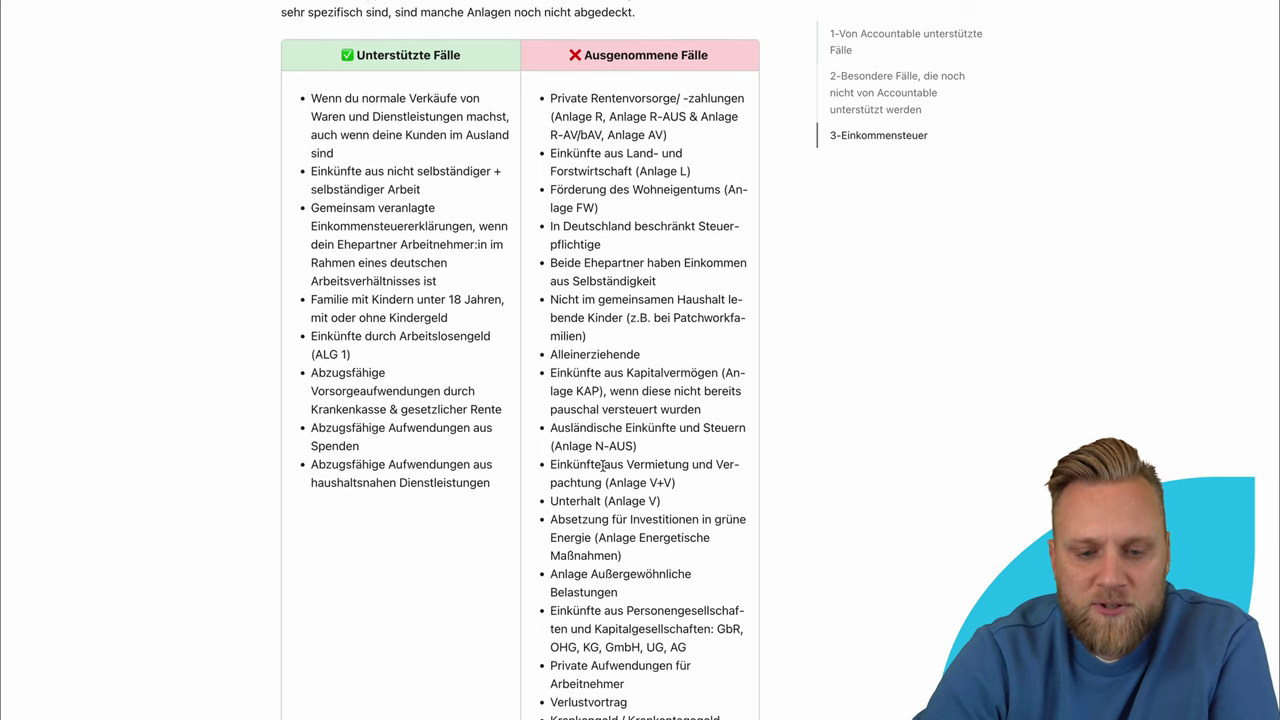
triple_click(603, 465)
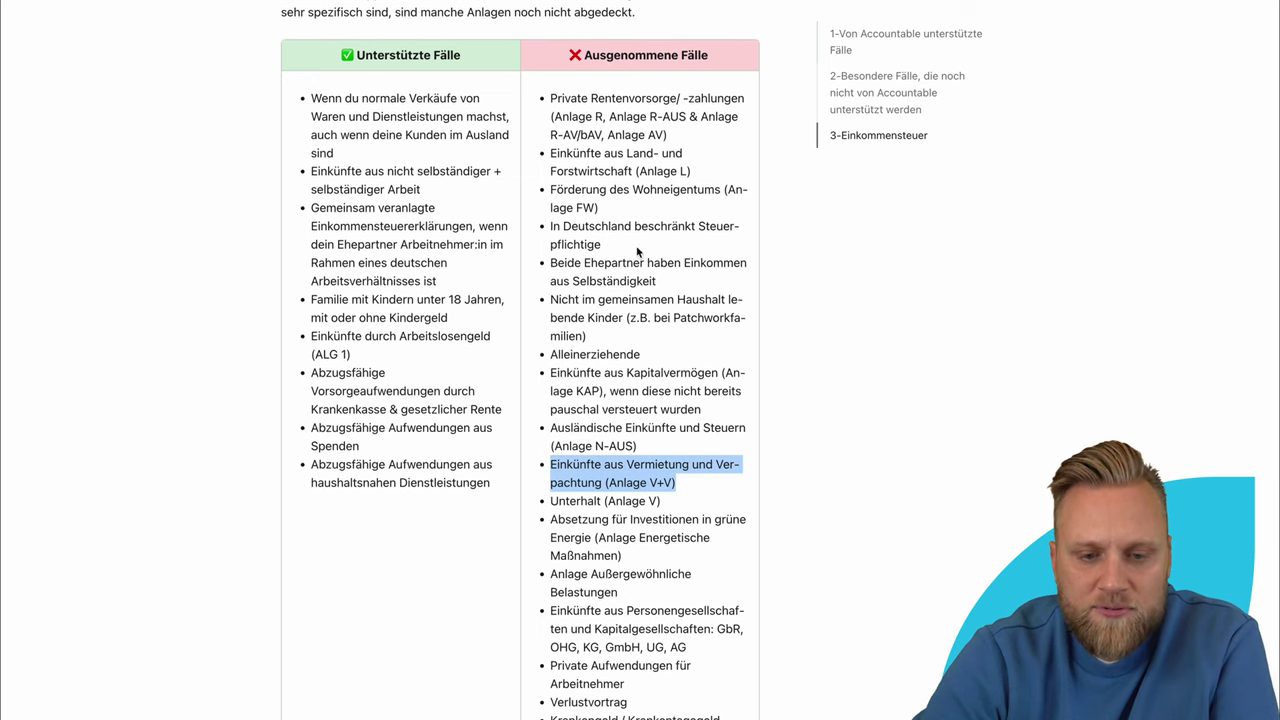
scroll(638, 252, down, 5)
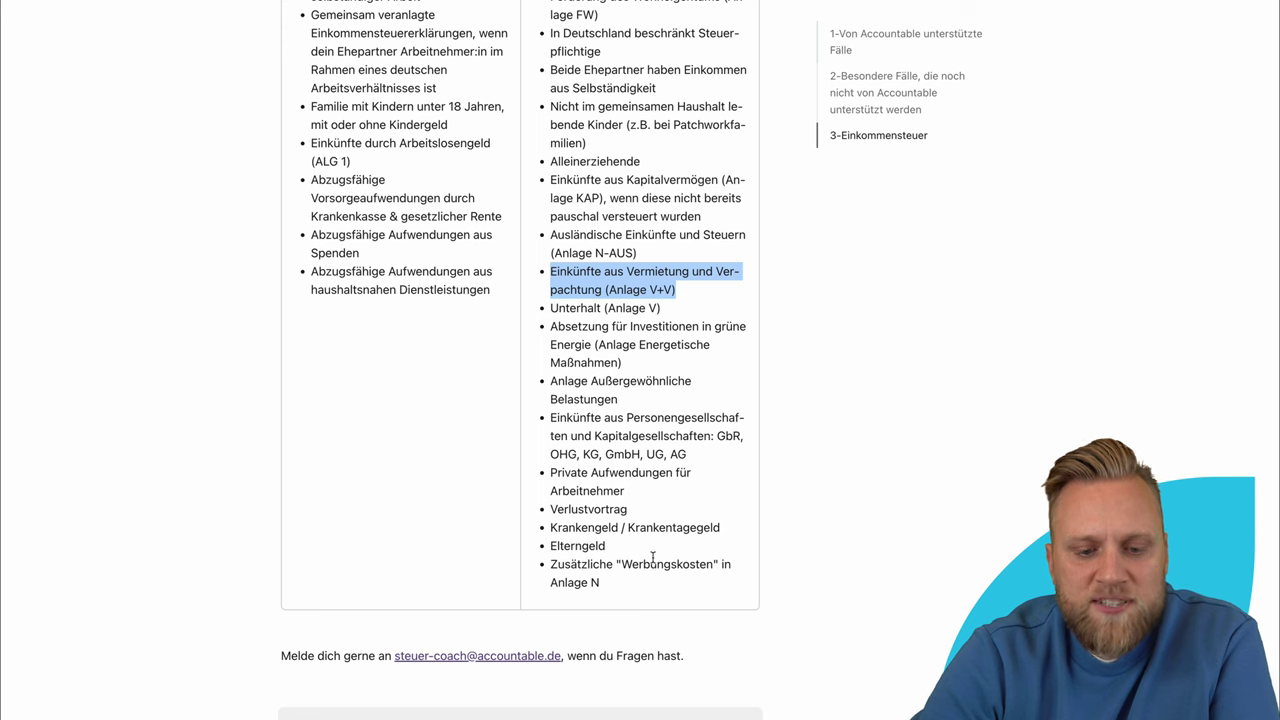
scroll(652, 557, up, 3)
click(612, 352)
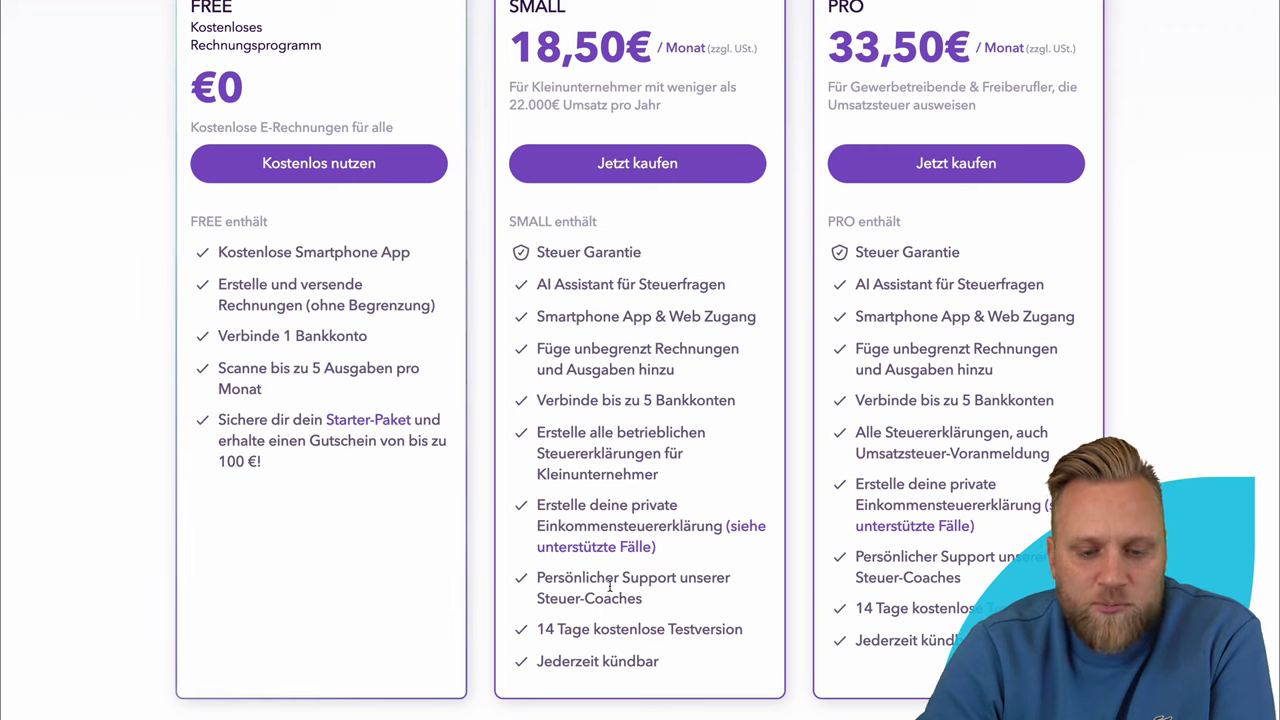
- Review the PRO plan's monthly price and its included features
scroll(609, 587, up, 1)
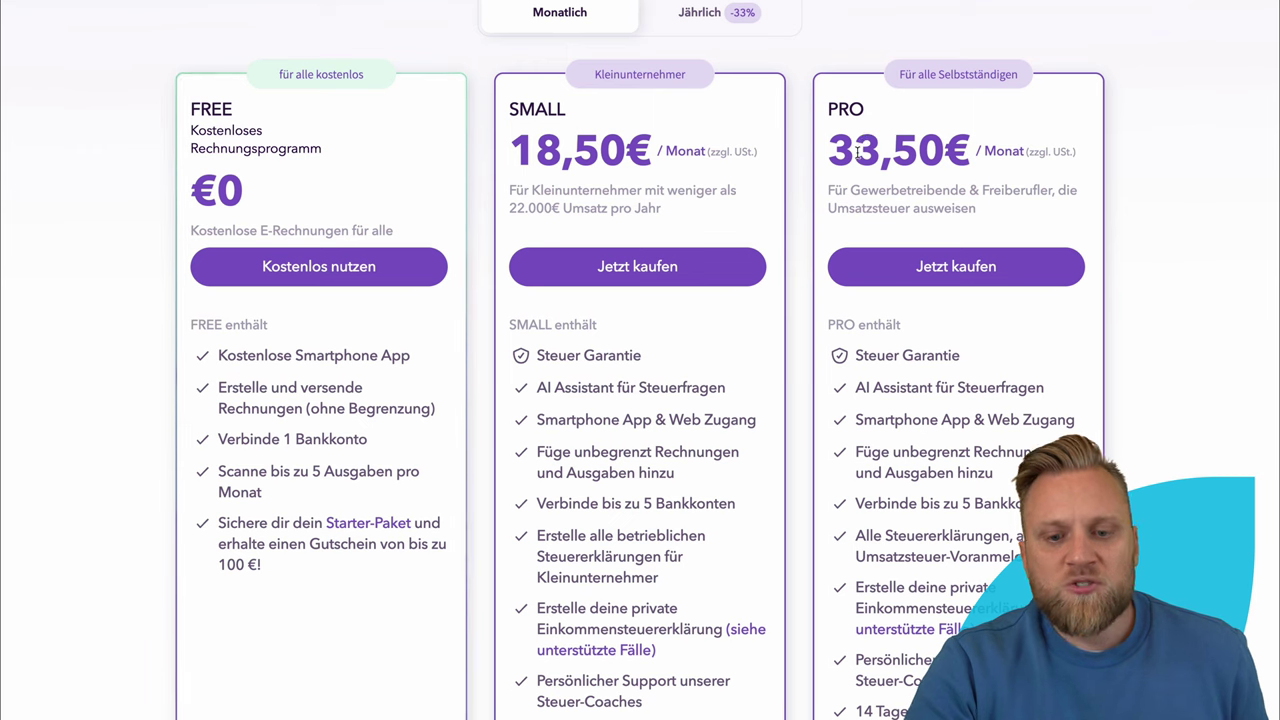
scroll(1062, 228, down, 2)
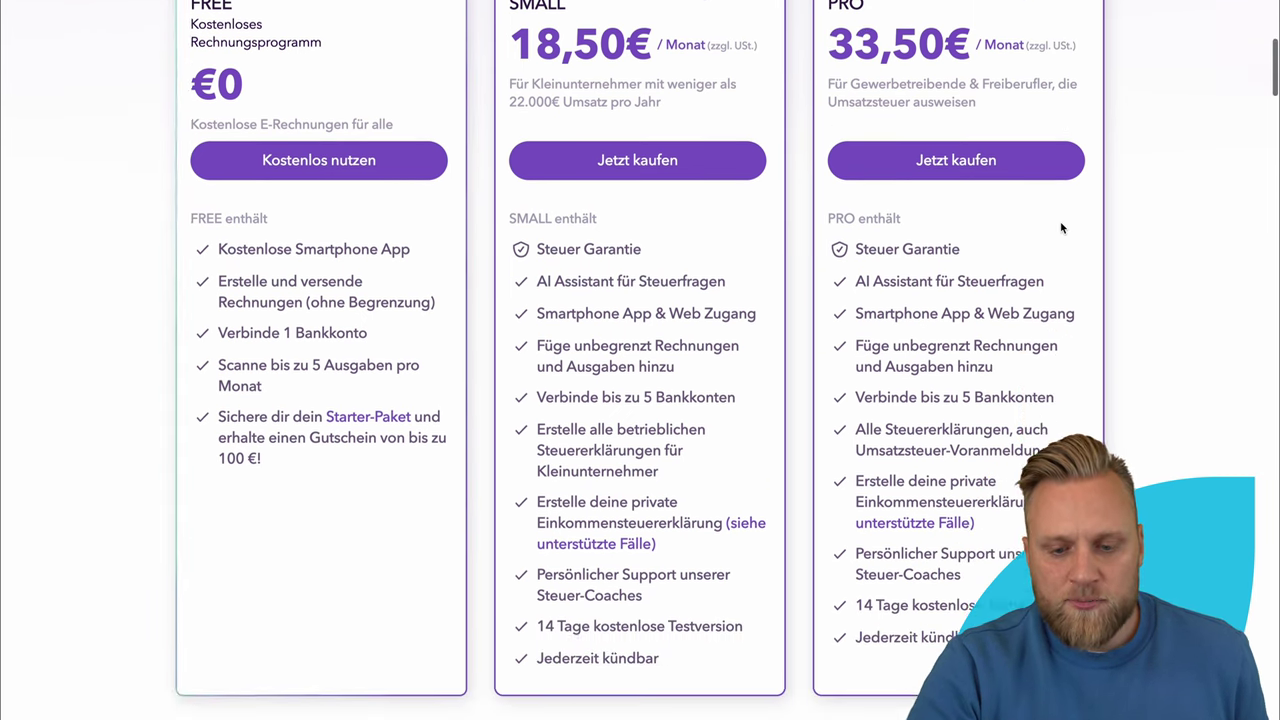
scroll(998, 428, up, 1)
scroll(1001, 428, up, 1)
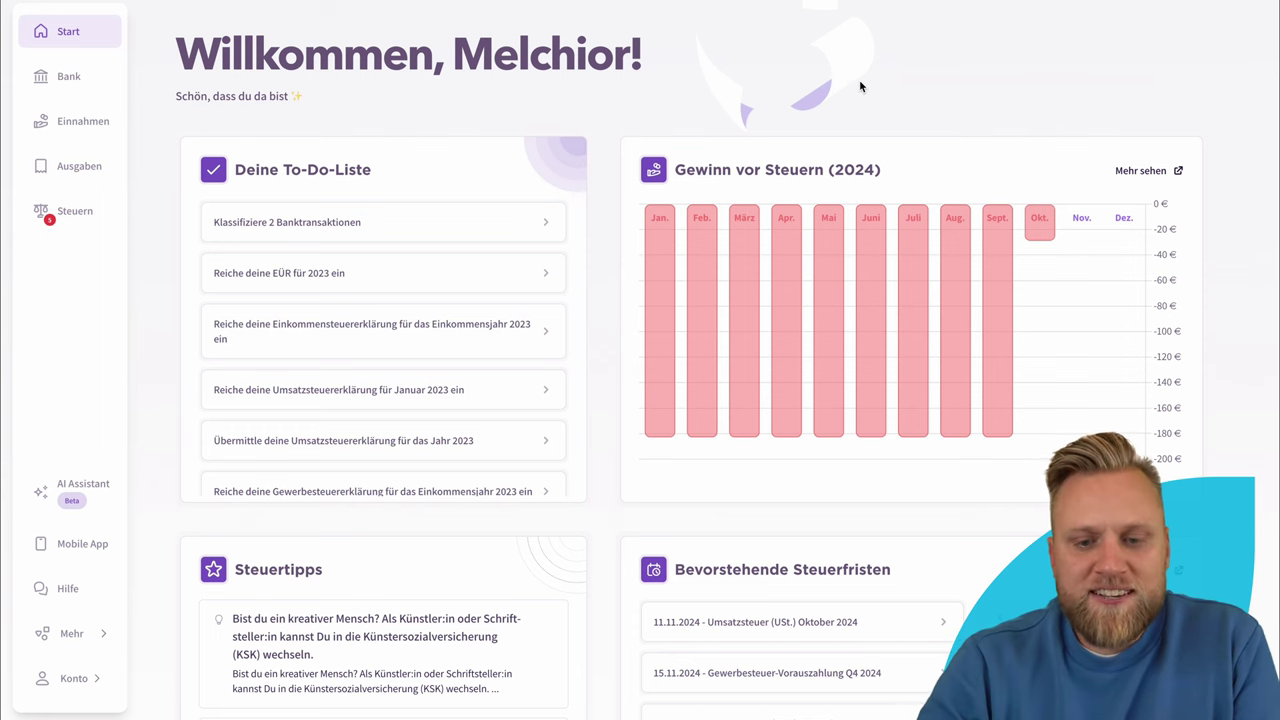
- Look over the start page's to-do list, profit chart, tax tips and upcoming tax deadlines
scroll(860, 86, down, 3)
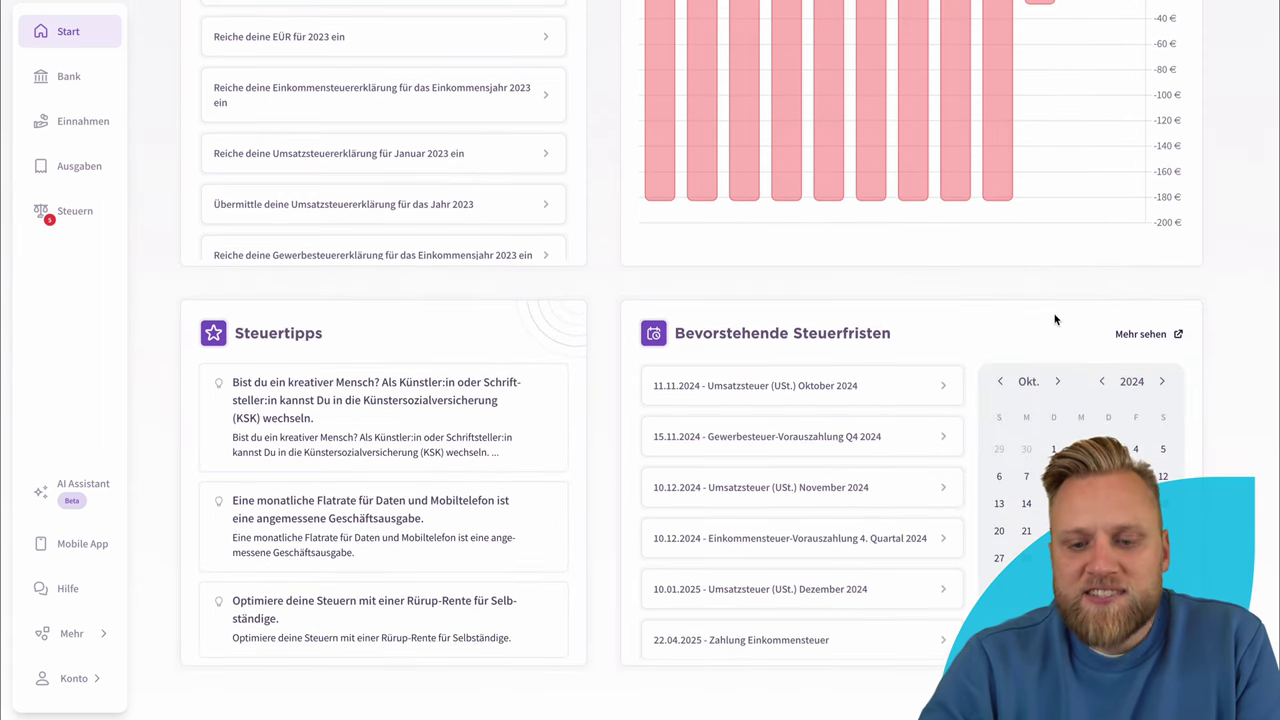
scroll(961, 321, up, 3)
scroll(961, 321, down, 1)
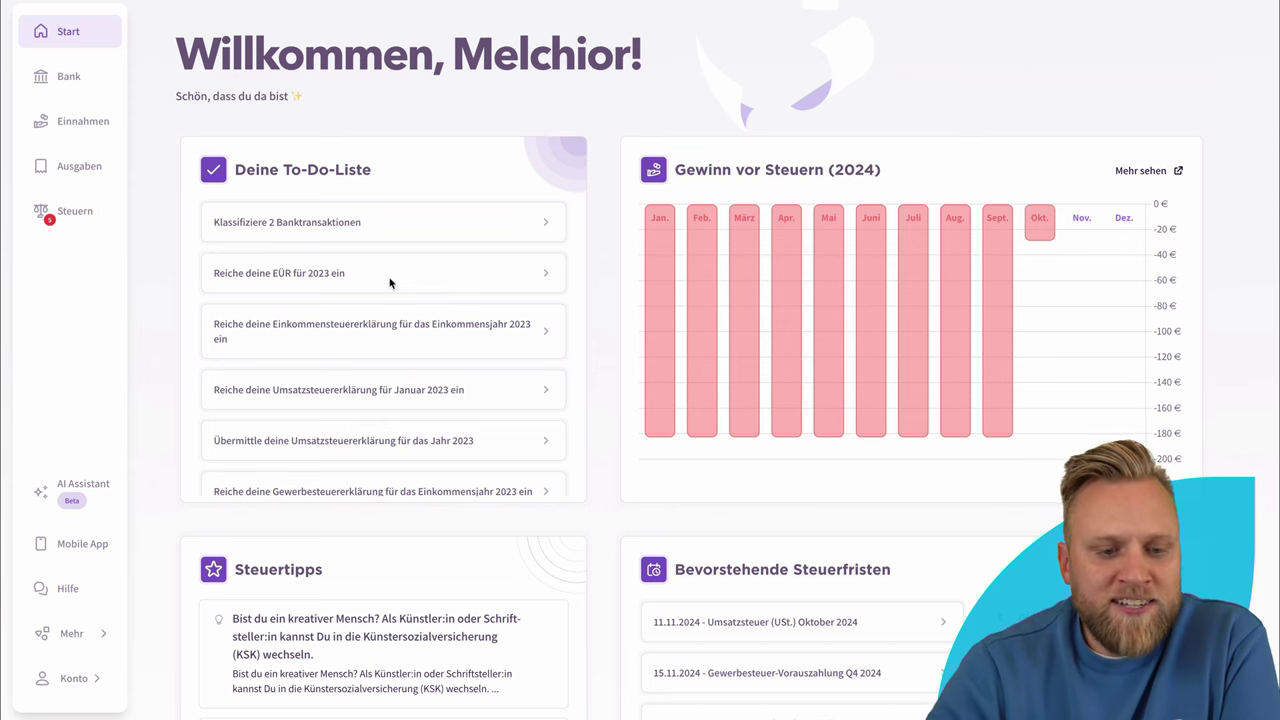
- Open the 2023 EÜR task from the to-do list and save the VAT status as Umsatzsteuerpflichtig
click(349, 276)
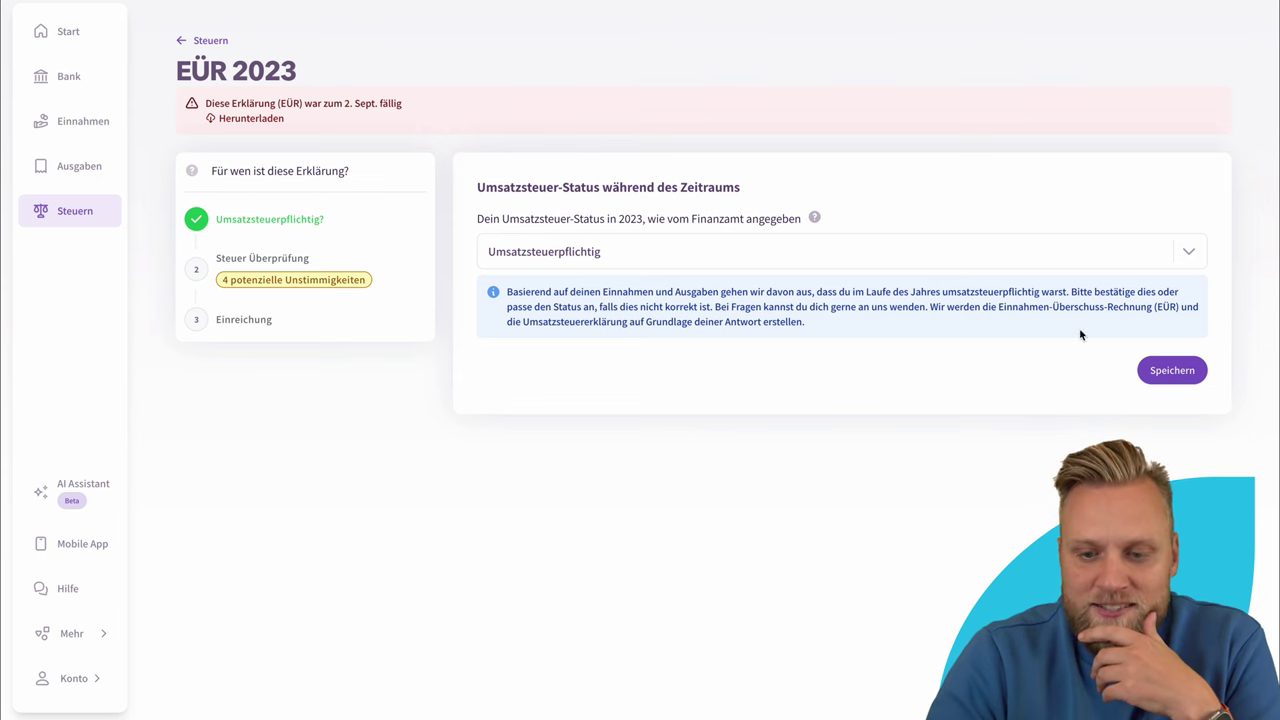
click(1160, 370)
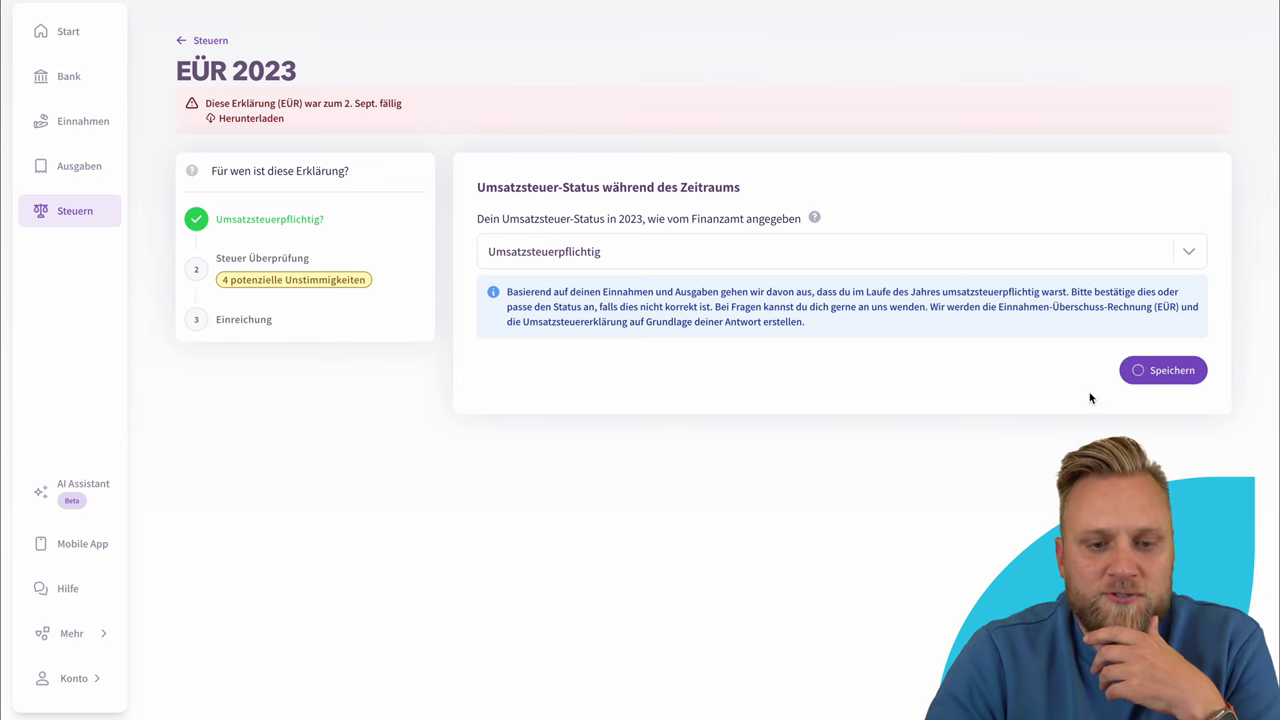
- Examine the potential discrepancies and the passed checks in the tax review of the 2023 EÜR
scroll(840, 408, down, 2)
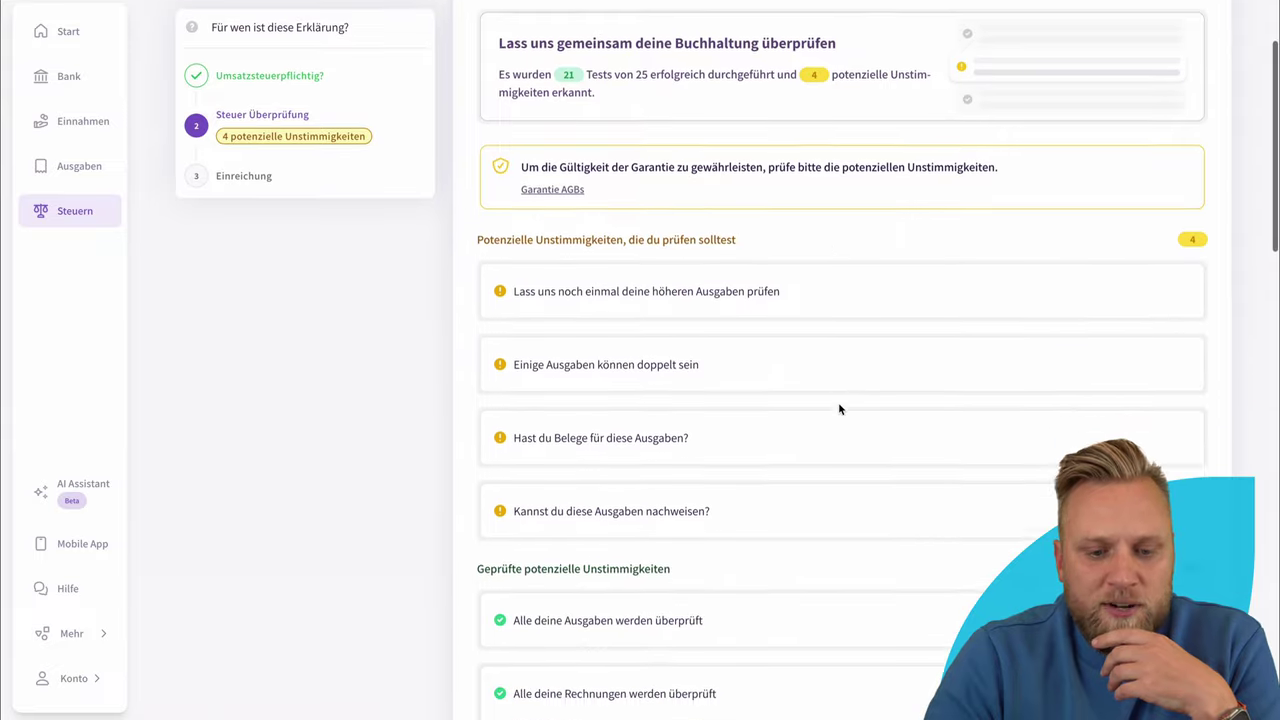
scroll(729, 430, down, 1)
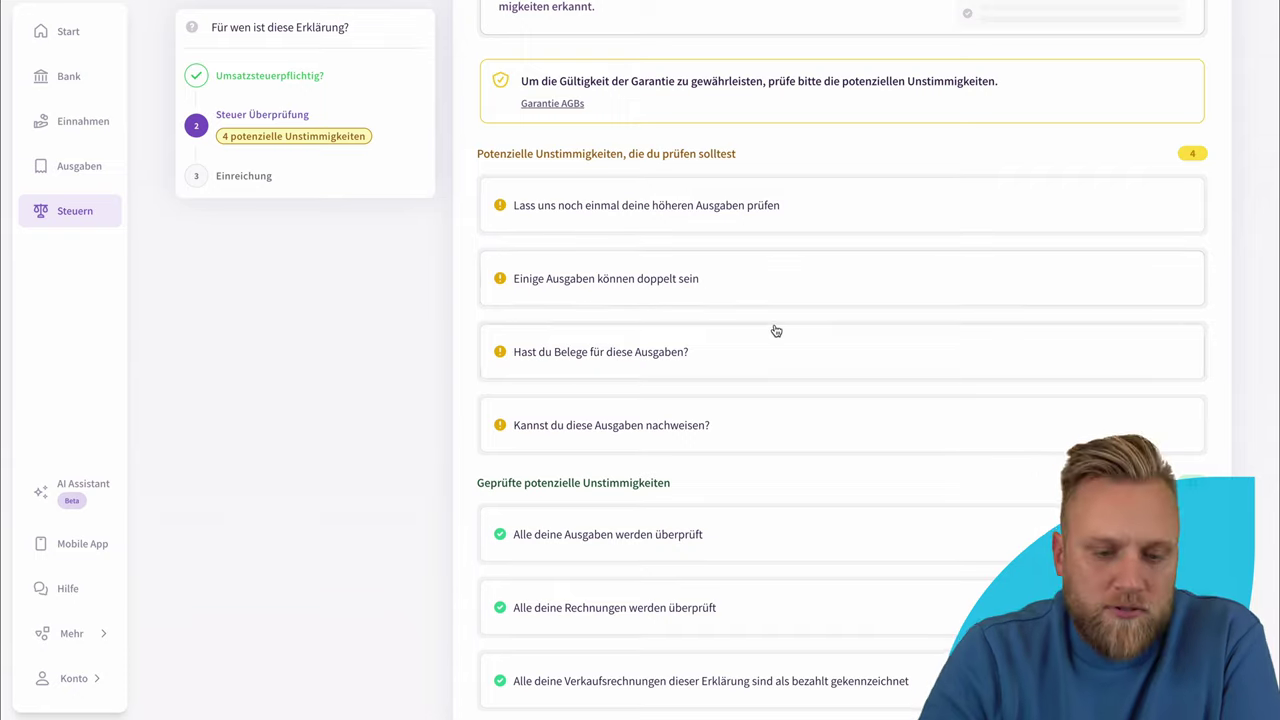
scroll(774, 330, down, 12)
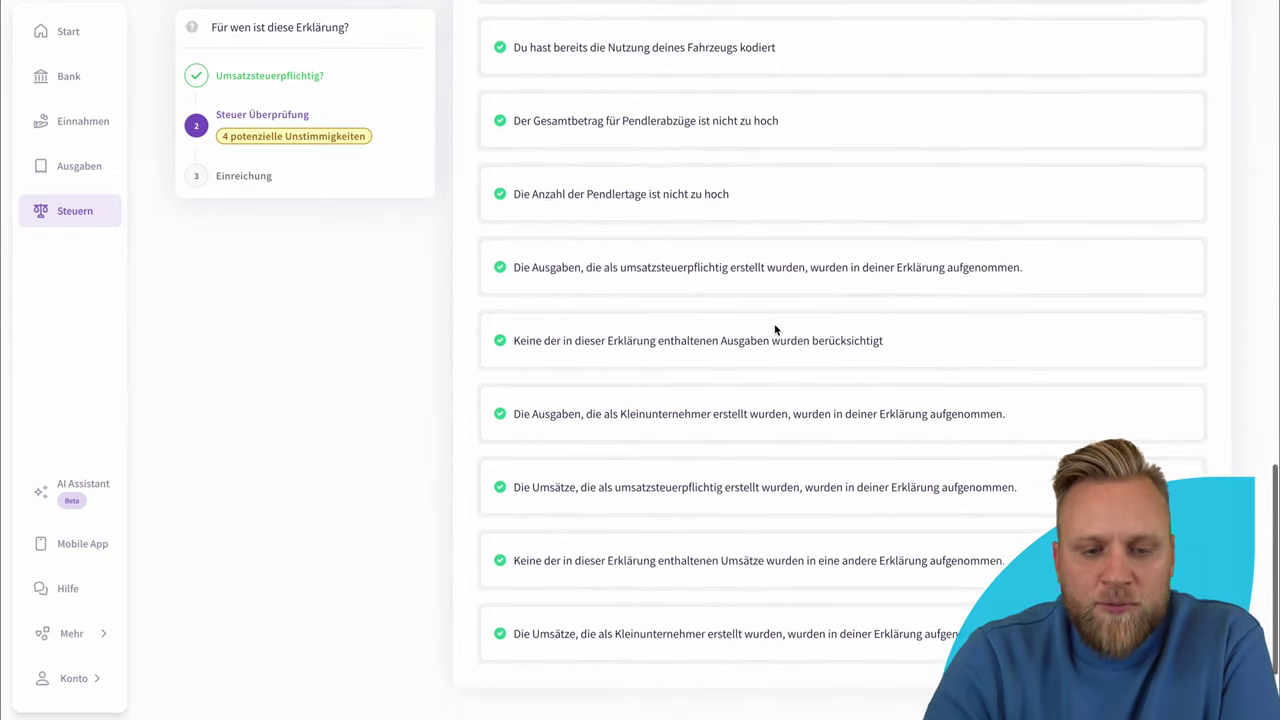
scroll(774, 330, up, 10)
scroll(774, 330, up, 3)
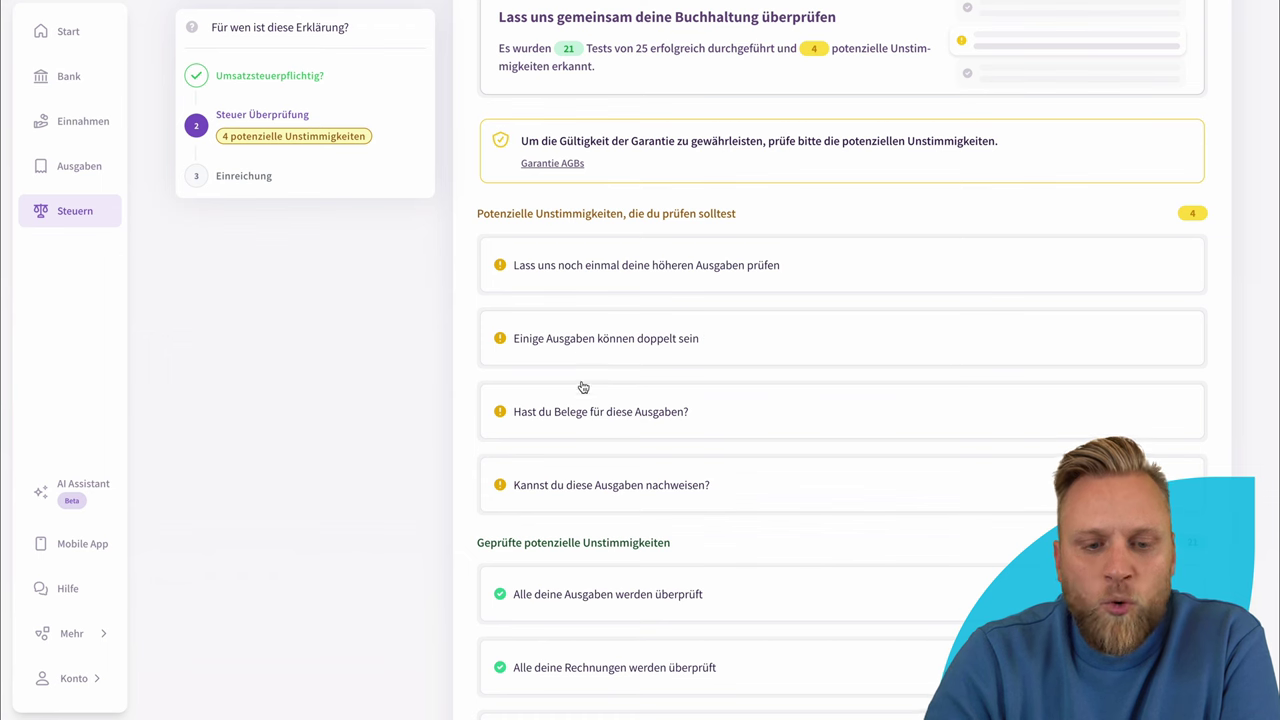
scroll(717, 303, up, 2)
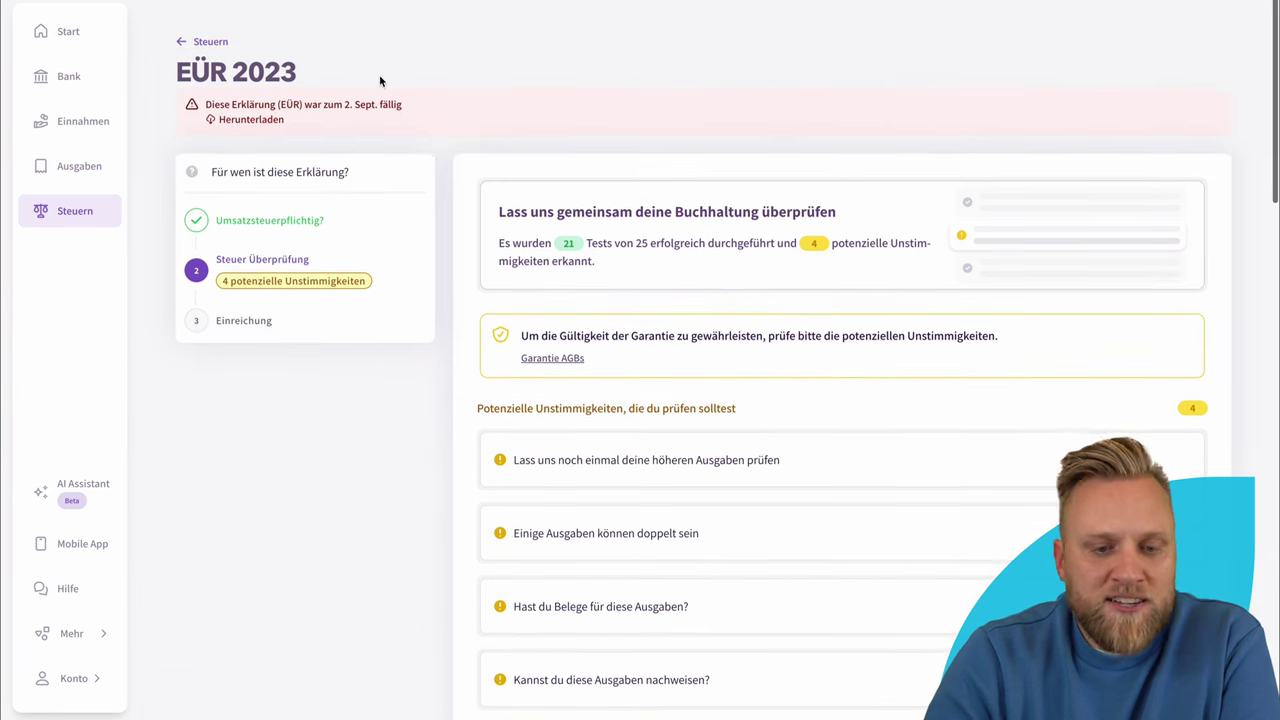
- Return to the start page and review the remaining to-do items and the upcoming tax deadlines
click(70, 32)
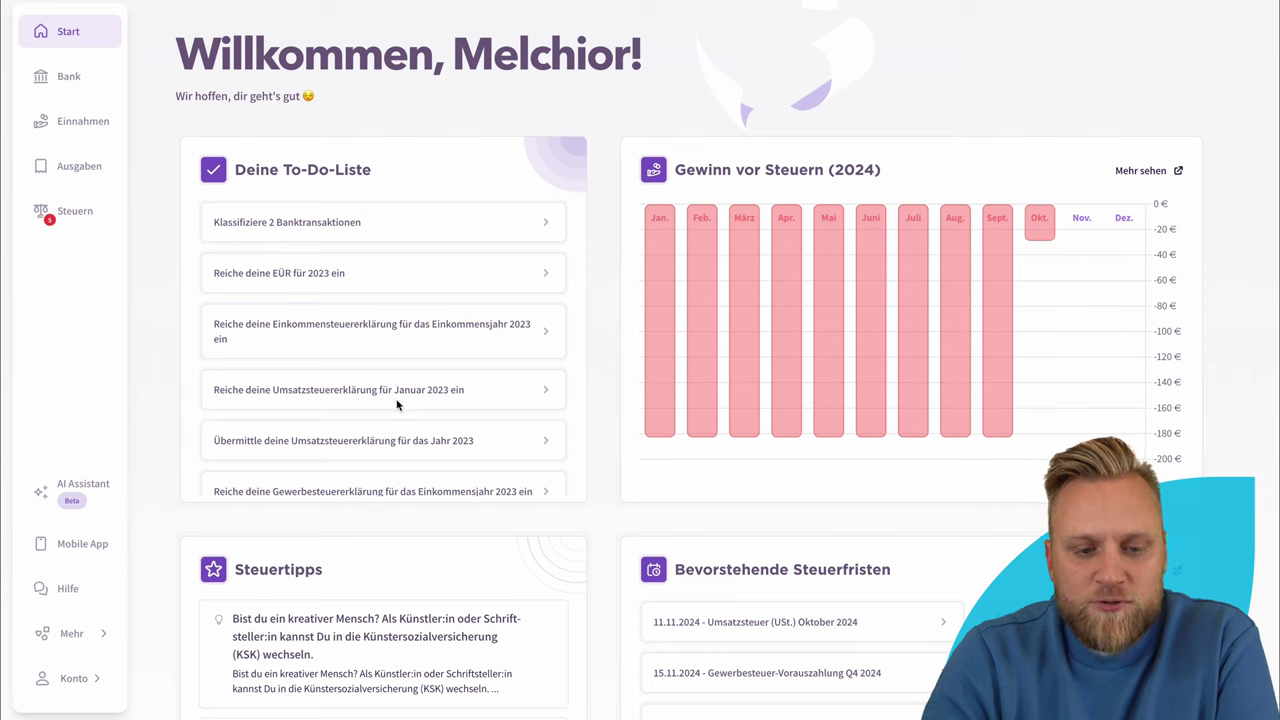
scroll(400, 413, down, 5)
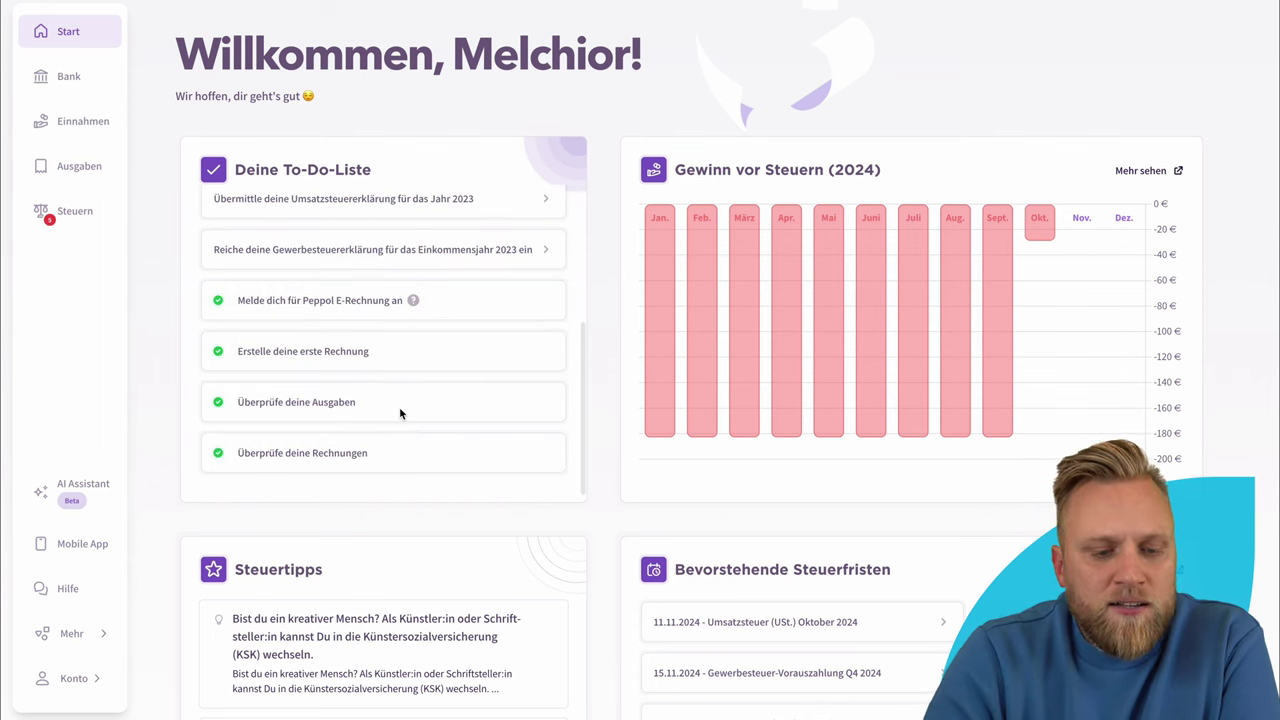
scroll(400, 413, down, 3)
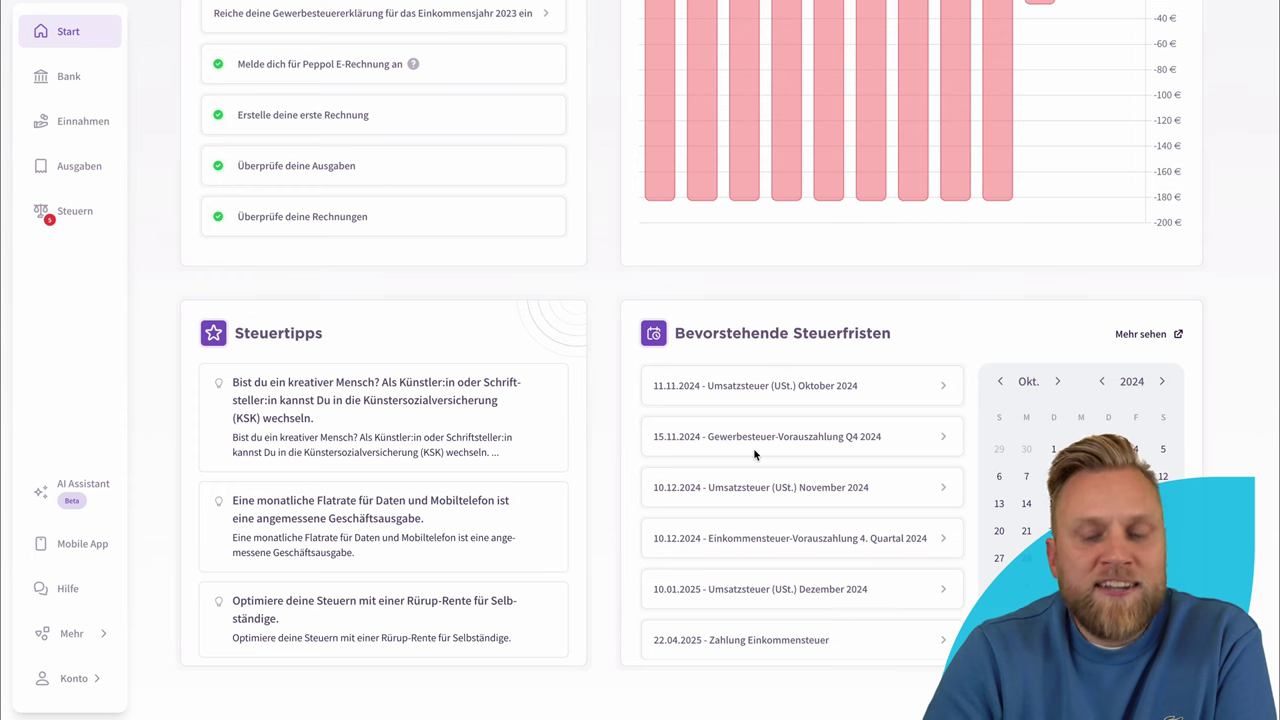
scroll(993, 489, up, 3)
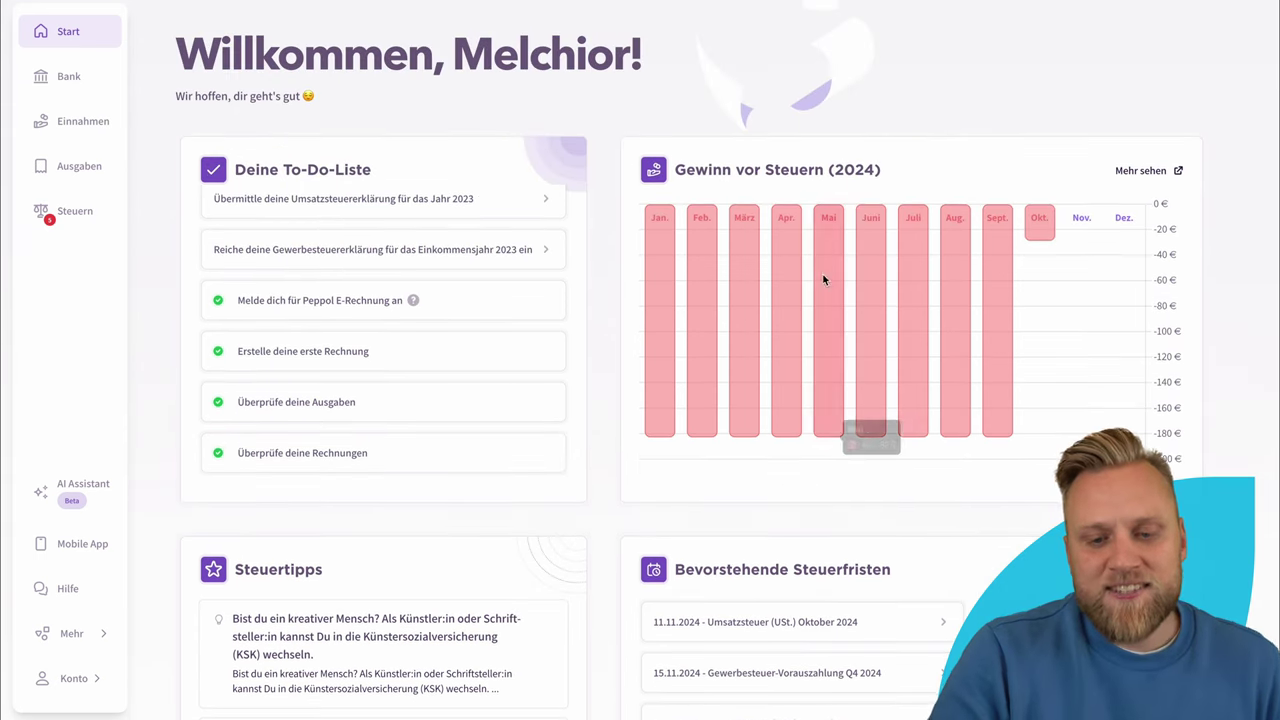
- Open the detailed profit and loss report from the profit chart, set its year to 2023 and expand Einnahmen ohne USt
mouse_move(910, 418)
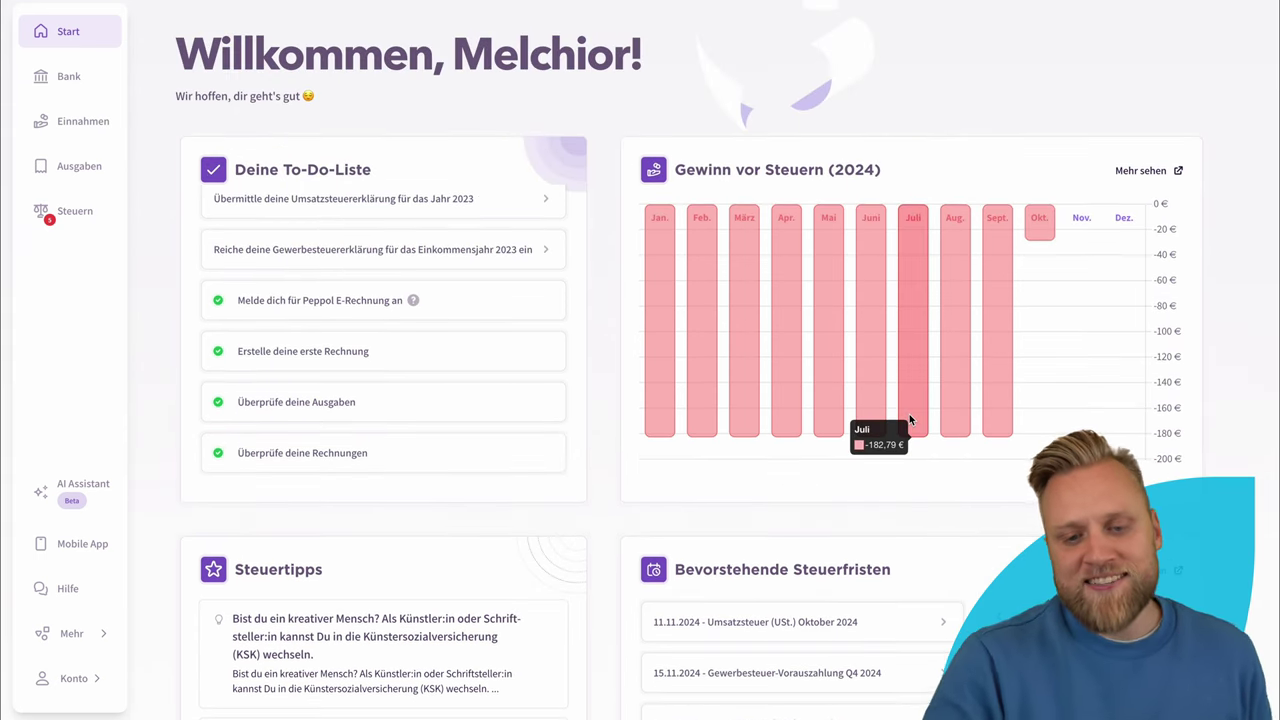
mouse_move(974, 297)
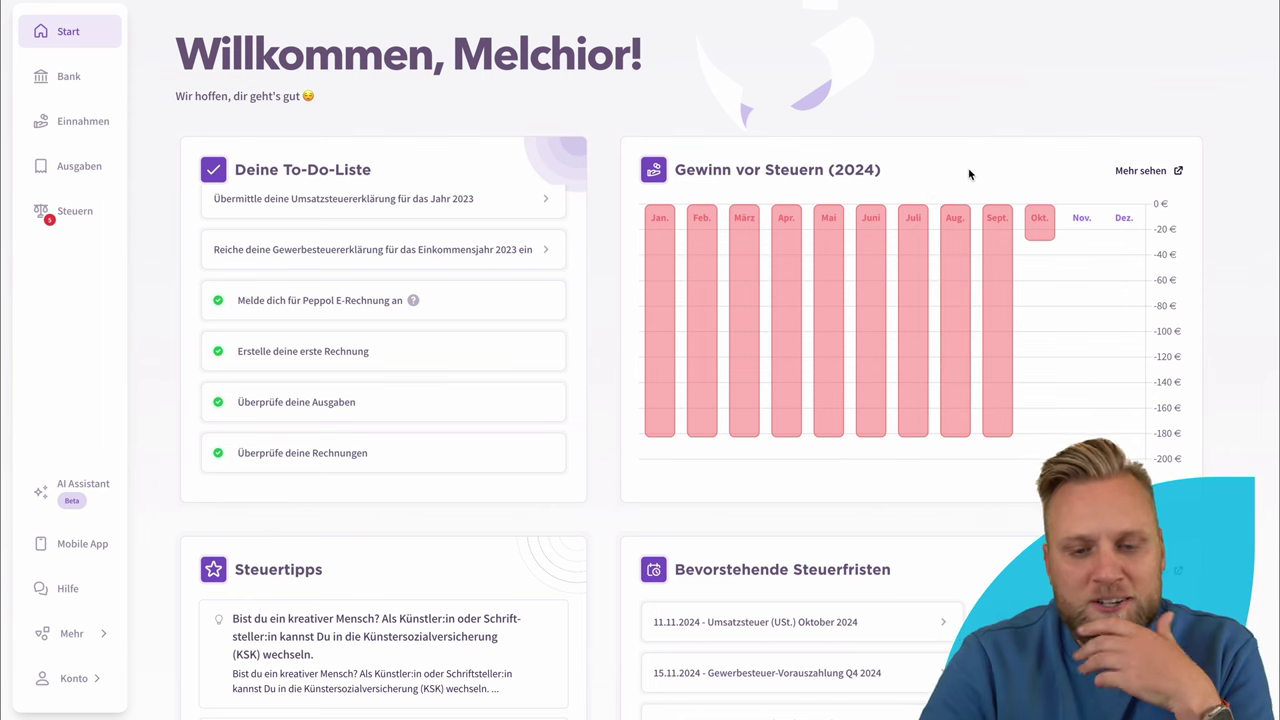
click(1138, 172)
click(1205, 112)
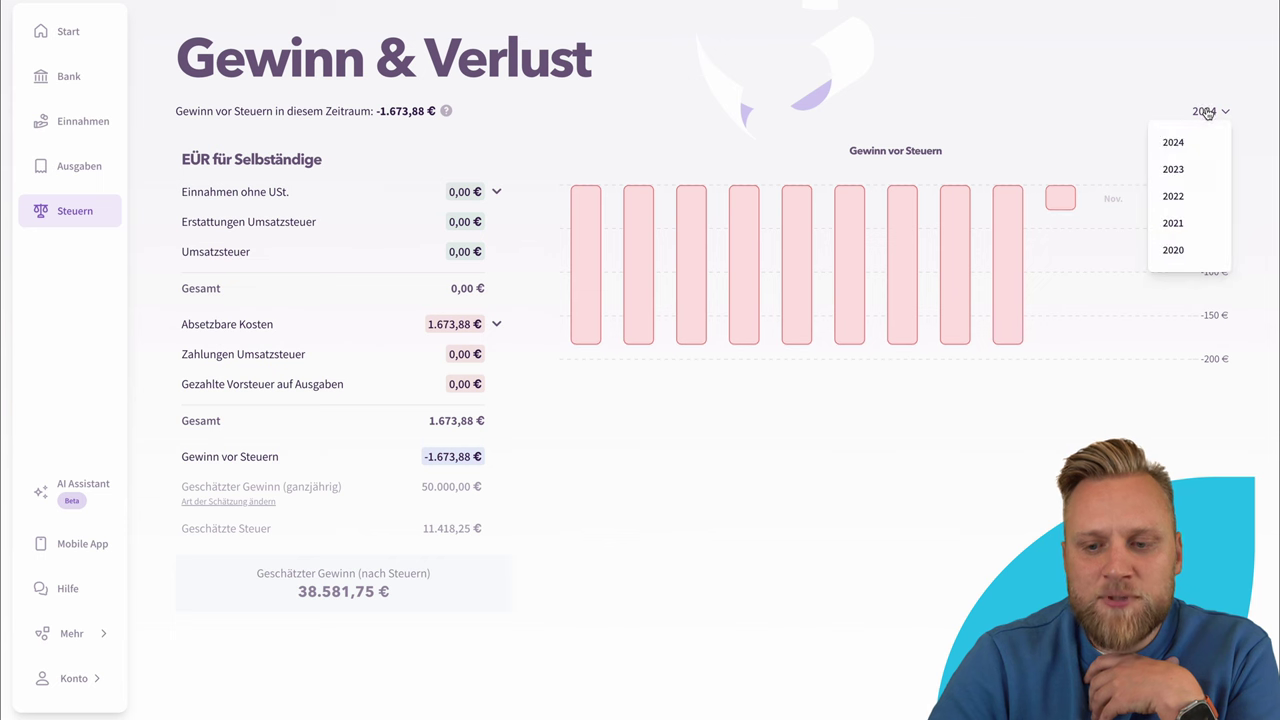
click(1173, 169)
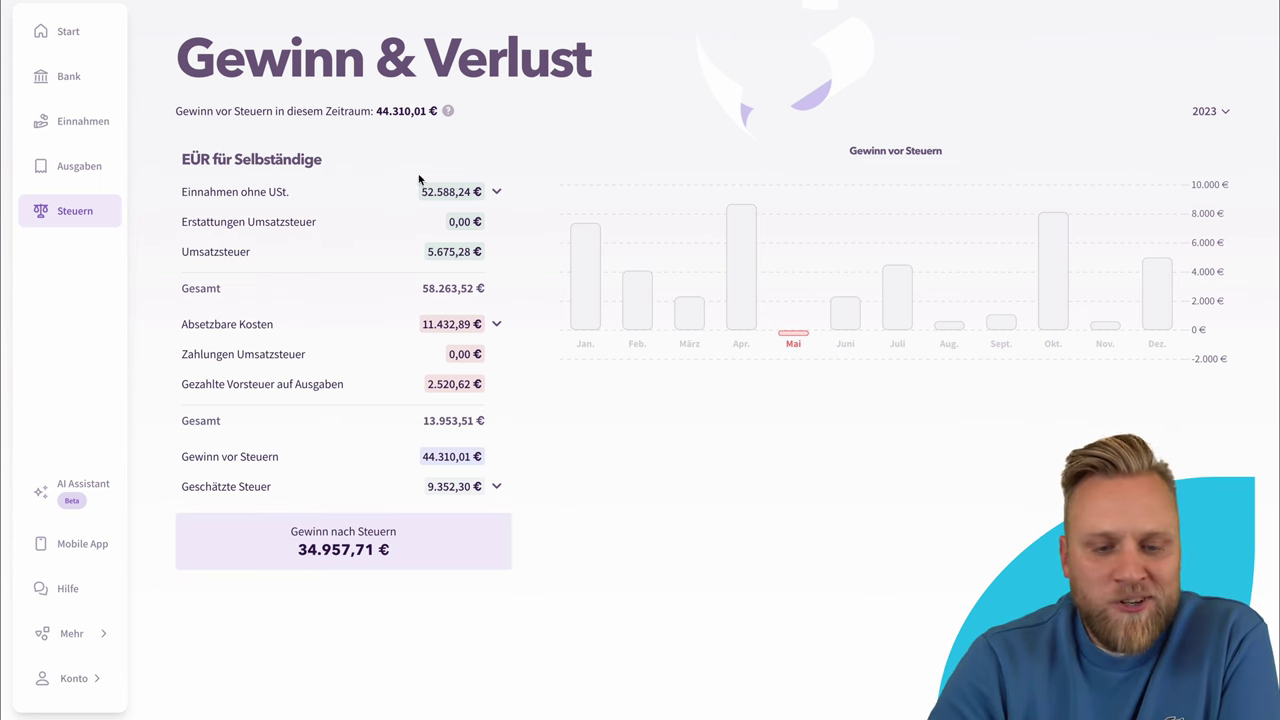
click(498, 192)
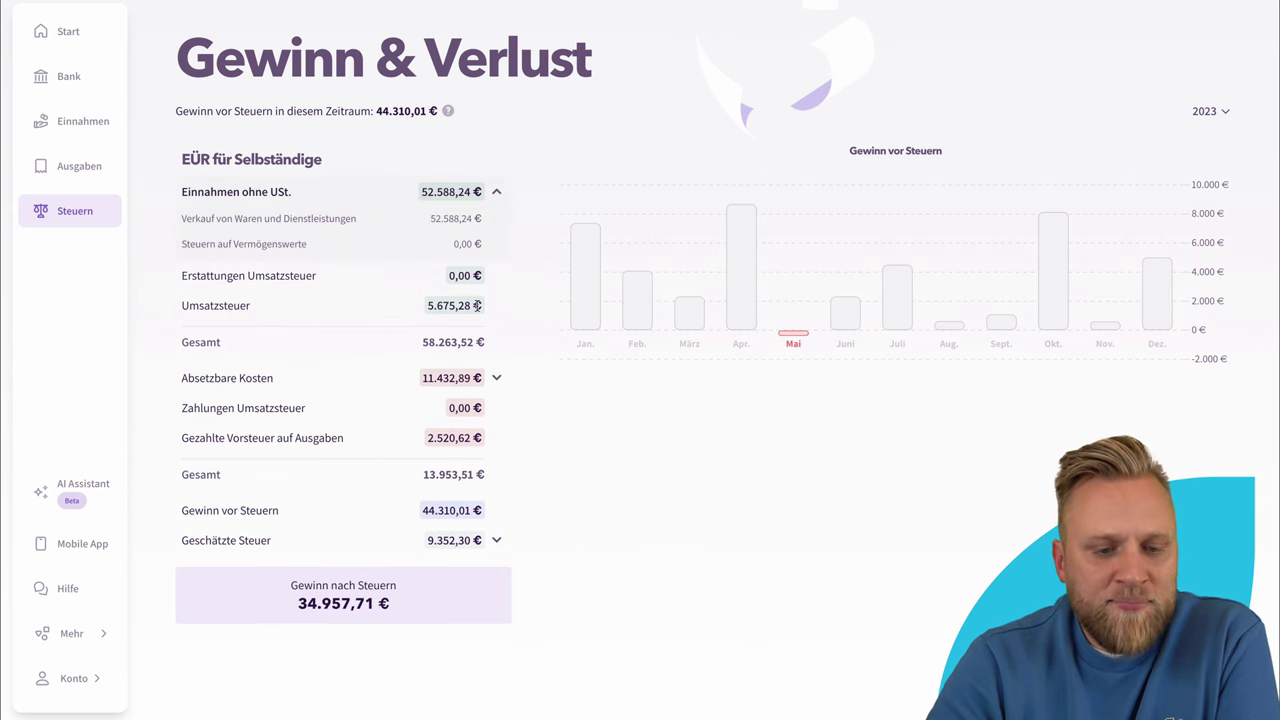
- Examine the 2023 profit and loss figures, expanding and collapsing the breakdowns of Absetzbare Kosten and Geschätzte Steuer
triple_click(426, 342)
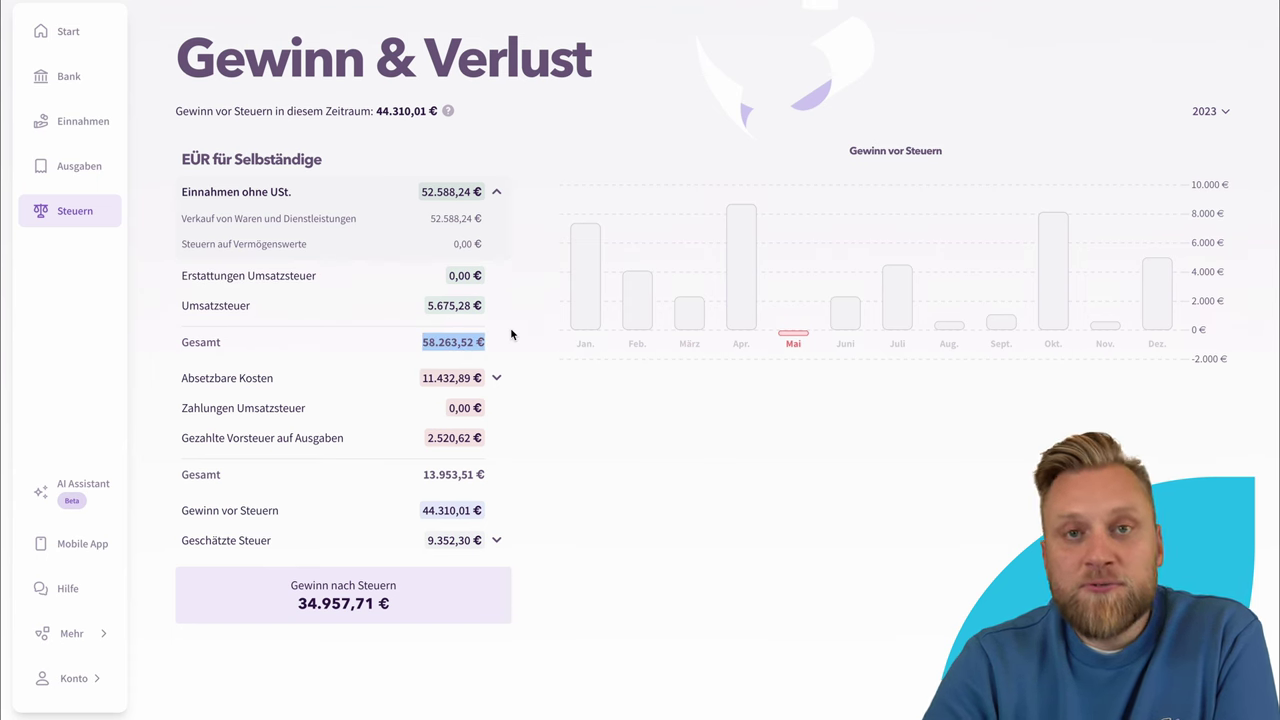
click(497, 379)
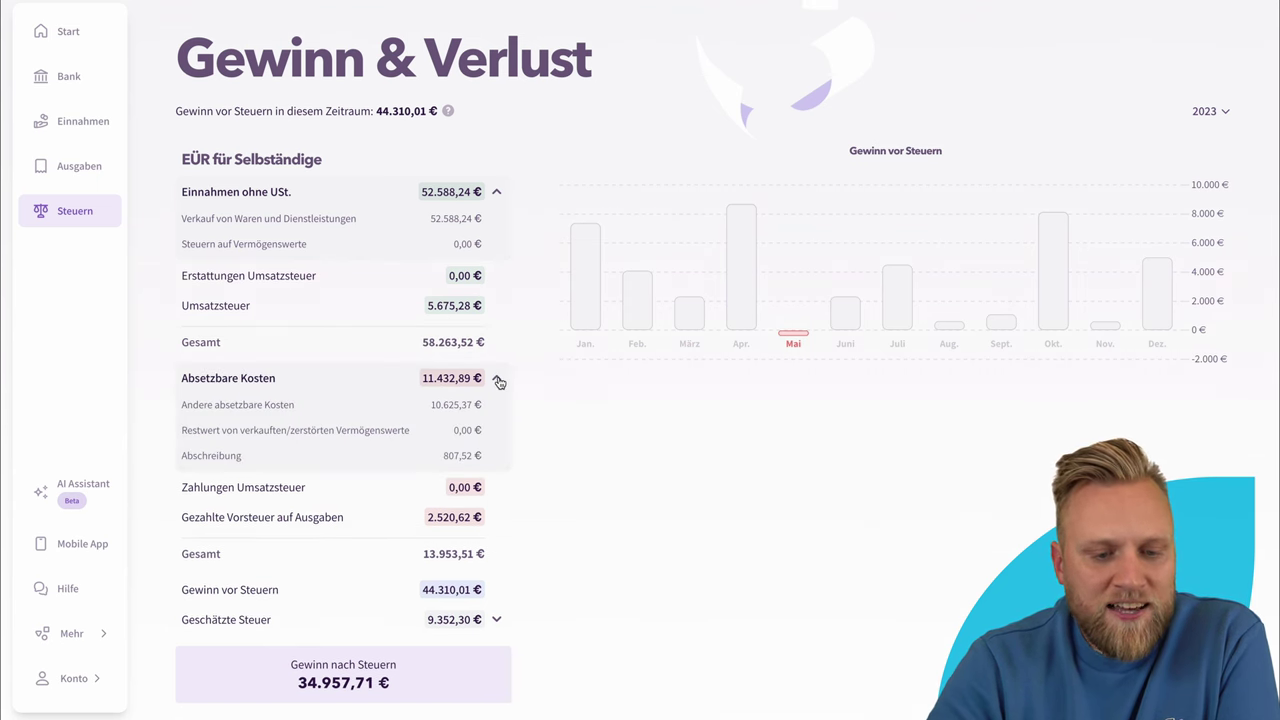
click(497, 379)
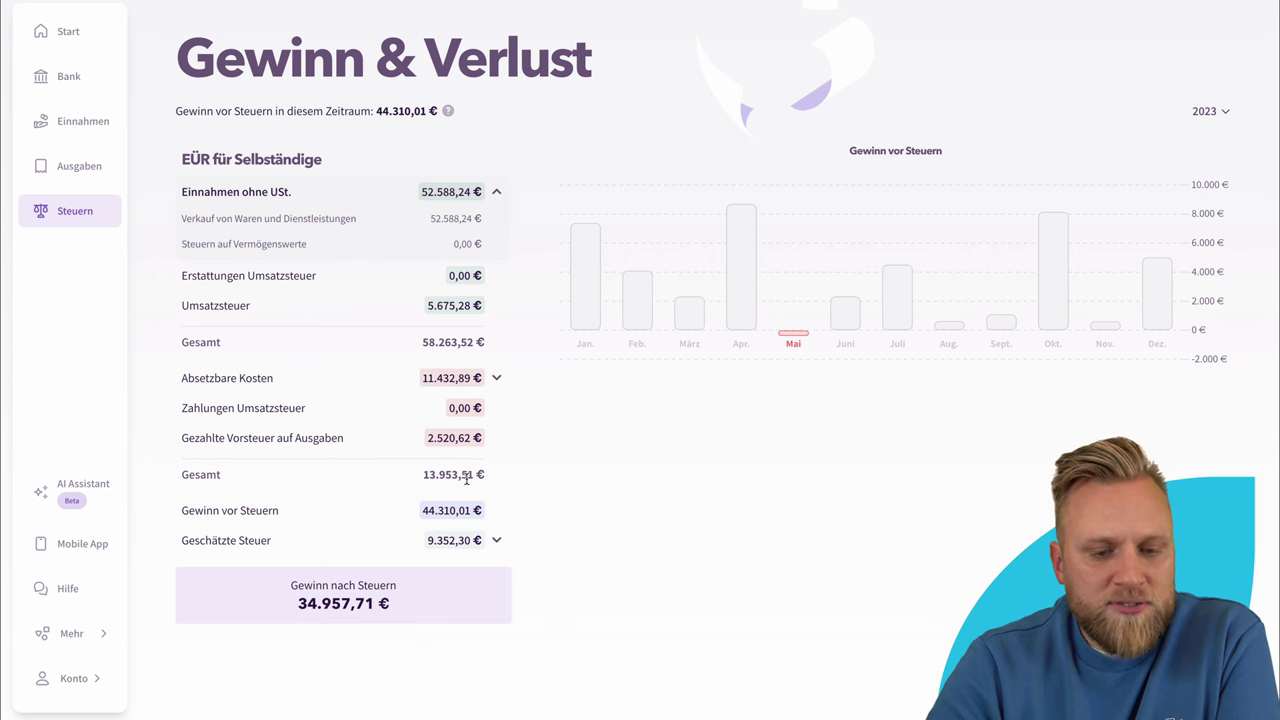
click(491, 540)
scroll(536, 563, down, 1)
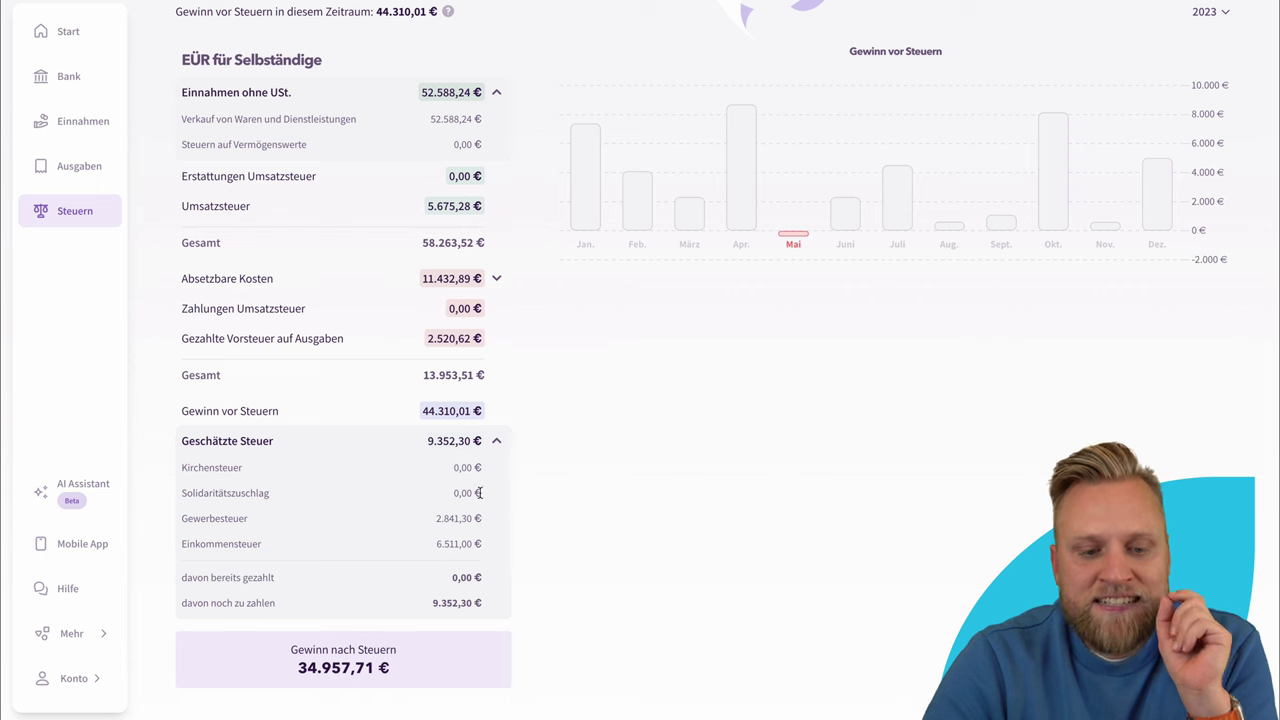
click(495, 441)
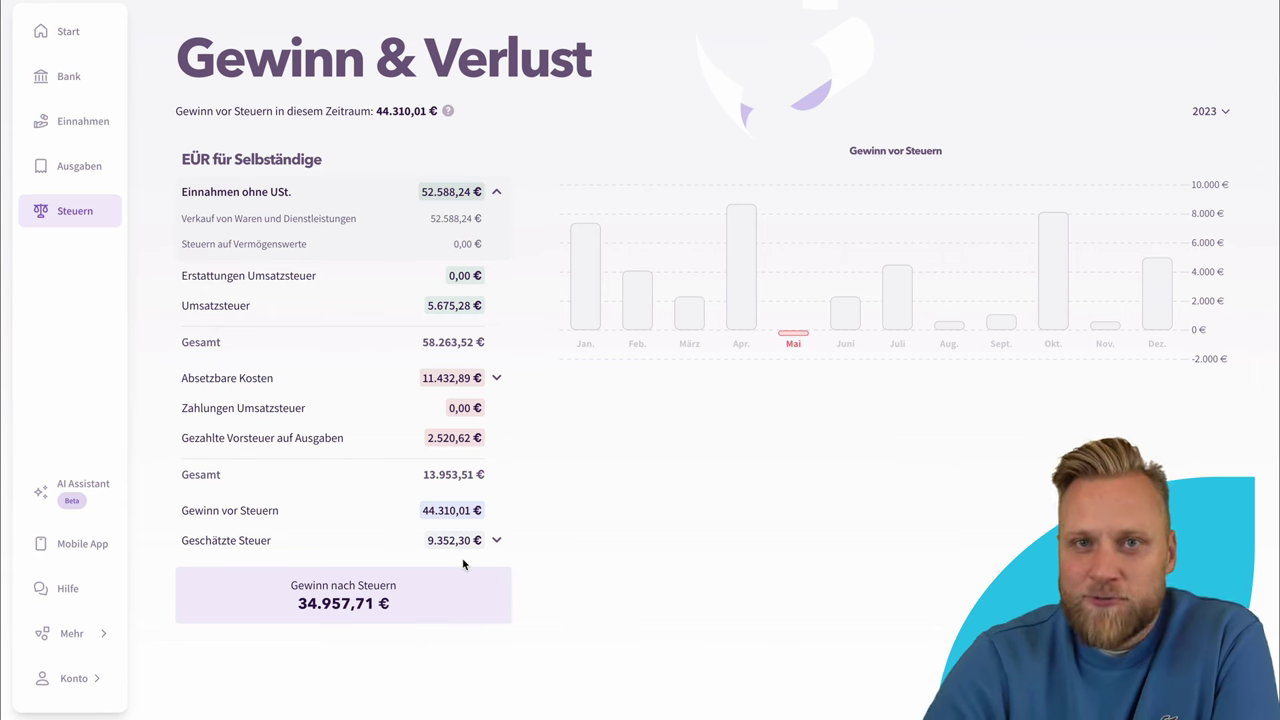
double_click(337, 603)
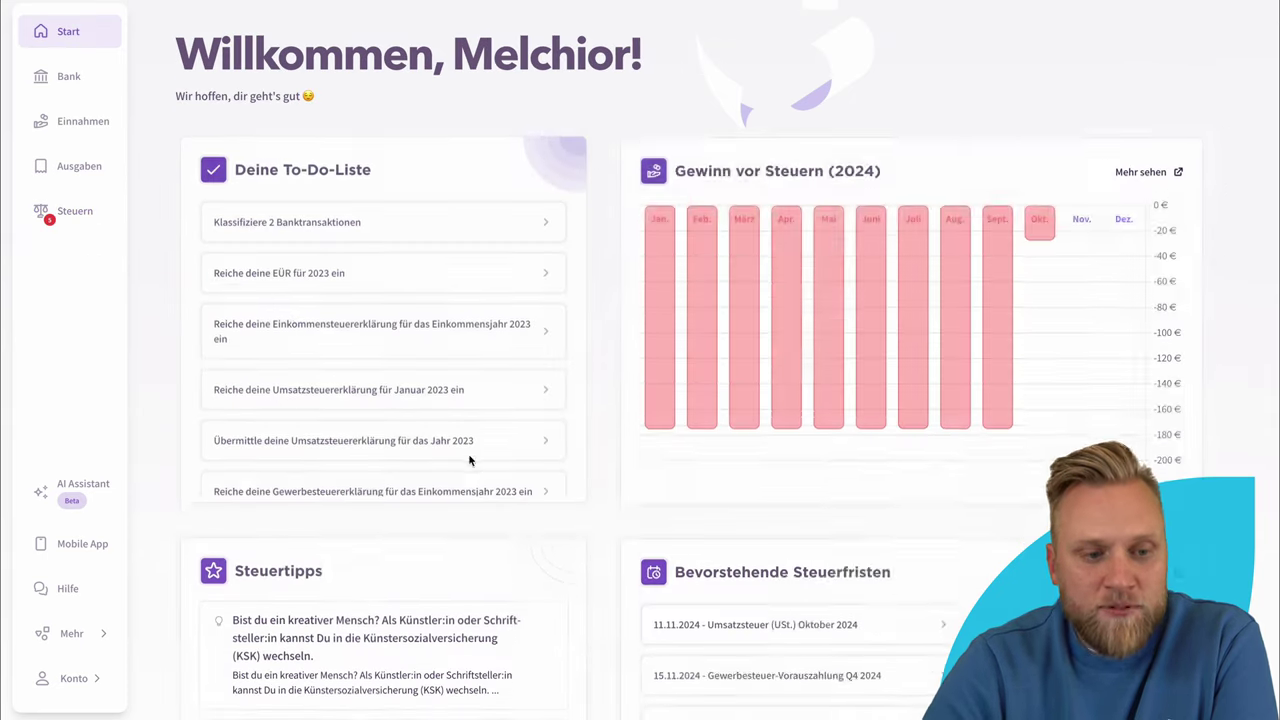
- Look over the start page, and open the Einnahmen section to look through the list of invoices
scroll(798, 424, down, 2)
scroll(798, 424, up, 2)
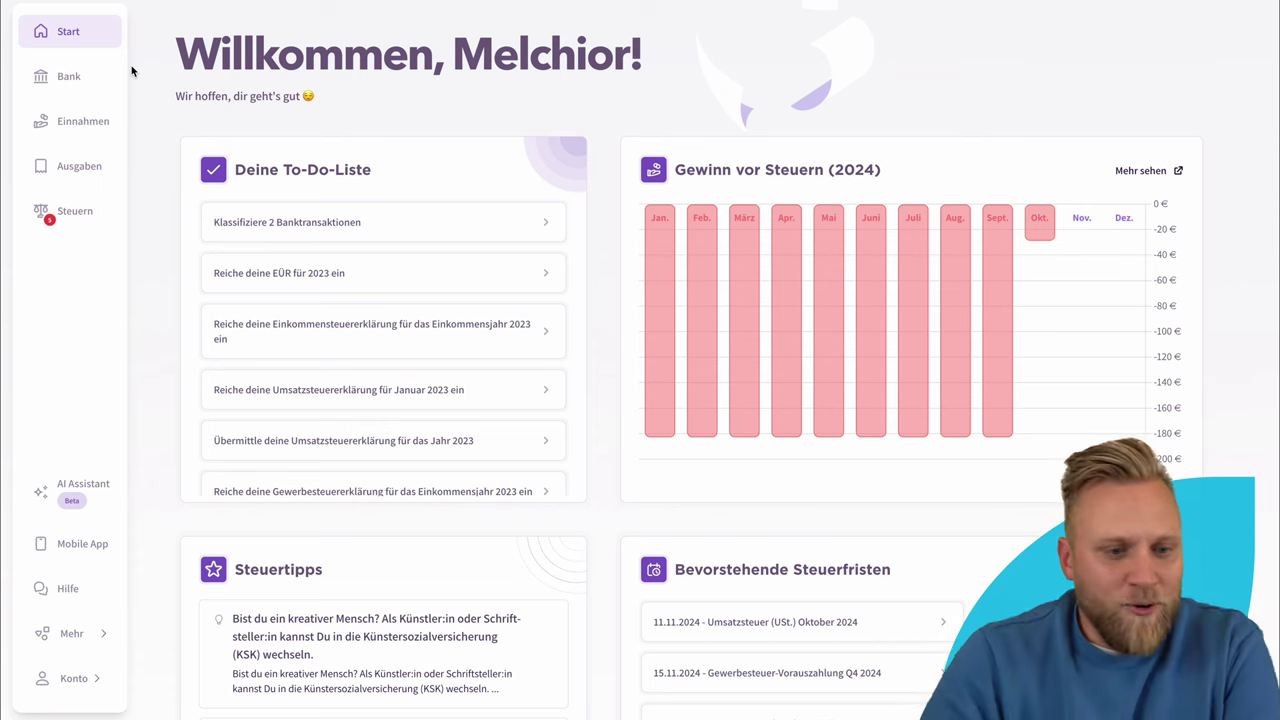
click(89, 123)
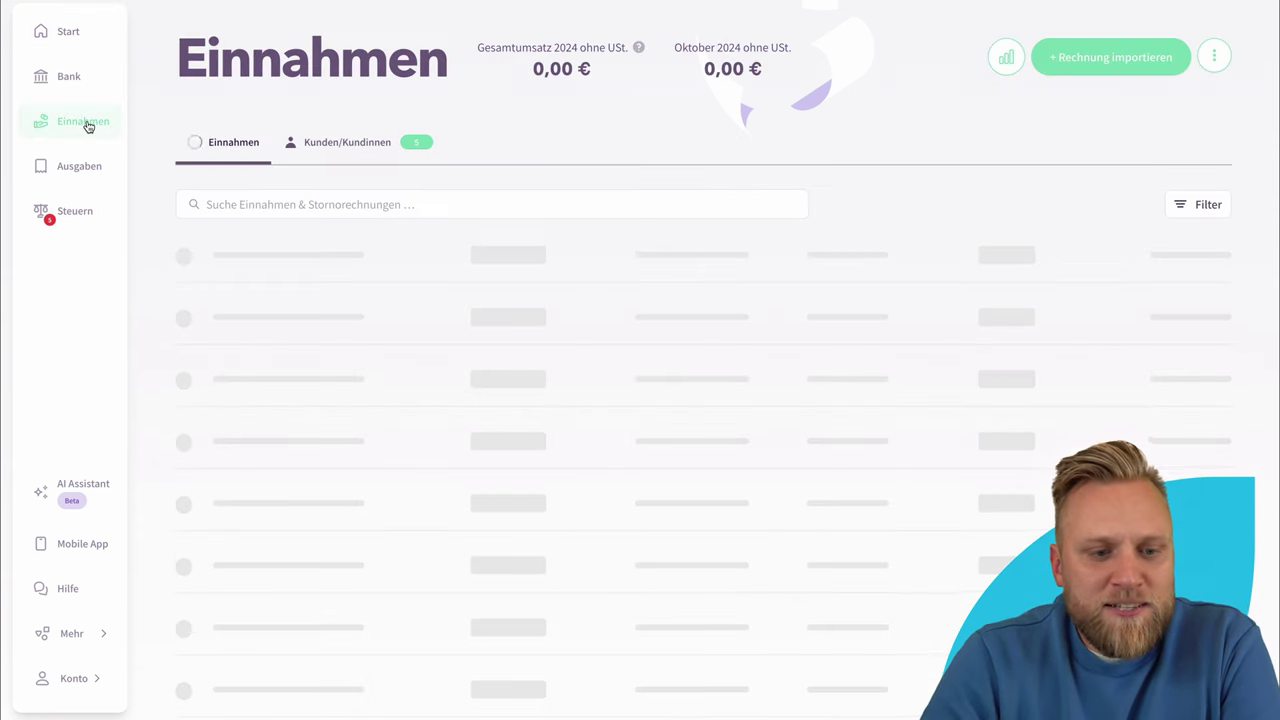
scroll(394, 351, down, 5)
scroll(394, 351, up, 5)
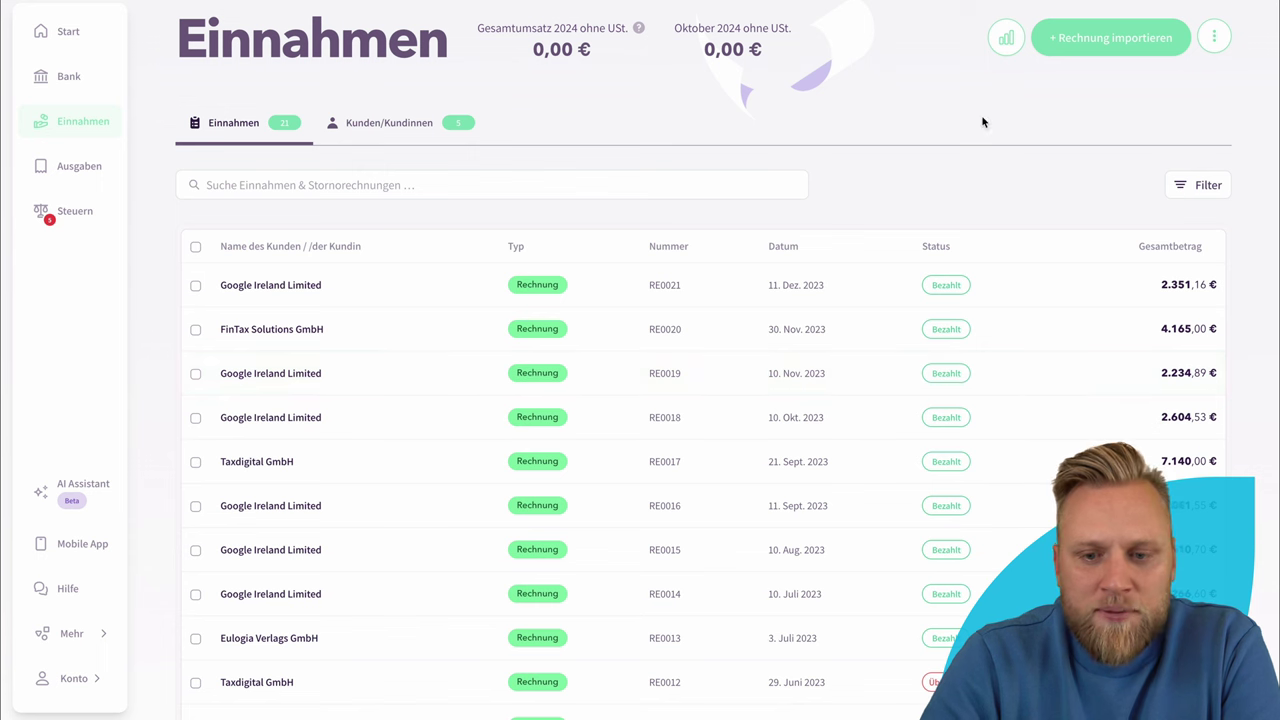
- Open the Einnahmen Dashboard and examine the income by customer, by month and by payment status
click(1008, 38)
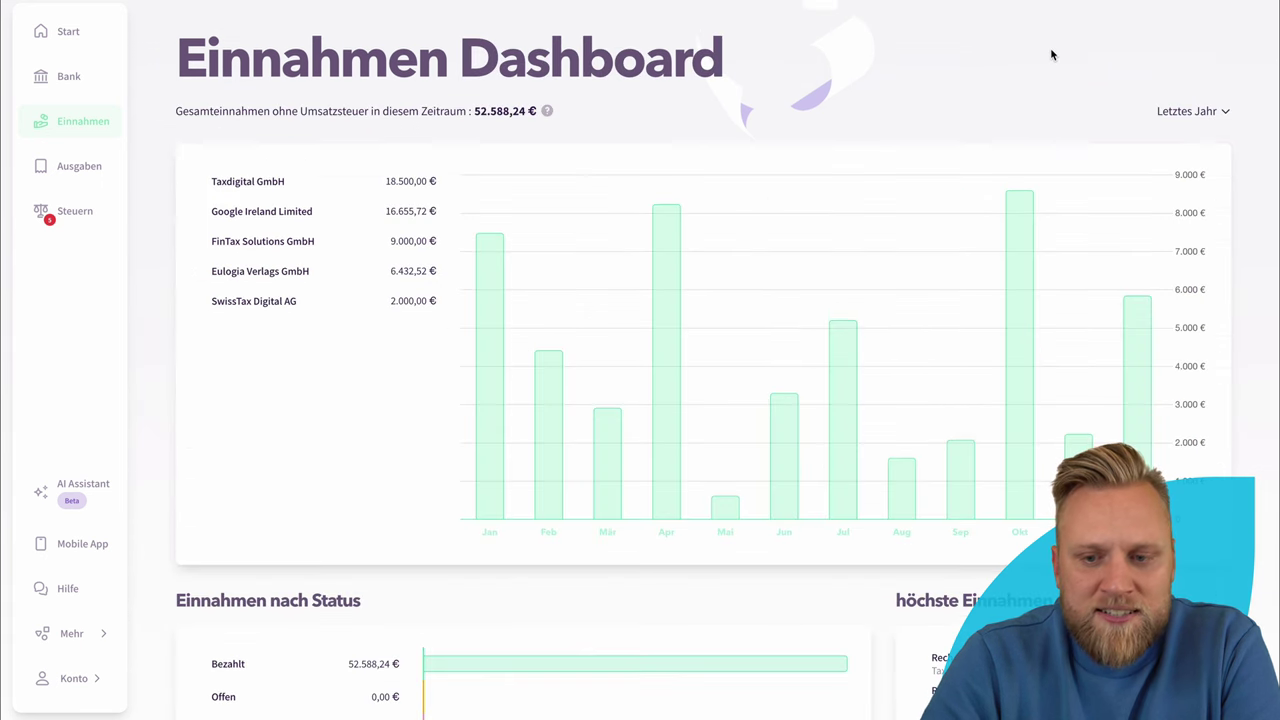
scroll(722, 280, down, 1)
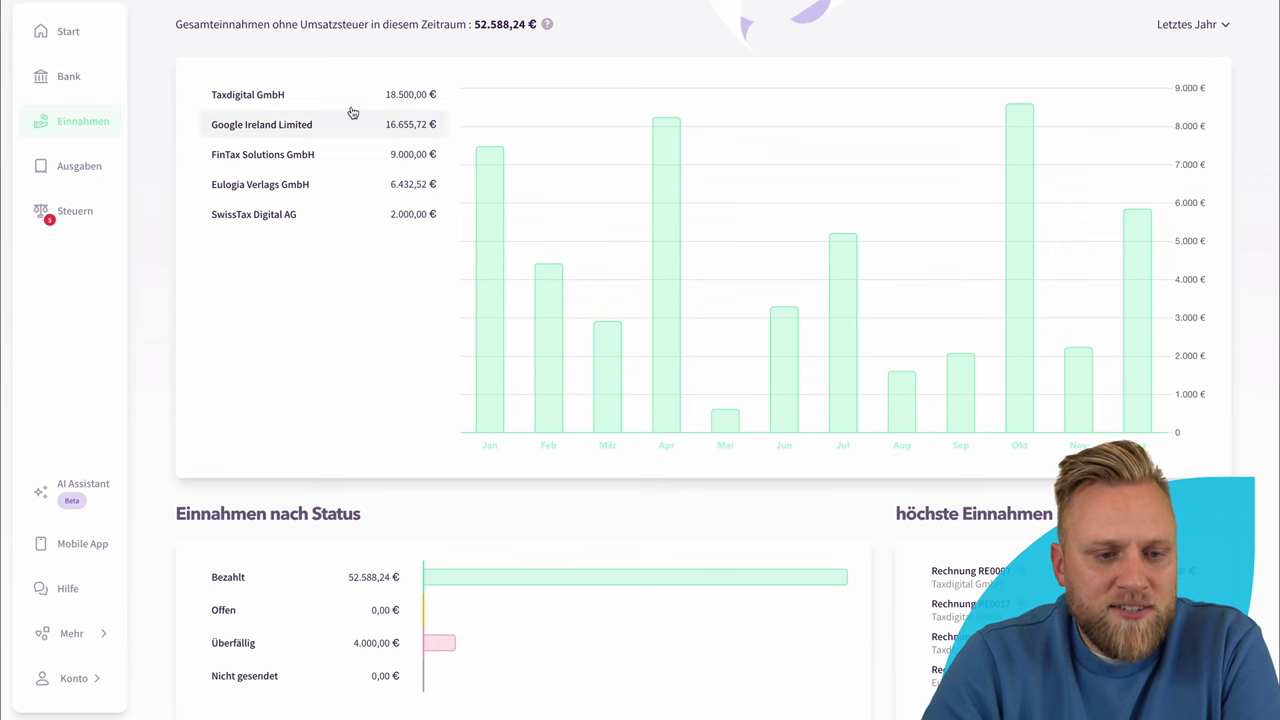
scroll(294, 267, down, 1)
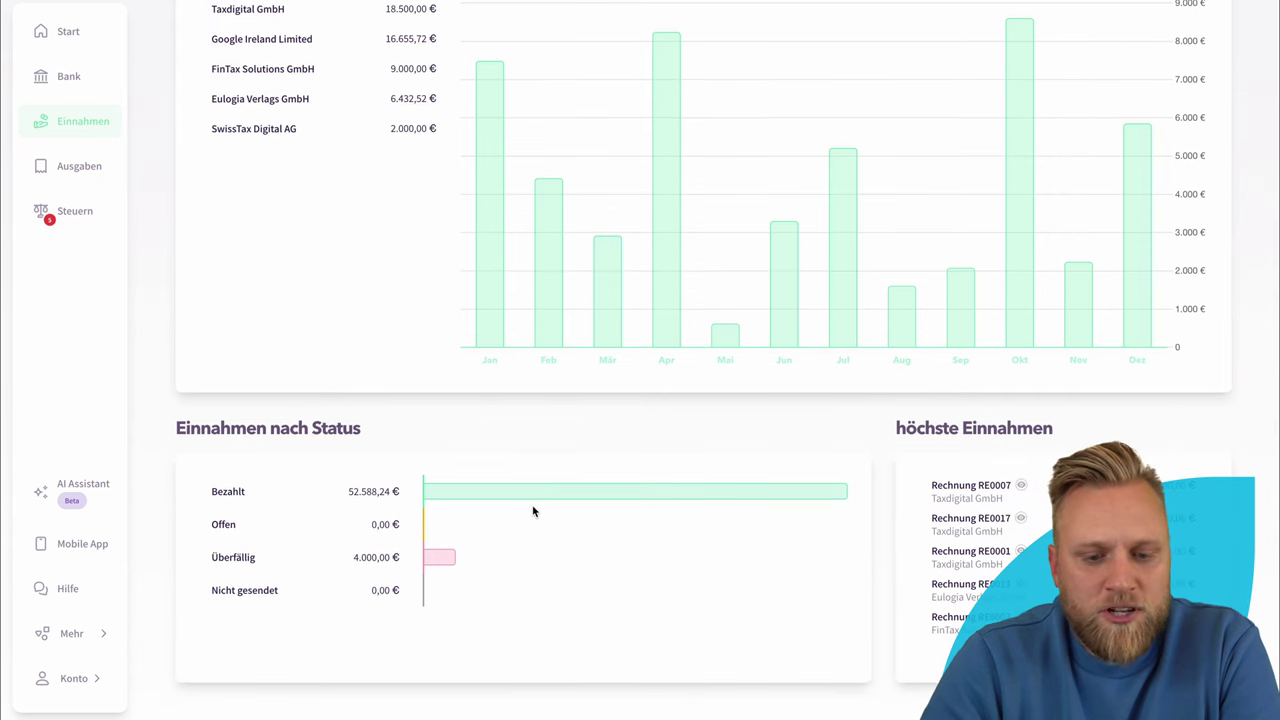
mouse_move(440, 563)
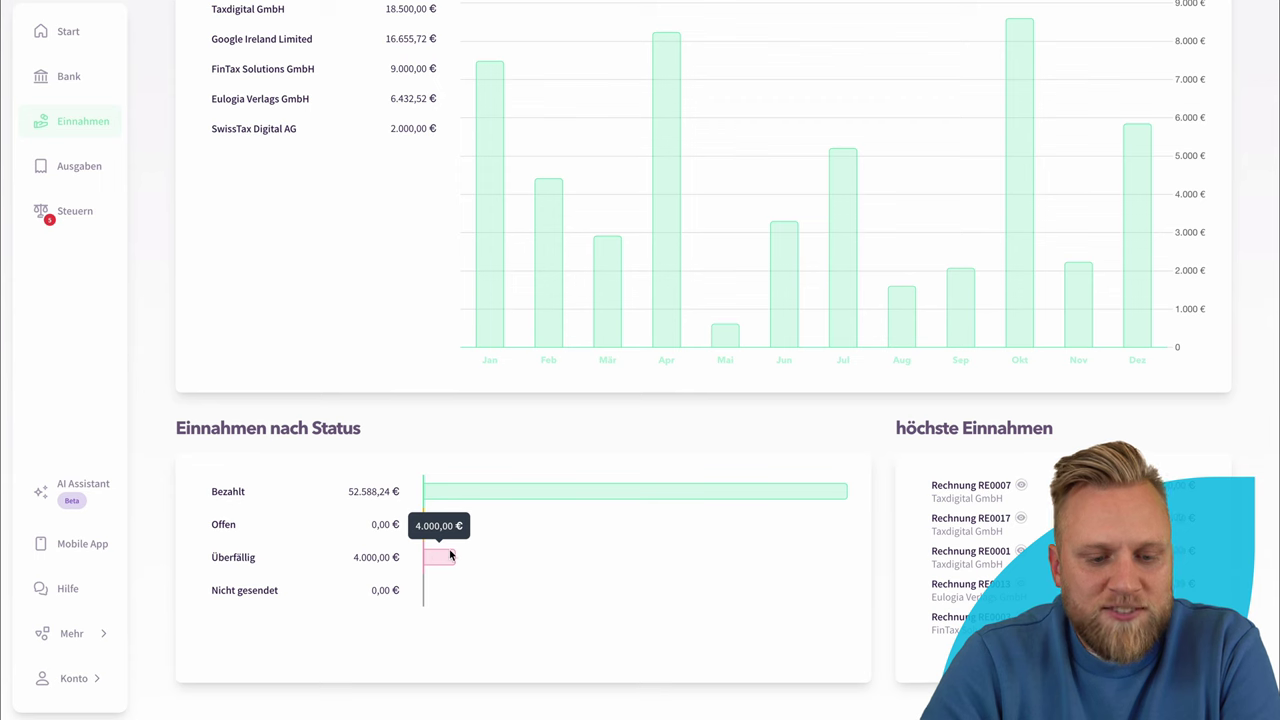
scroll(450, 555, up, 2)
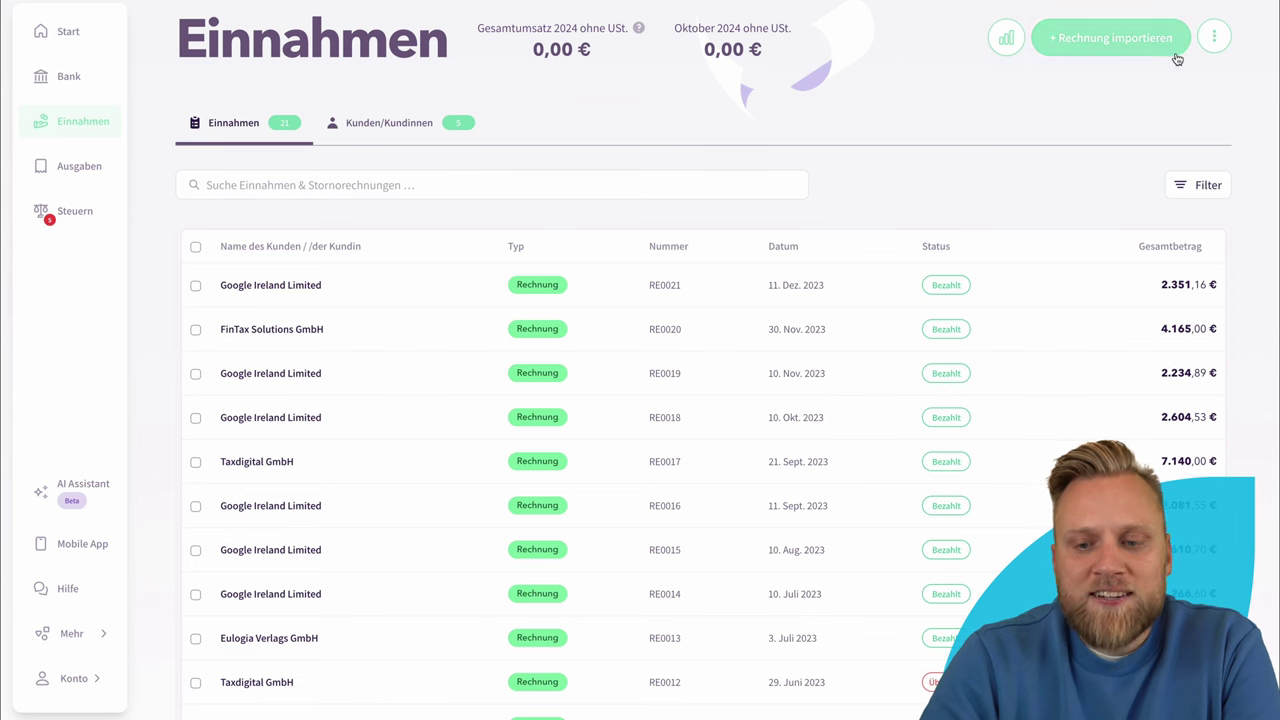
- Start a new invoice and style it with the orange colour and the Dezent template
click(1212, 39)
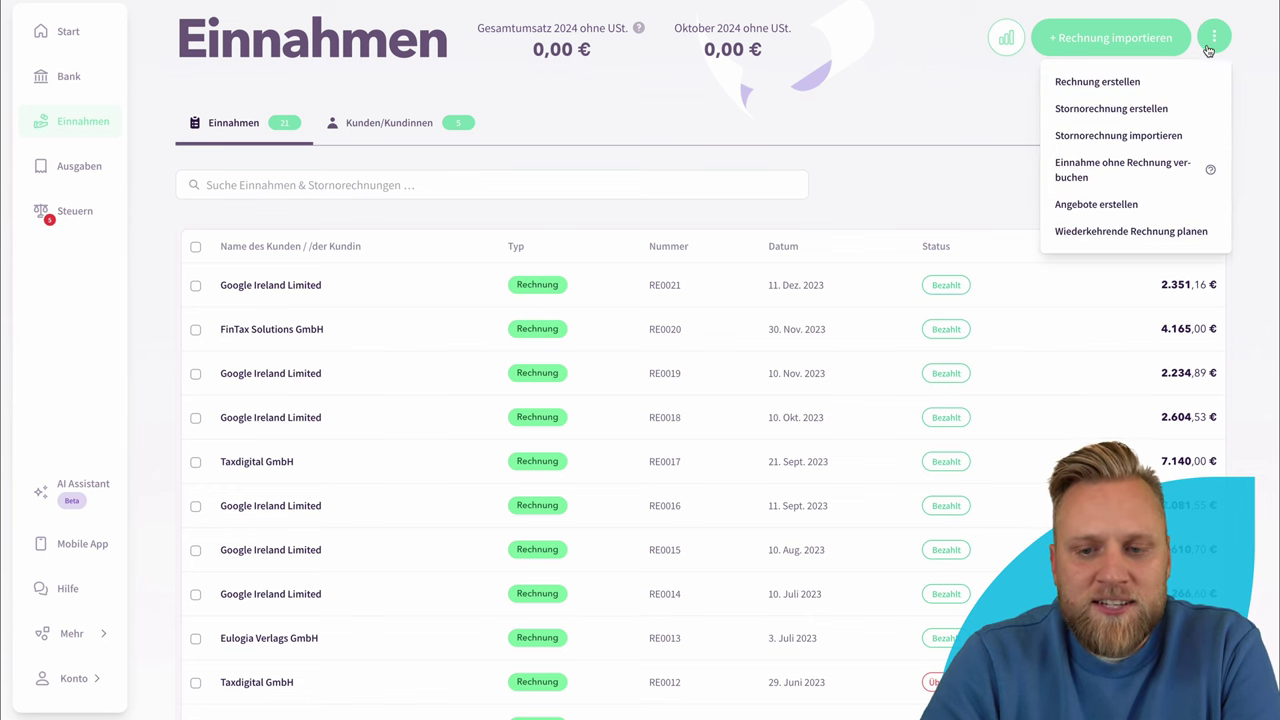
click(1152, 83)
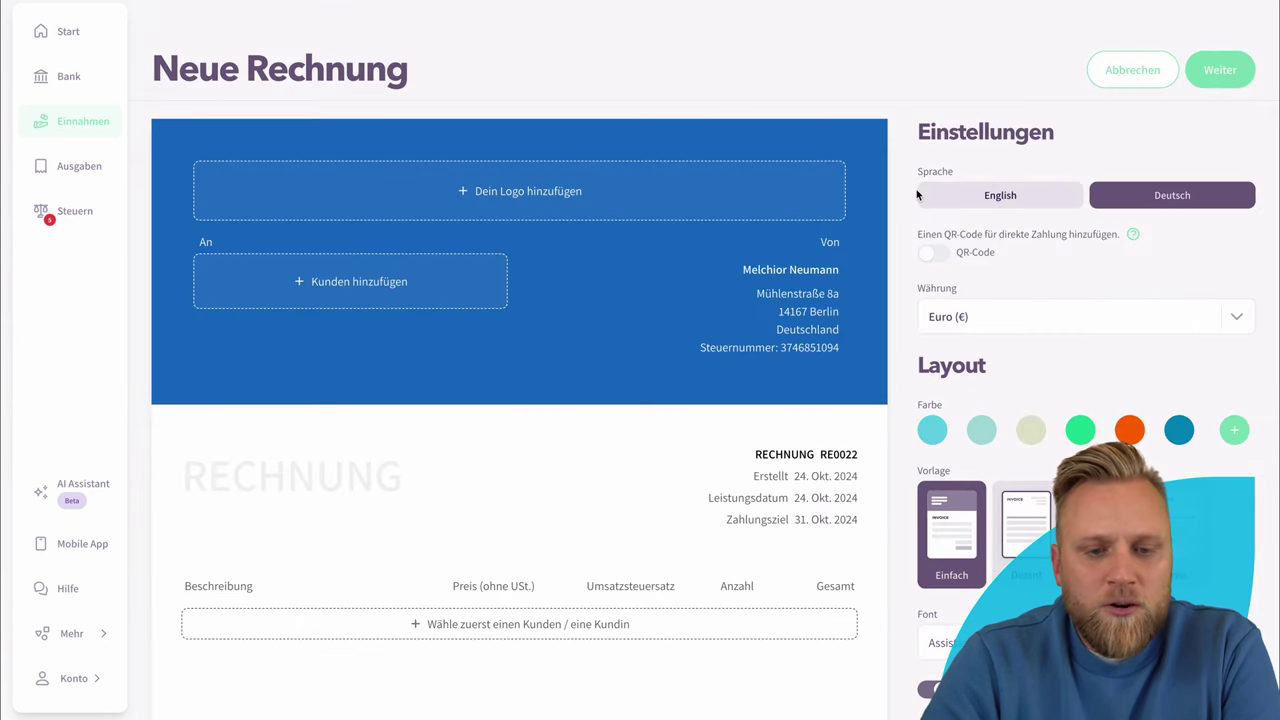
scroll(918, 194, down, 2)
scroll(918, 194, up, 2)
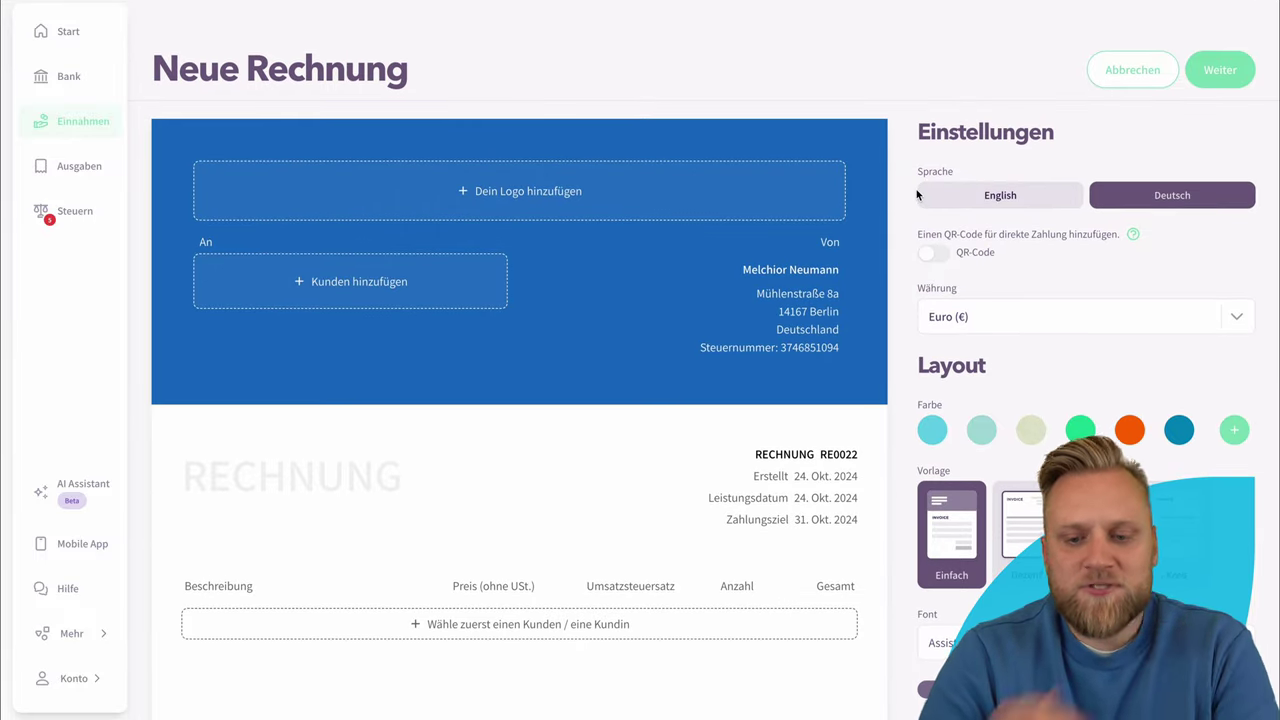
click(1129, 431)
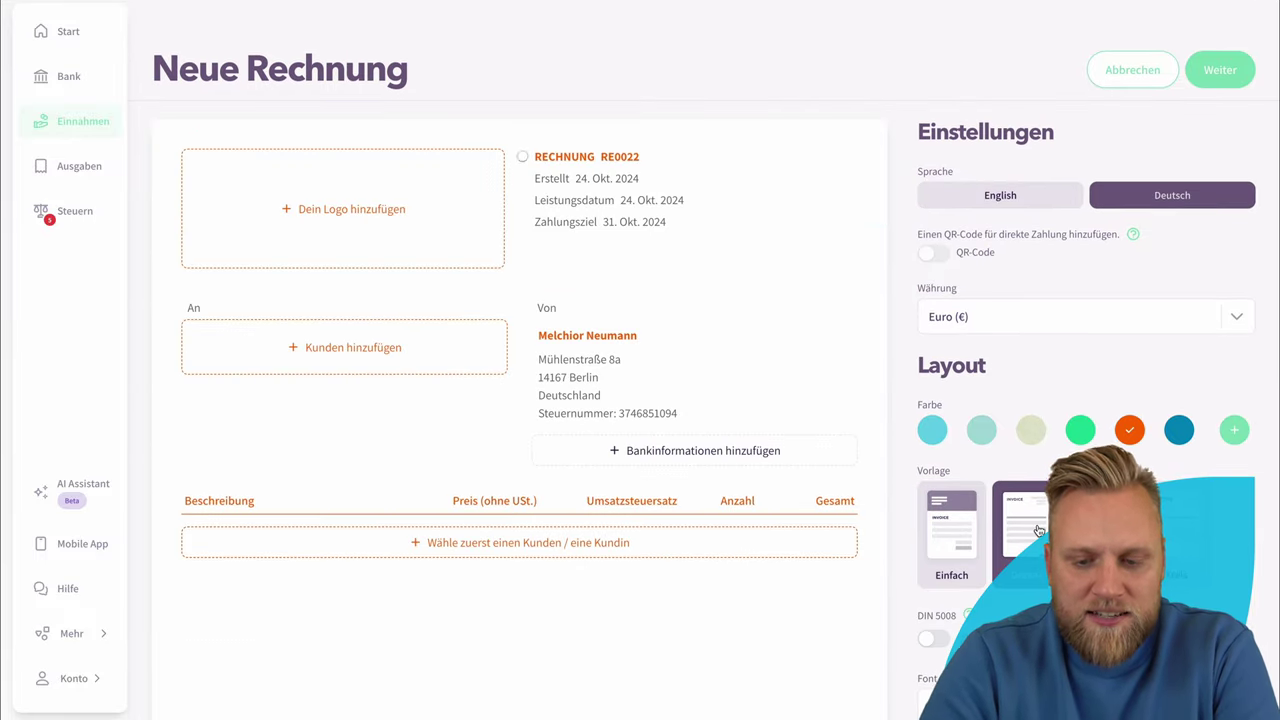
click(1028, 528)
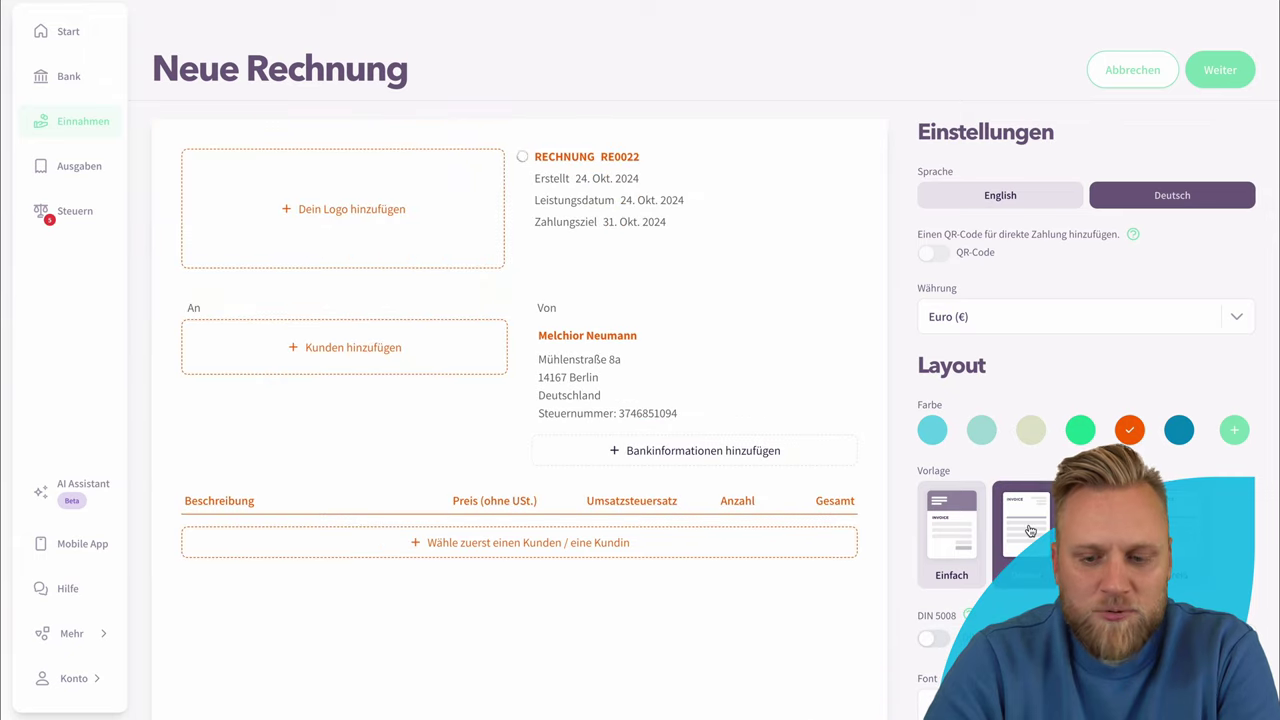
scroll(1030, 530, down, 3)
scroll(1030, 530, up, 4)
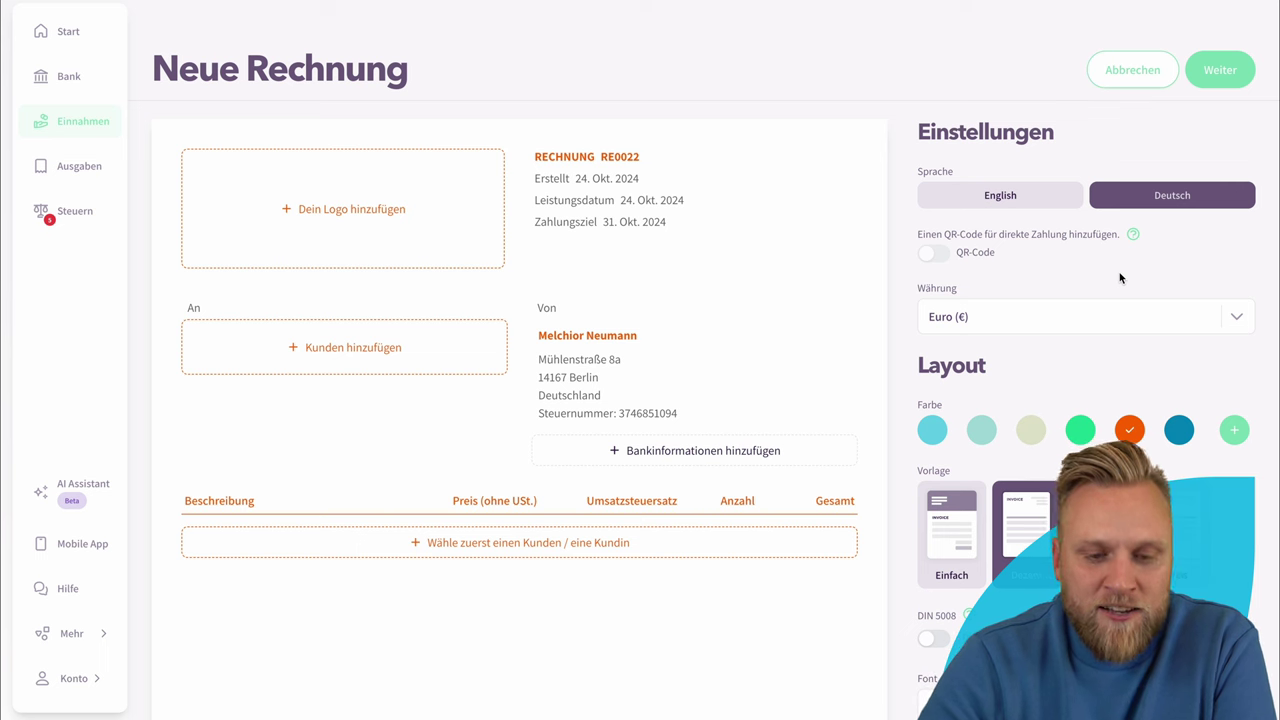
- Inspect the editable creation date in the new invoice's header without changing it
click(608, 179)
click(755, 158)
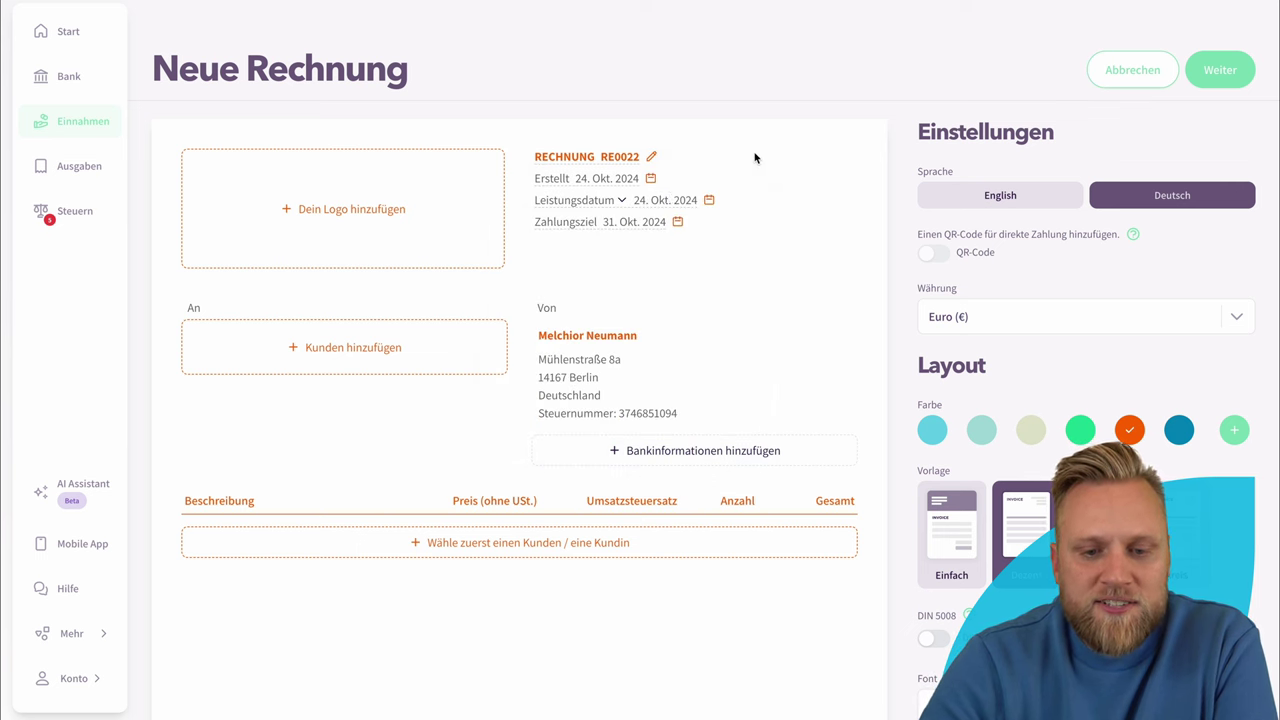
click(592, 178)
click(673, 170)
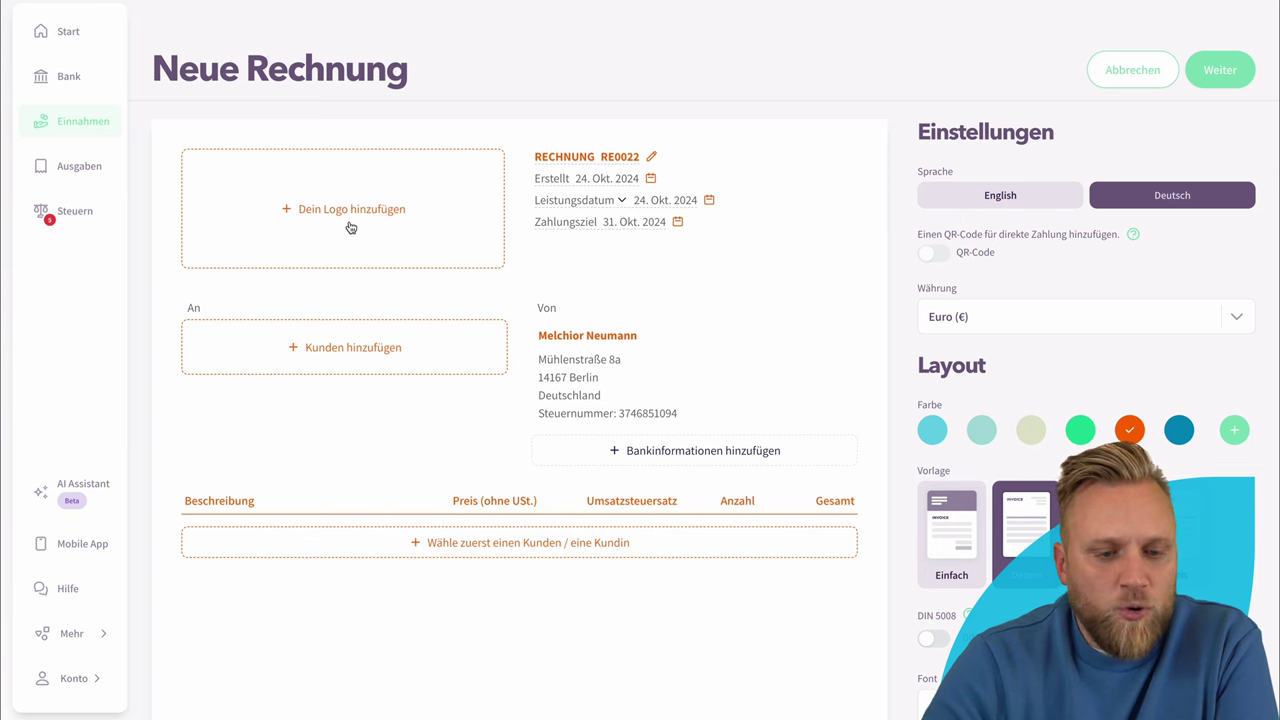
- Add FinTax Solutions GmbH as the invoice's customer and look over the position, notes and terms sections
click(373, 346)
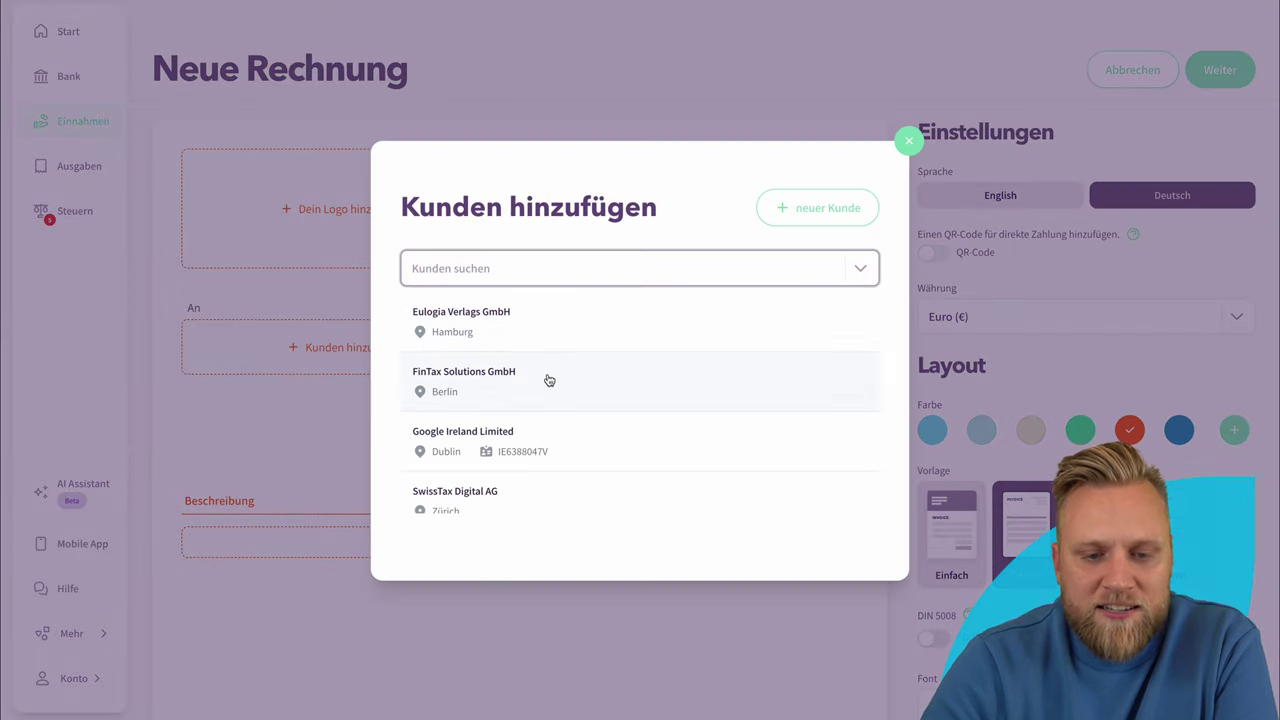
click(549, 380)
scroll(458, 380, down, 2)
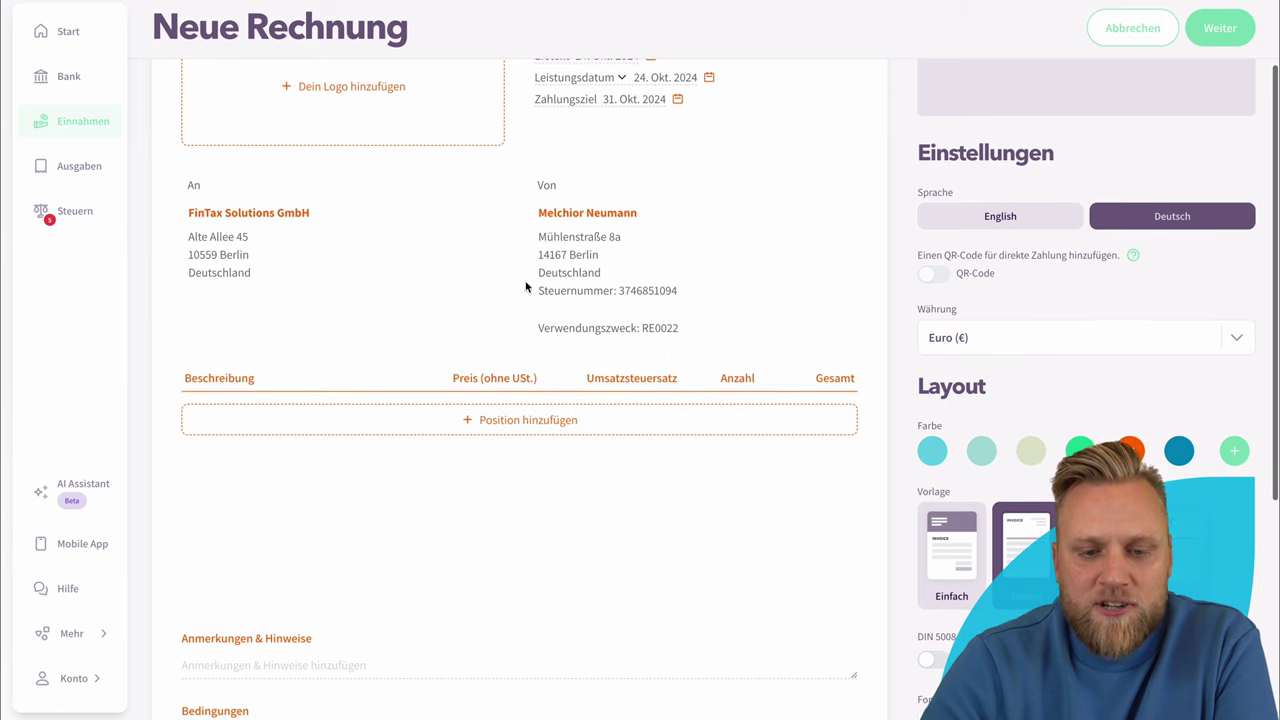
scroll(671, 350, down, 3)
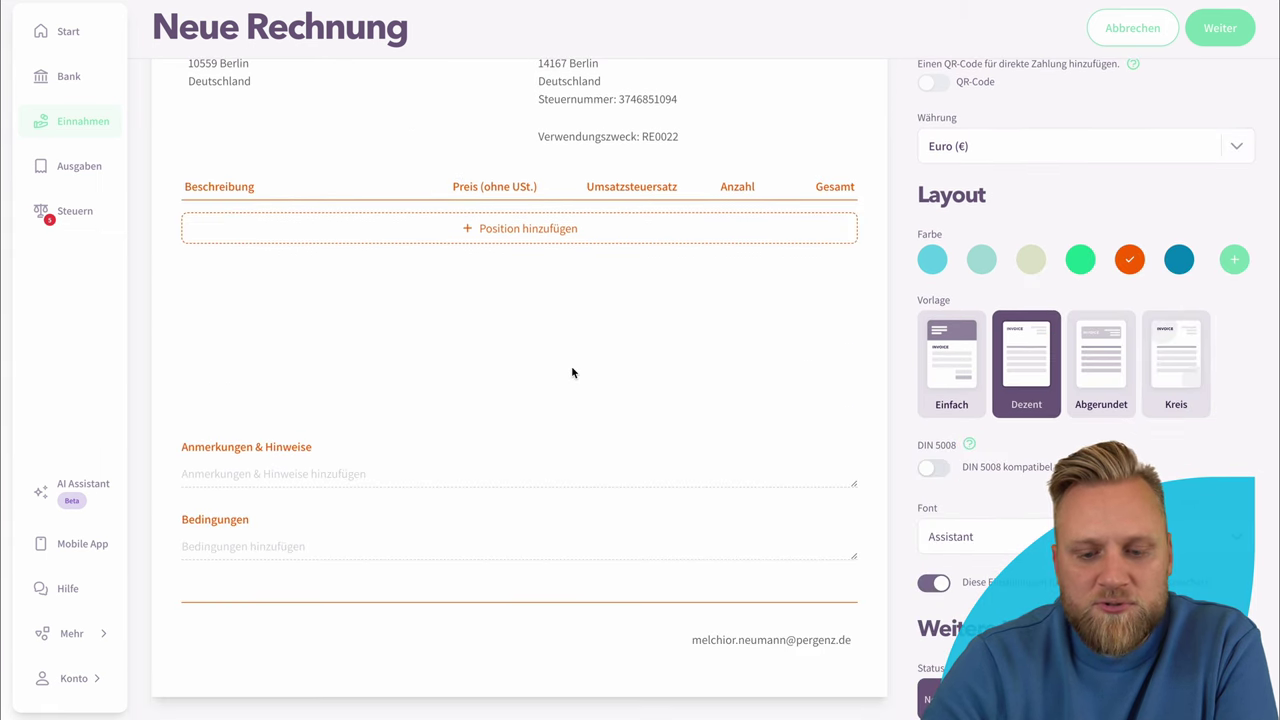
scroll(572, 372, up, 4)
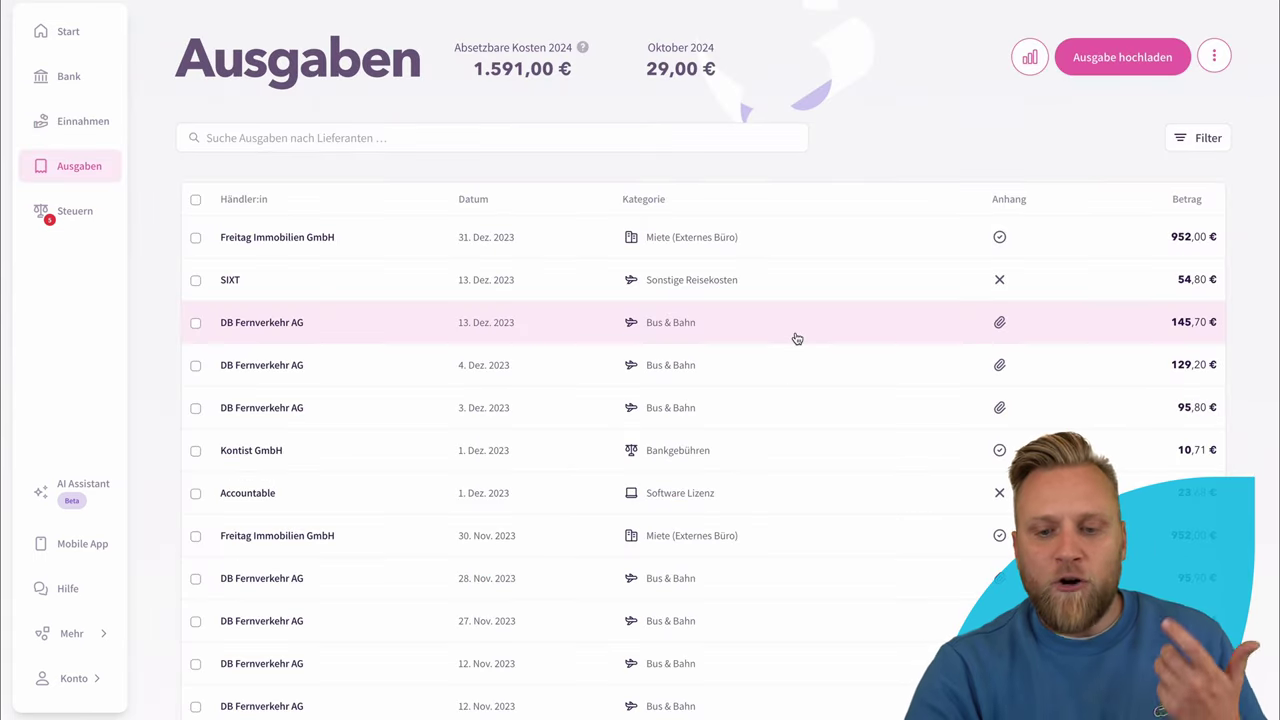
- Look through the Ausgaben list, and examine the costs by category and supplier in the Ausgaben Analyse
scroll(797, 338, down, 6)
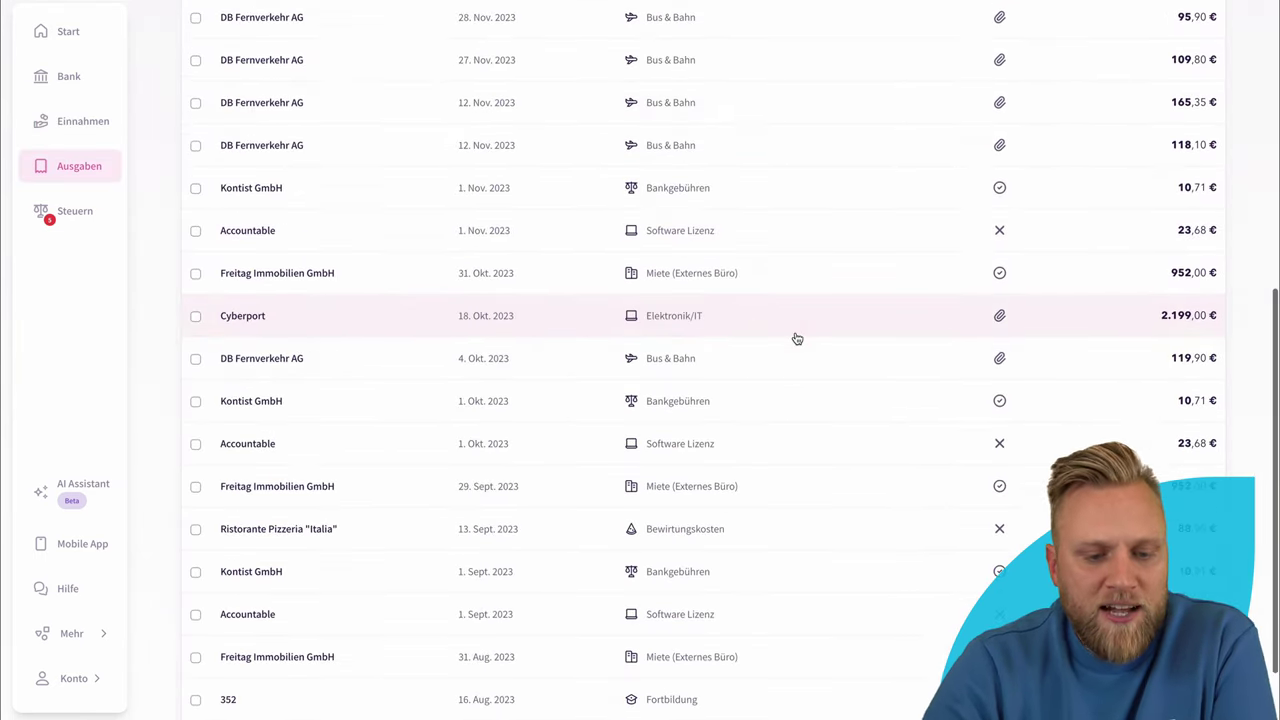
scroll(797, 338, up, 7)
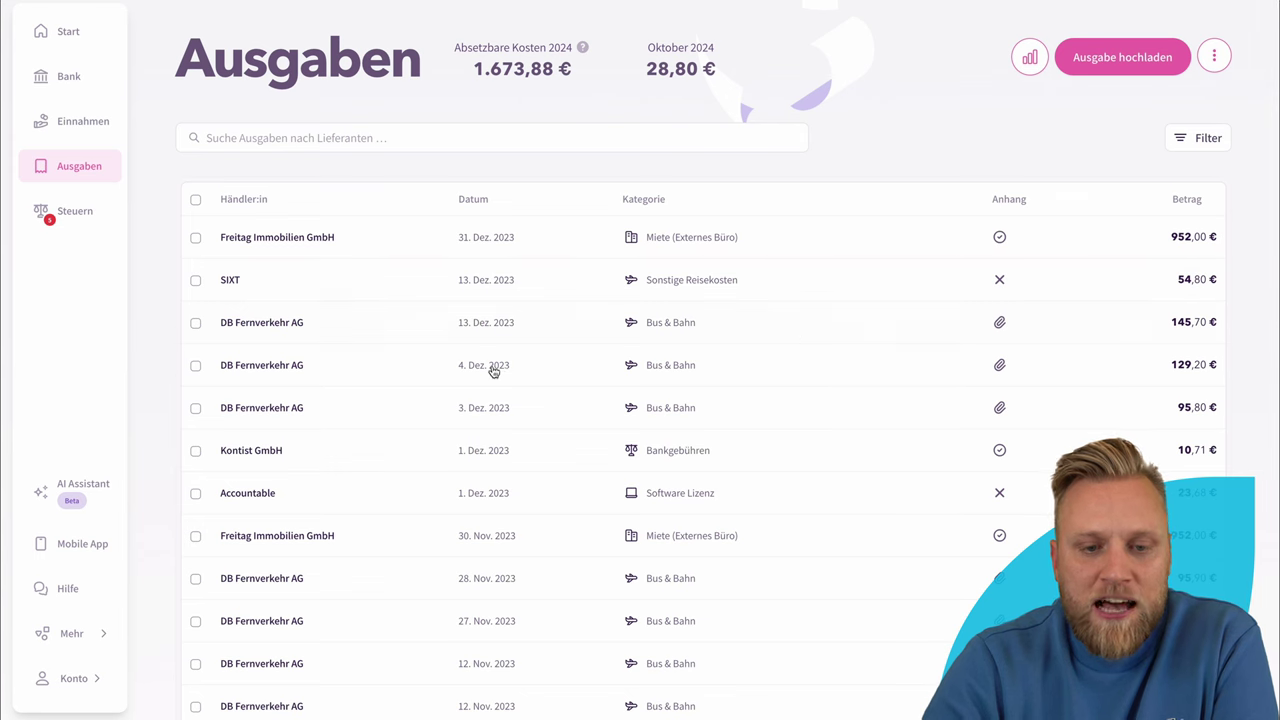
click(1027, 59)
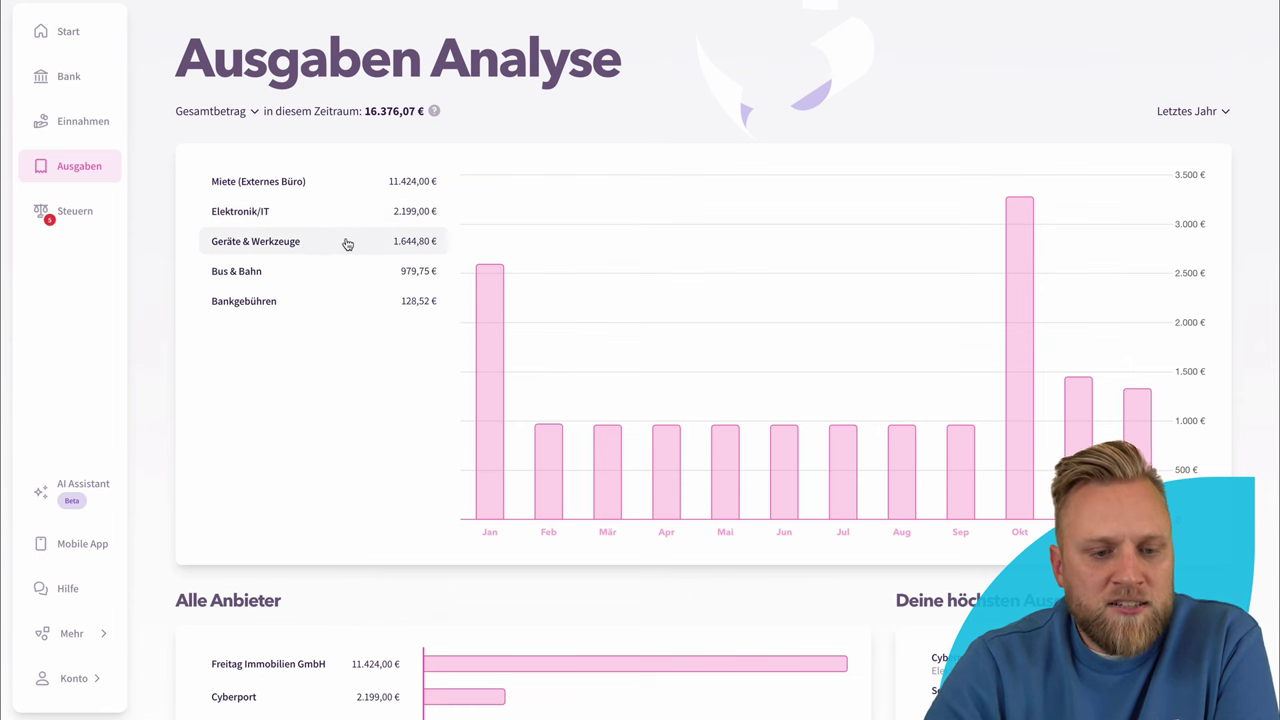
scroll(354, 277, down, 1)
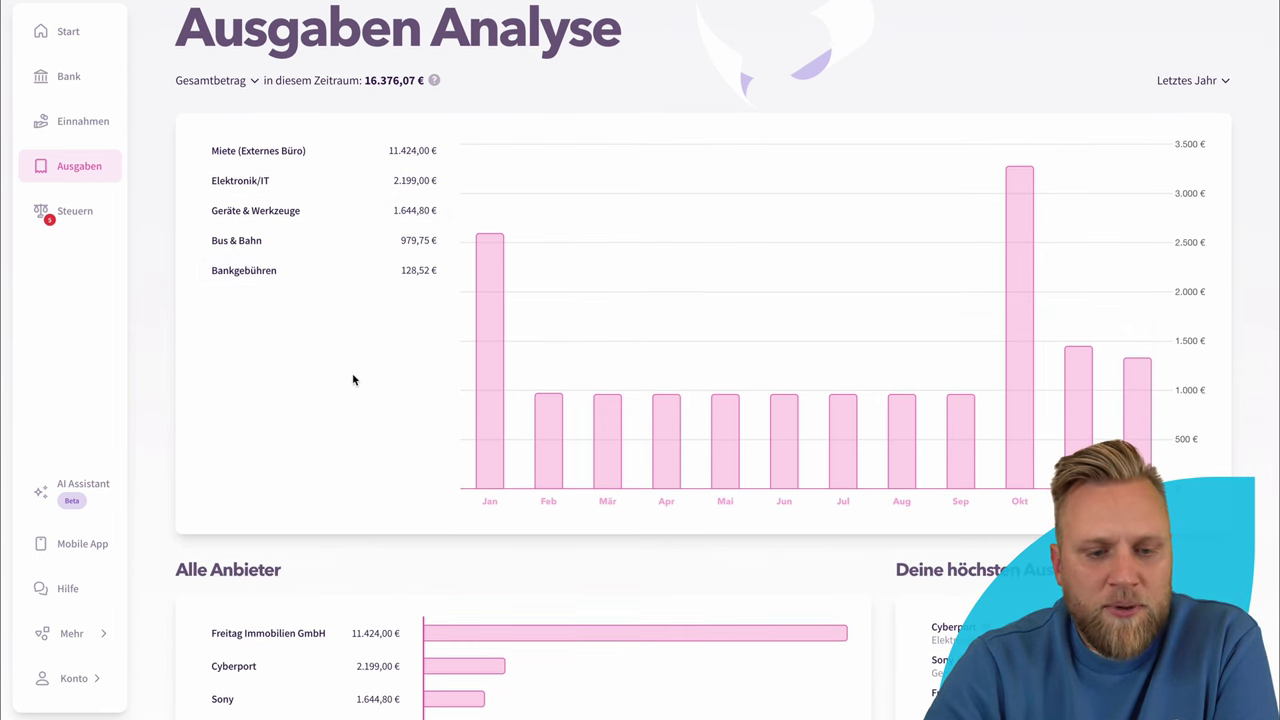
scroll(354, 380, down, 3)
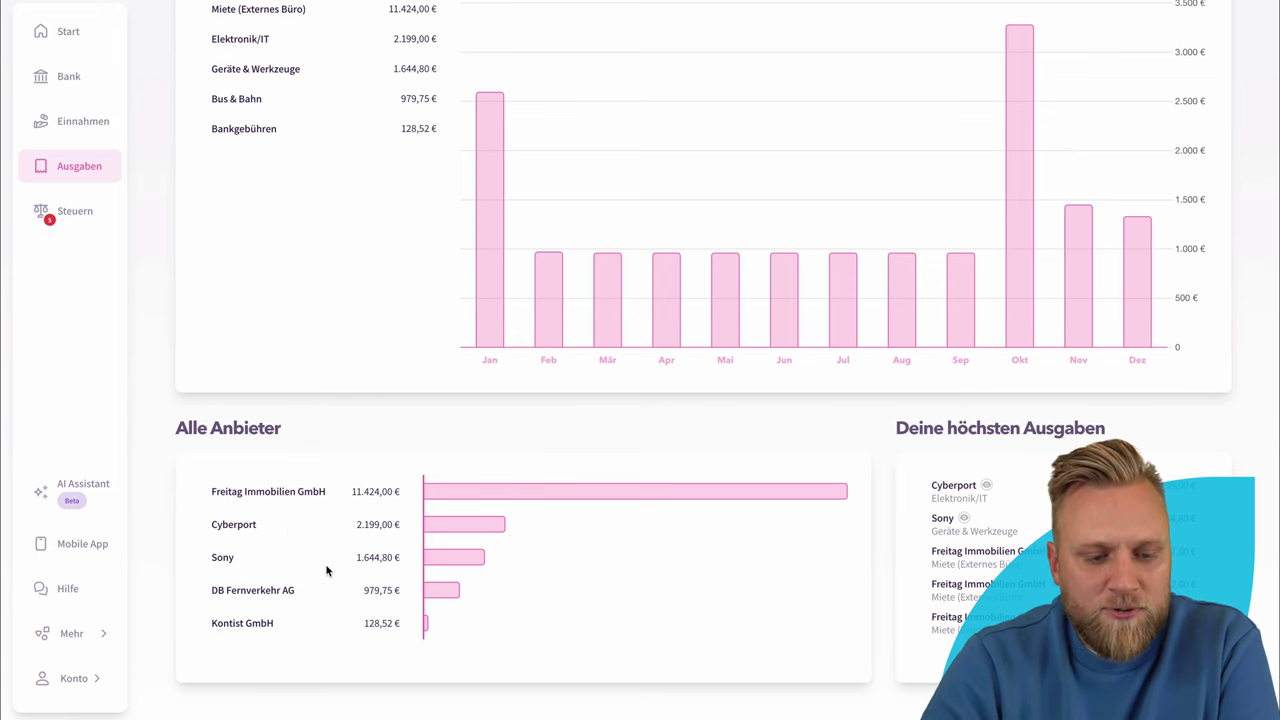
scroll(334, 588, up, 3)
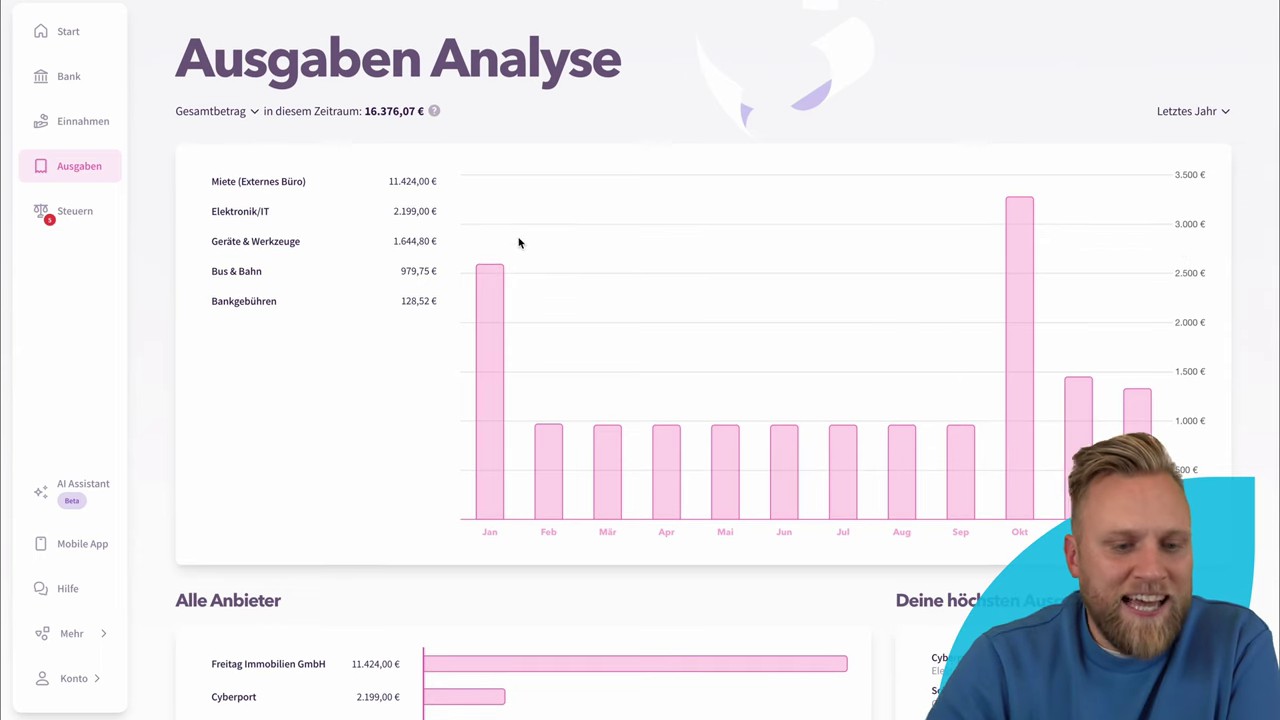
- Return to the Ausgaben list, and open the receipt upload dialog for new expenses and close it again
click(88, 182)
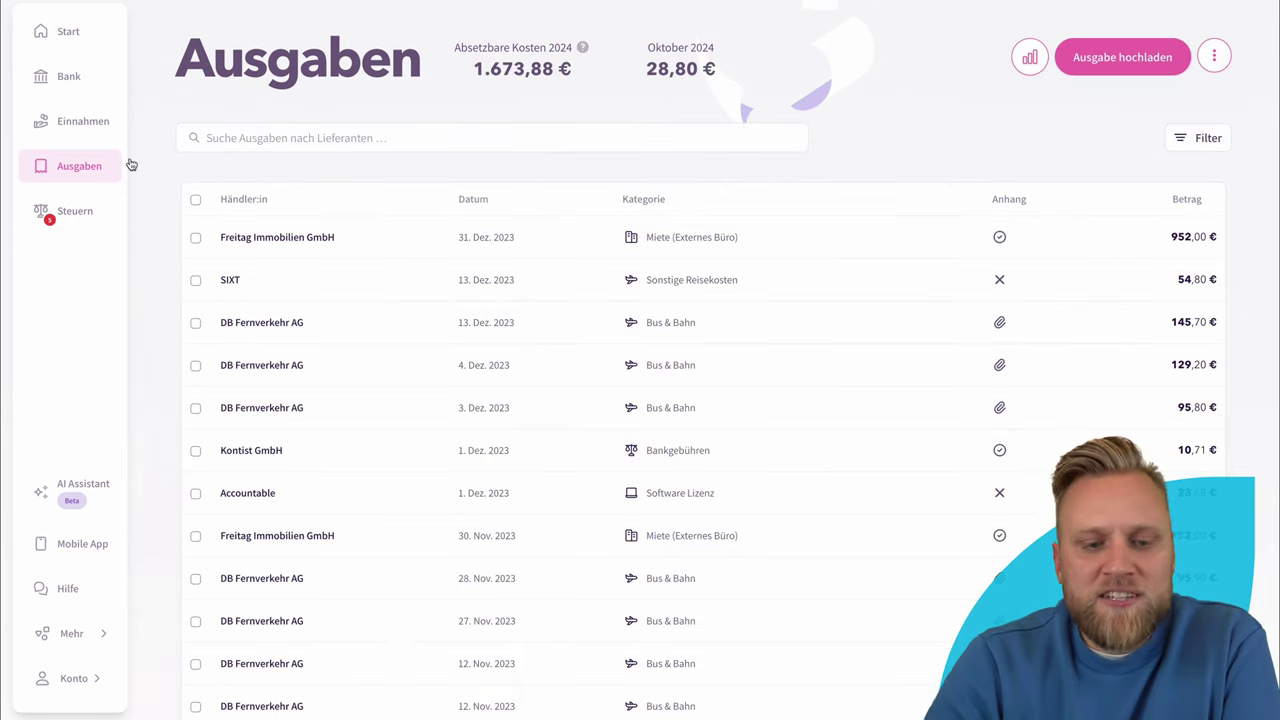
click(1124, 50)
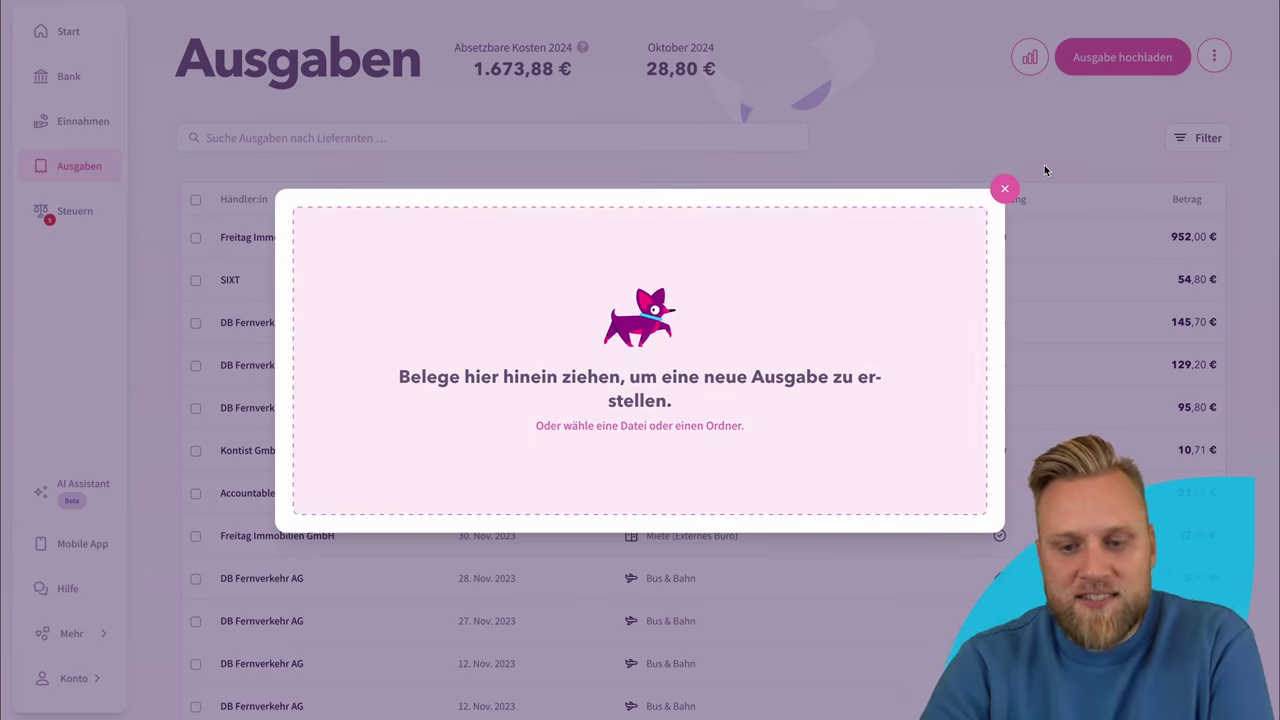
click(1005, 190)
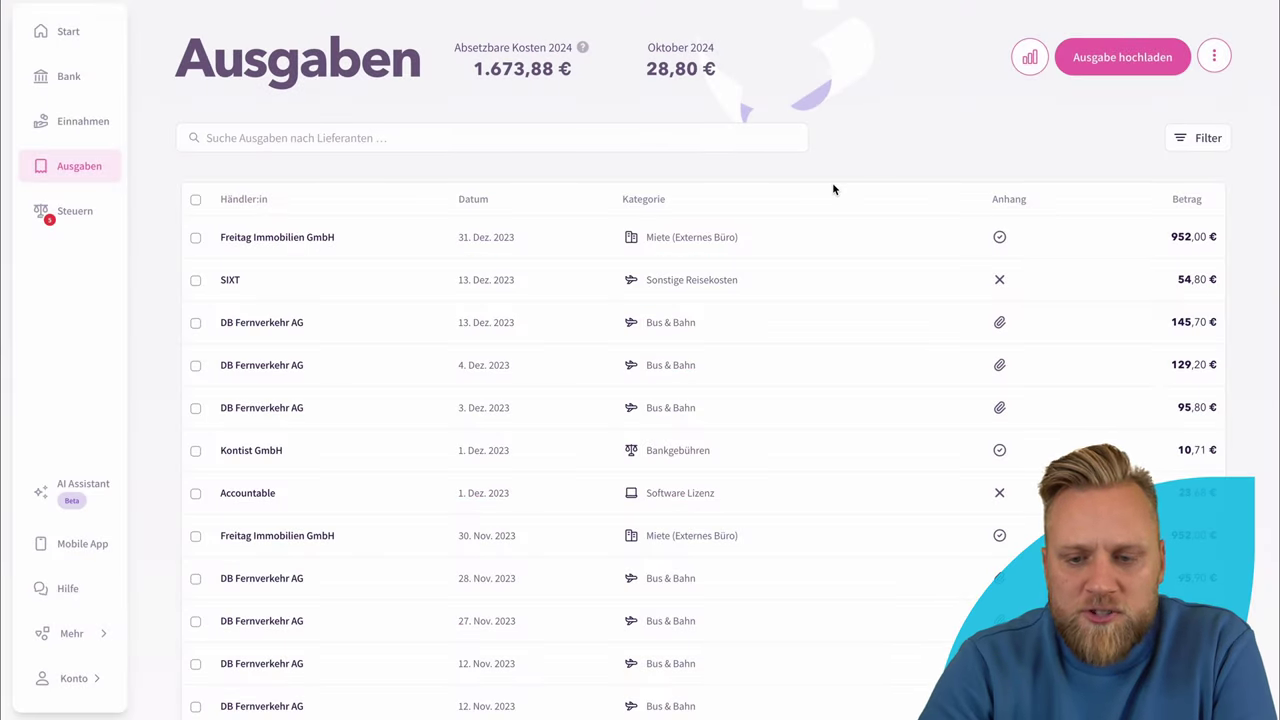
- Open the DB Fernverkehr AG expense of 13 Dez. 2023 and look over the Reisekosten options in its category selection
click(560, 327)
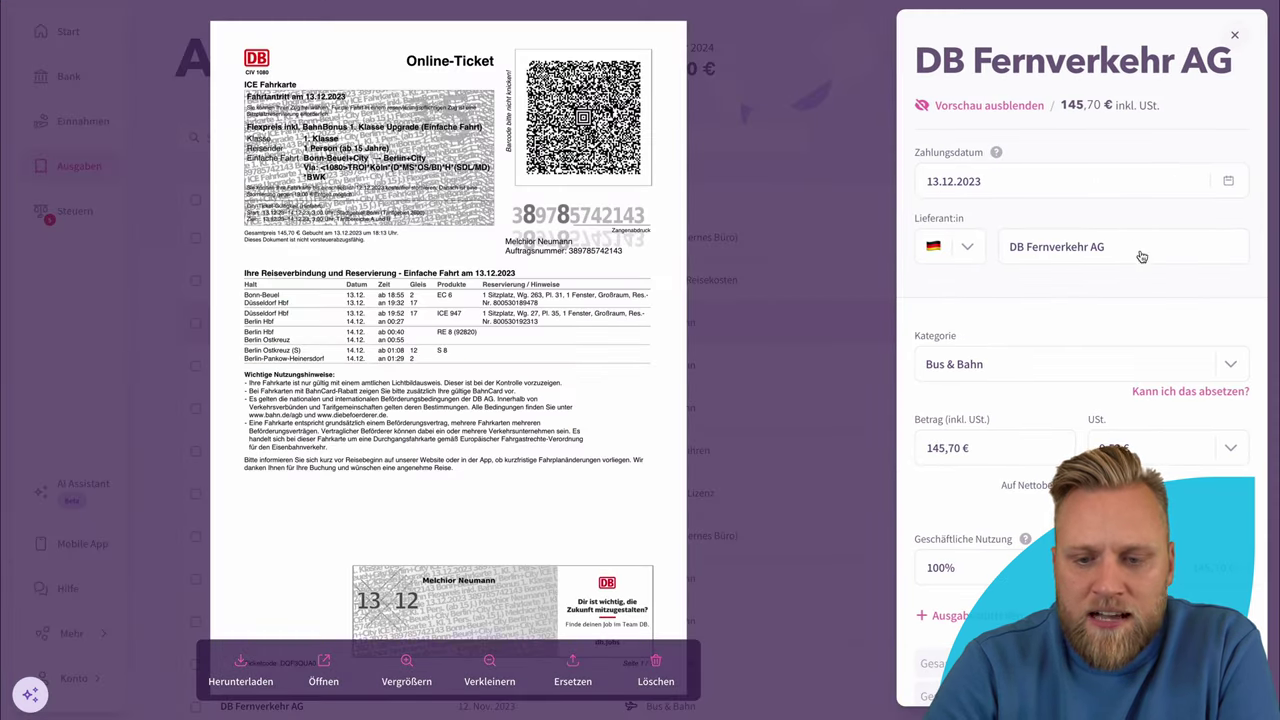
scroll(1090, 278, down, 2)
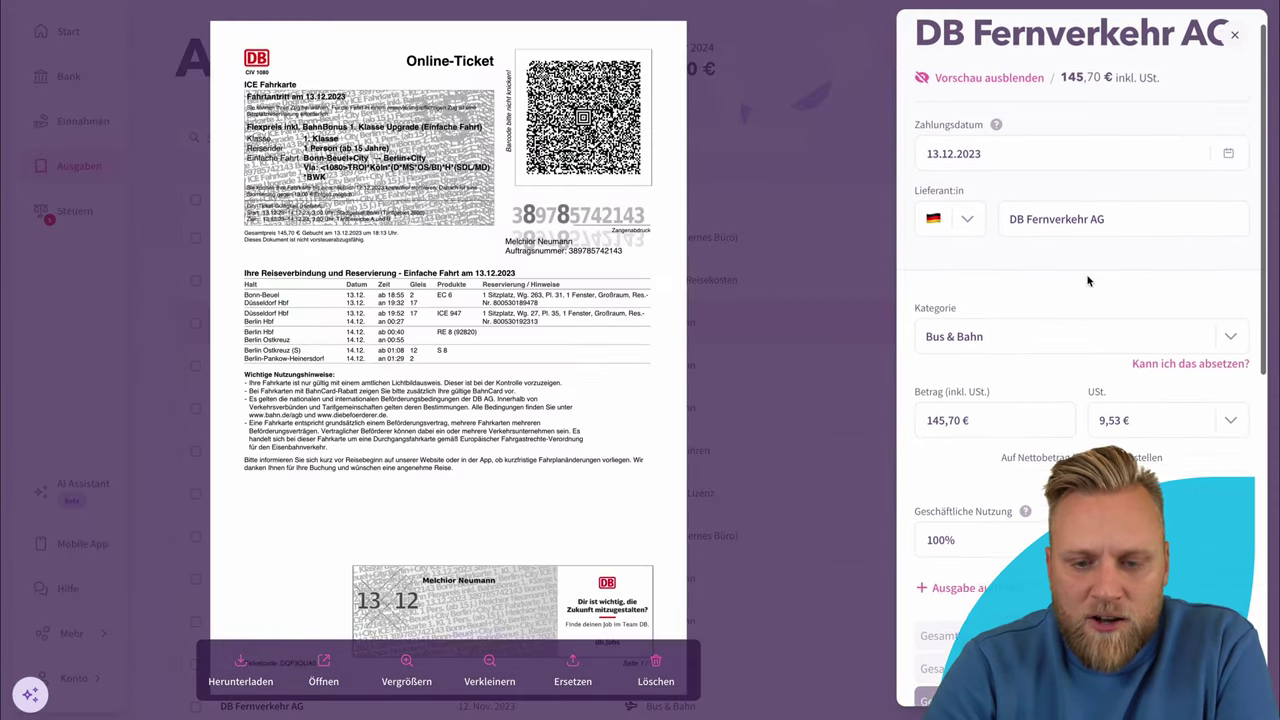
click(1074, 267)
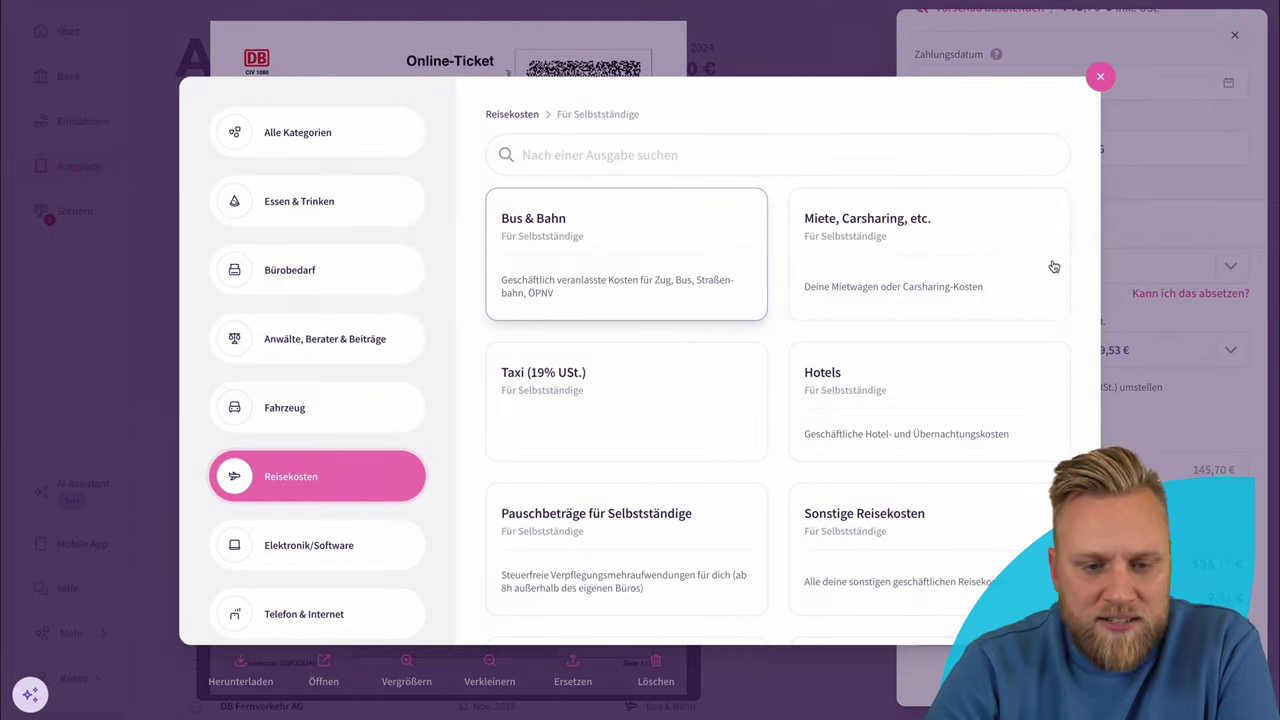
scroll(870, 452, down, 2)
scroll(869, 453, up, 2)
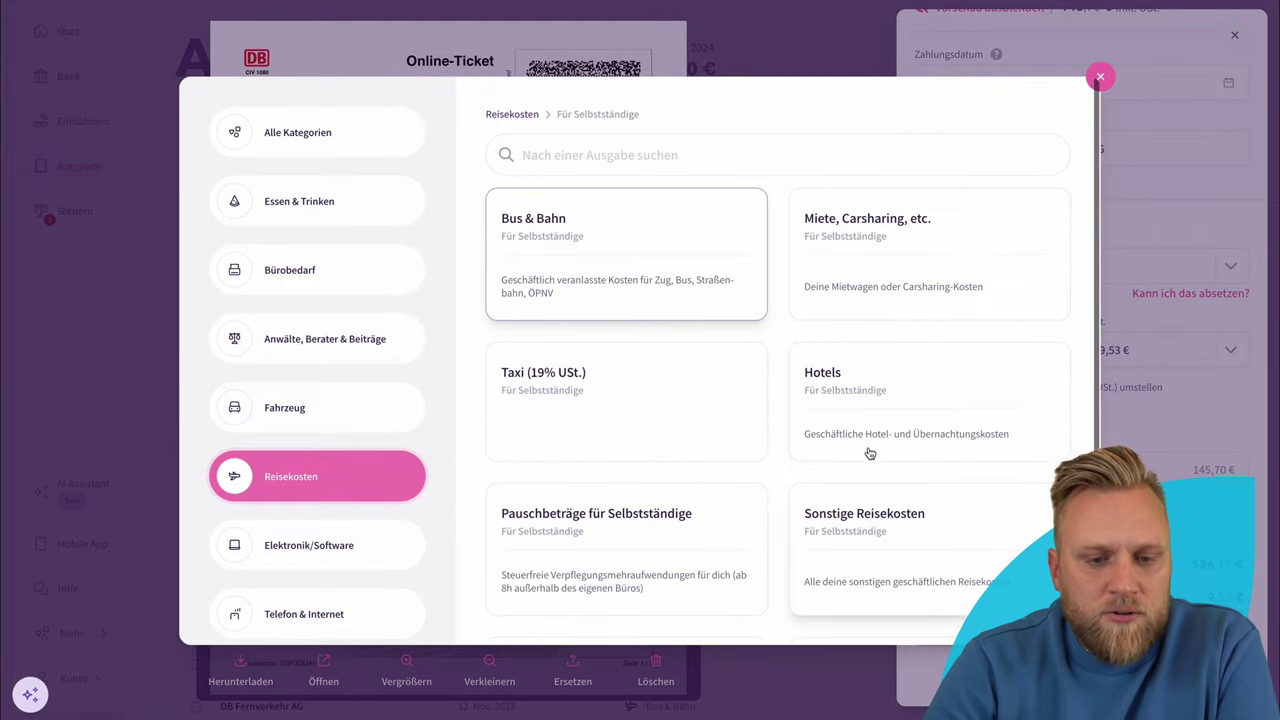
- Search the expense categories for Reise and for Bahn, and assign the employees' Bus & Bahn category to the expense
click(666, 158)
text(Reise)
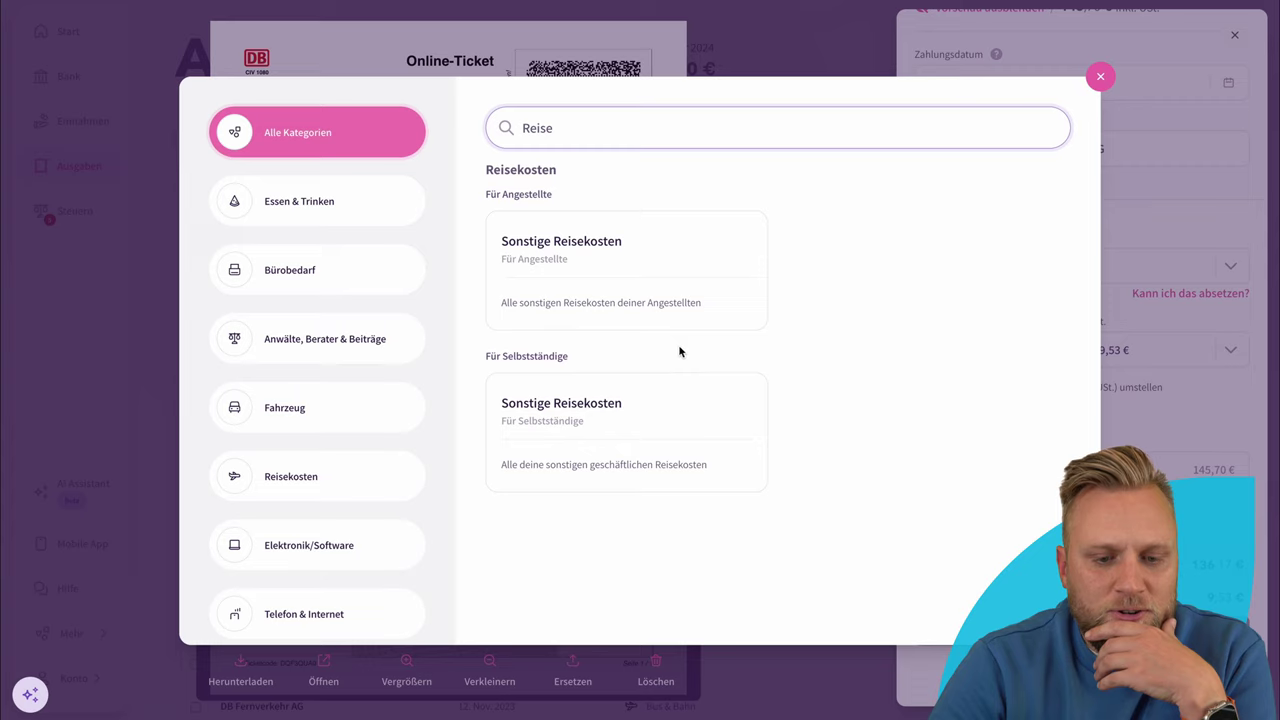
triple_click(625, 129)
text(Bahn)
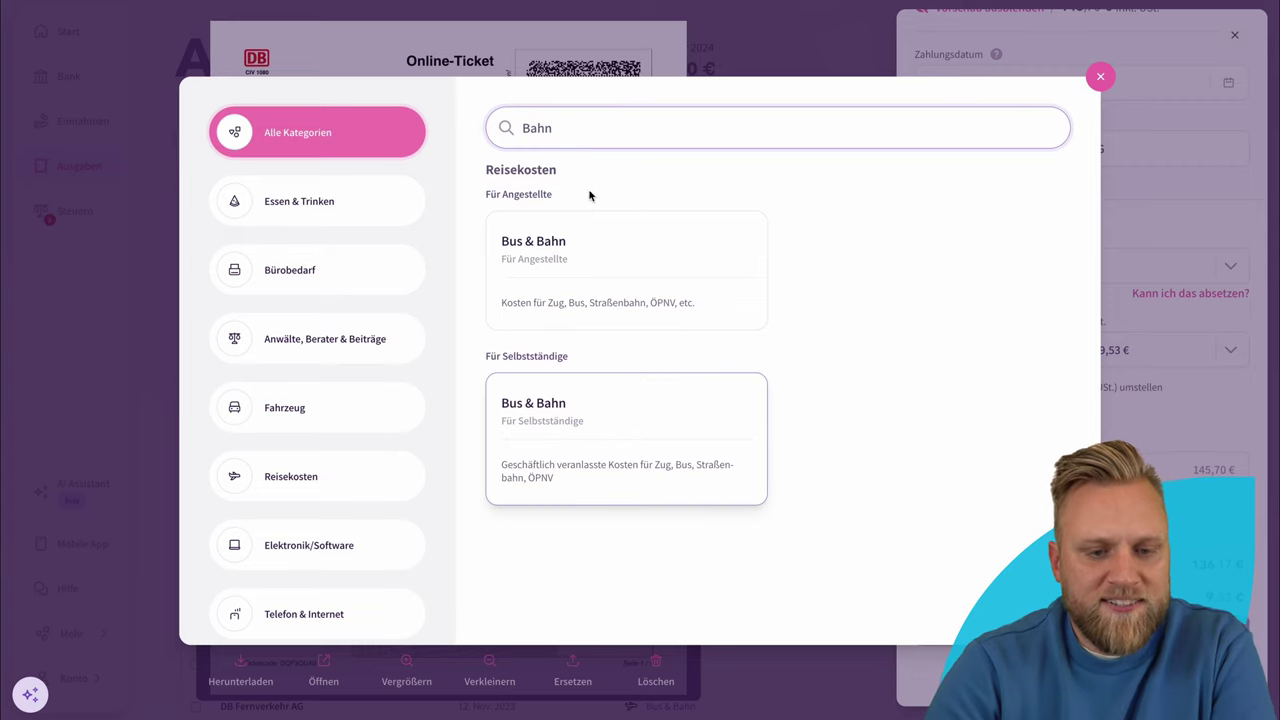
click(589, 240)
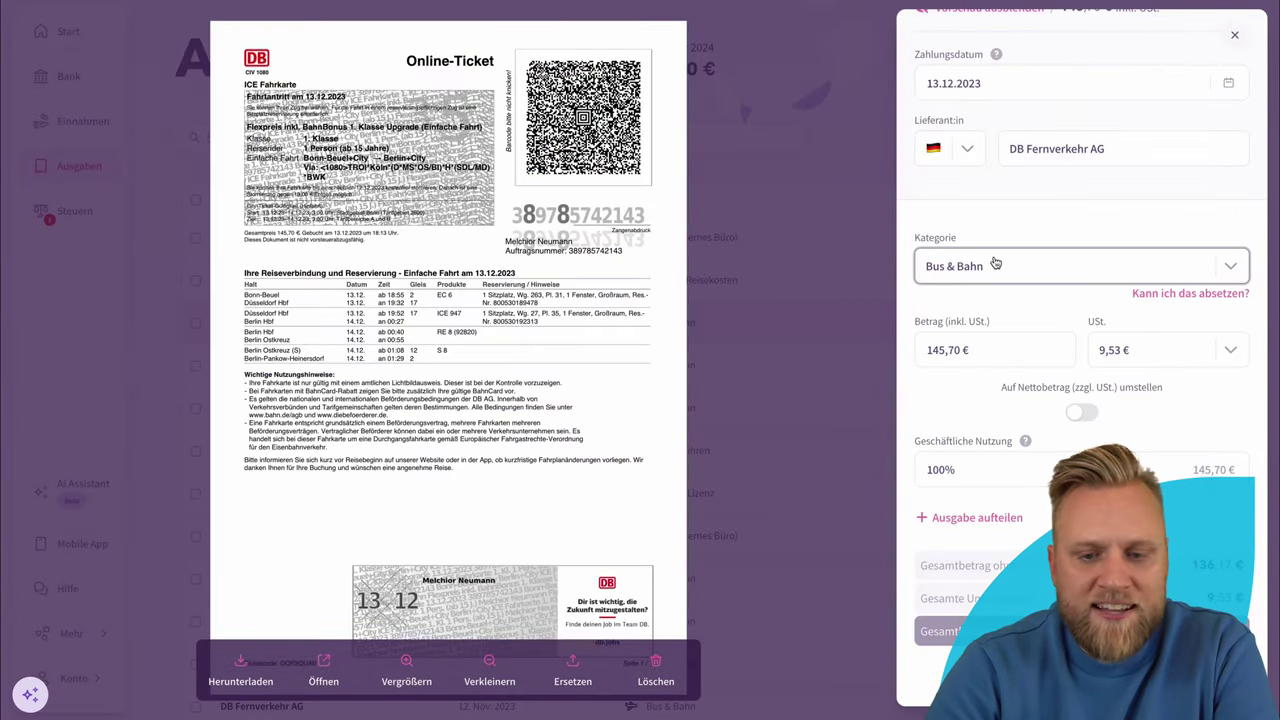
- Reopen the category selection and look through the Fahrzeug, Anwälte, Berater & Beiträge, Bürobedarf and Reisekosten groups
click(1108, 271)
click(365, 397)
click(338, 339)
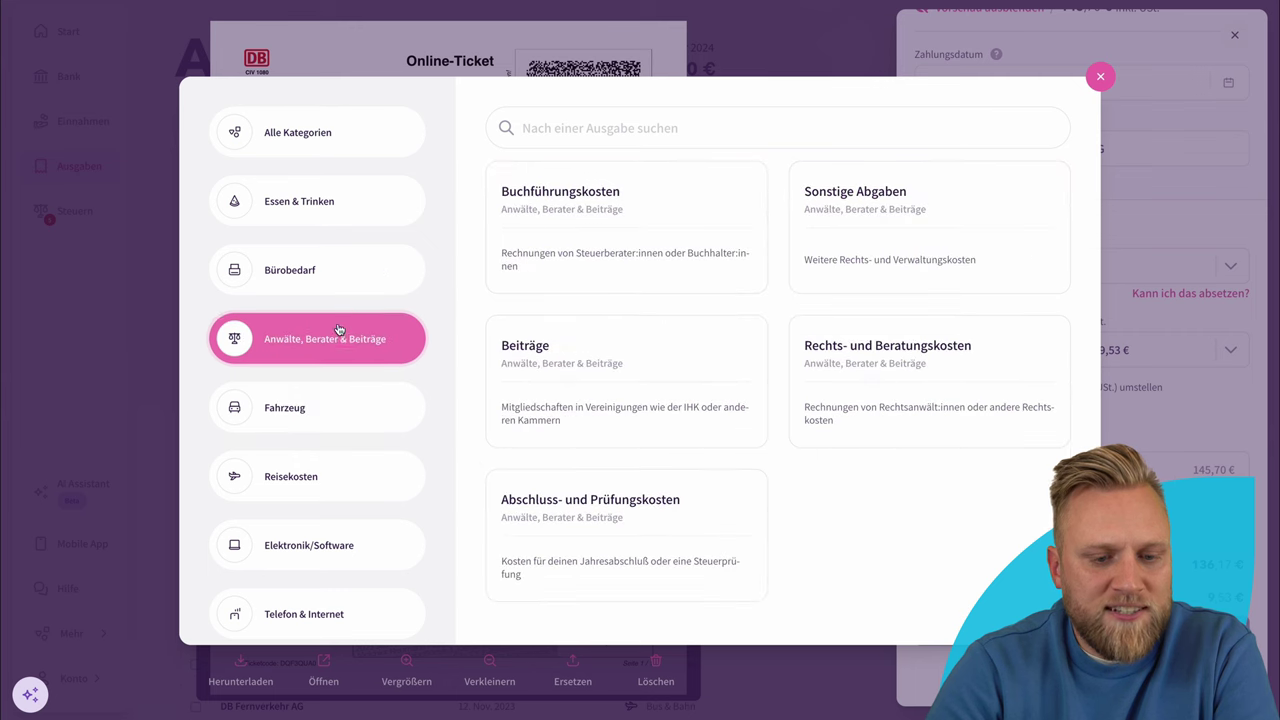
click(337, 278)
click(302, 472)
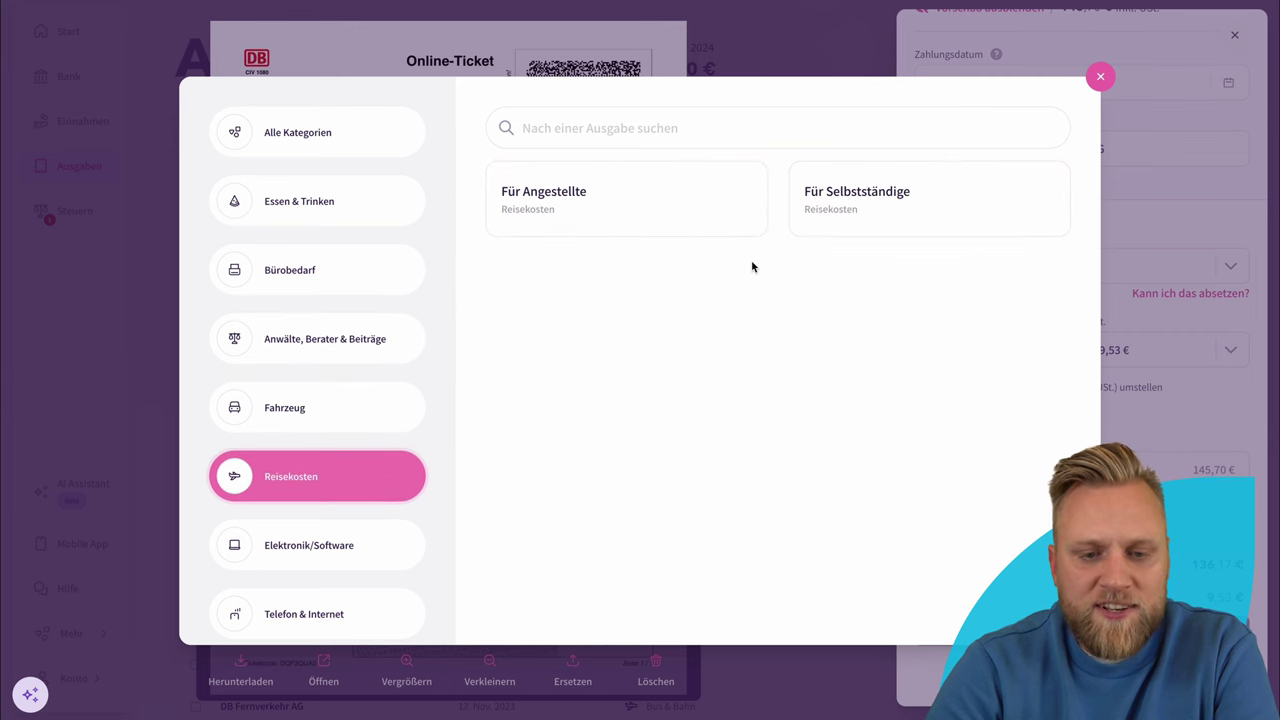
- Find the Bus & Bahn category with the search term Bahn and select the version for employees
click(731, 130)
text(Bahn)
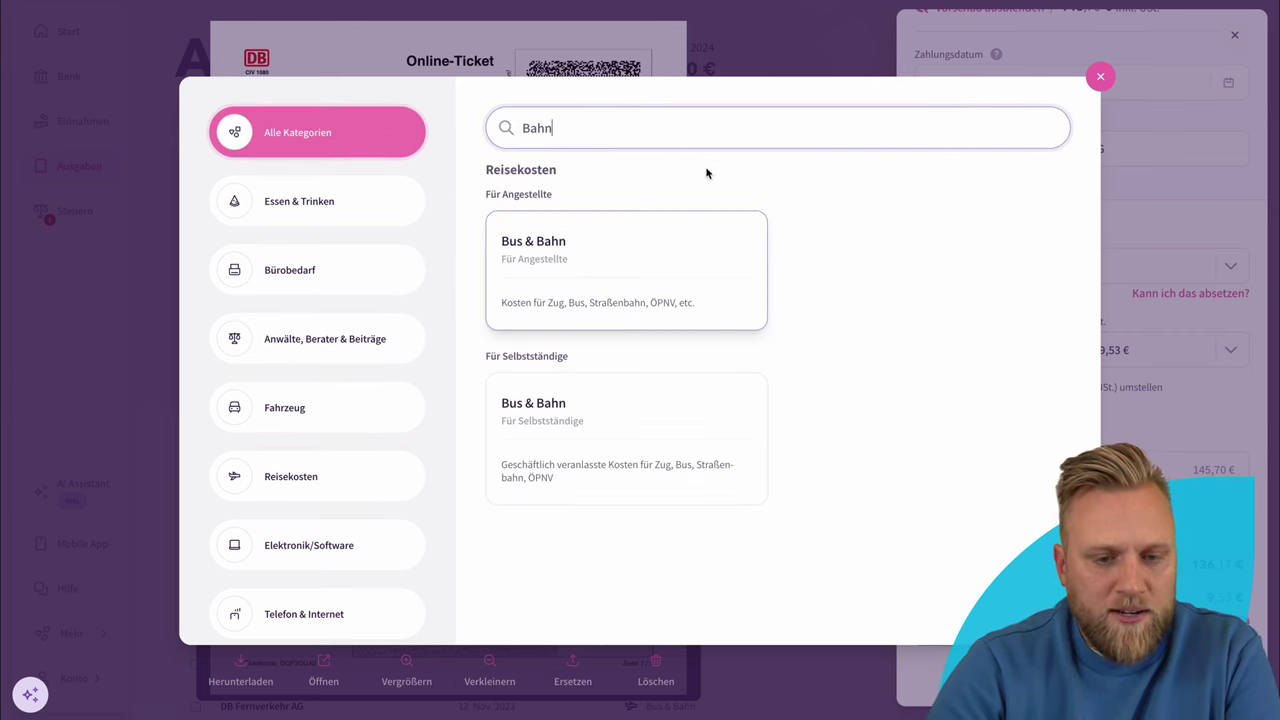
click(675, 270)
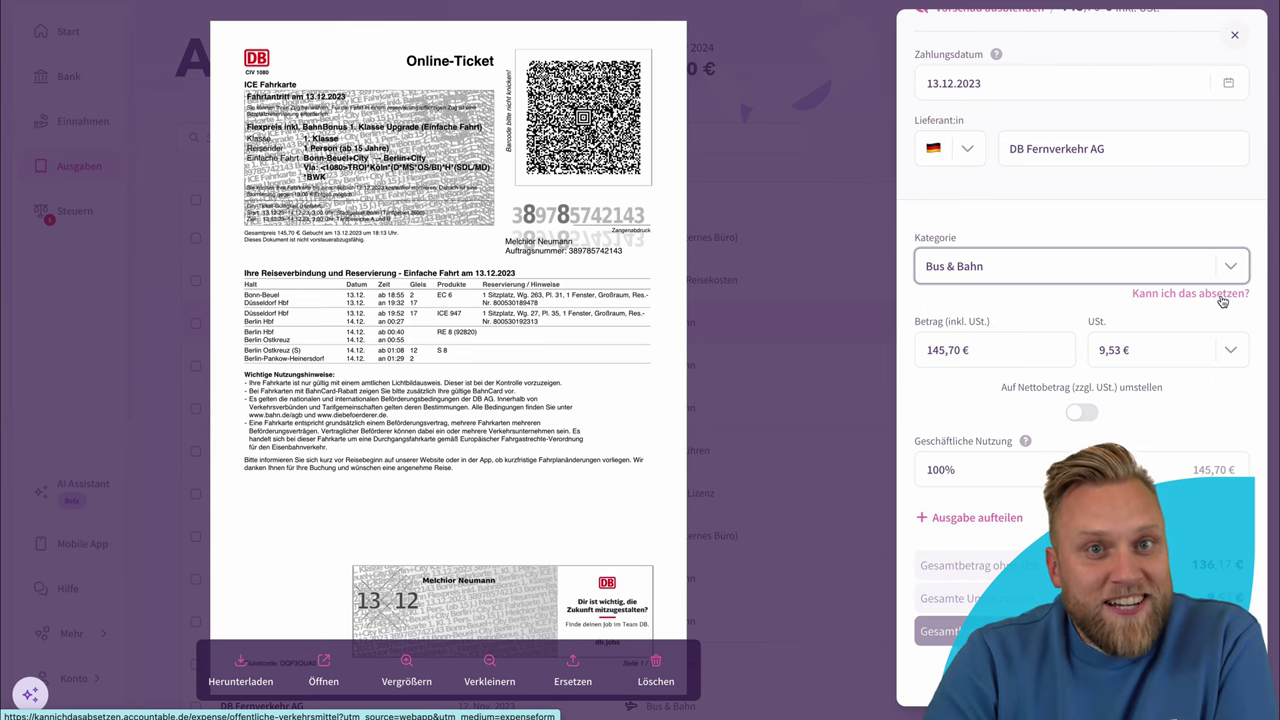
- Read the deductibility guide for Öffentliche Verkehrsmittel and answer Ja to both recommending and deducting this expense
click(1221, 300)
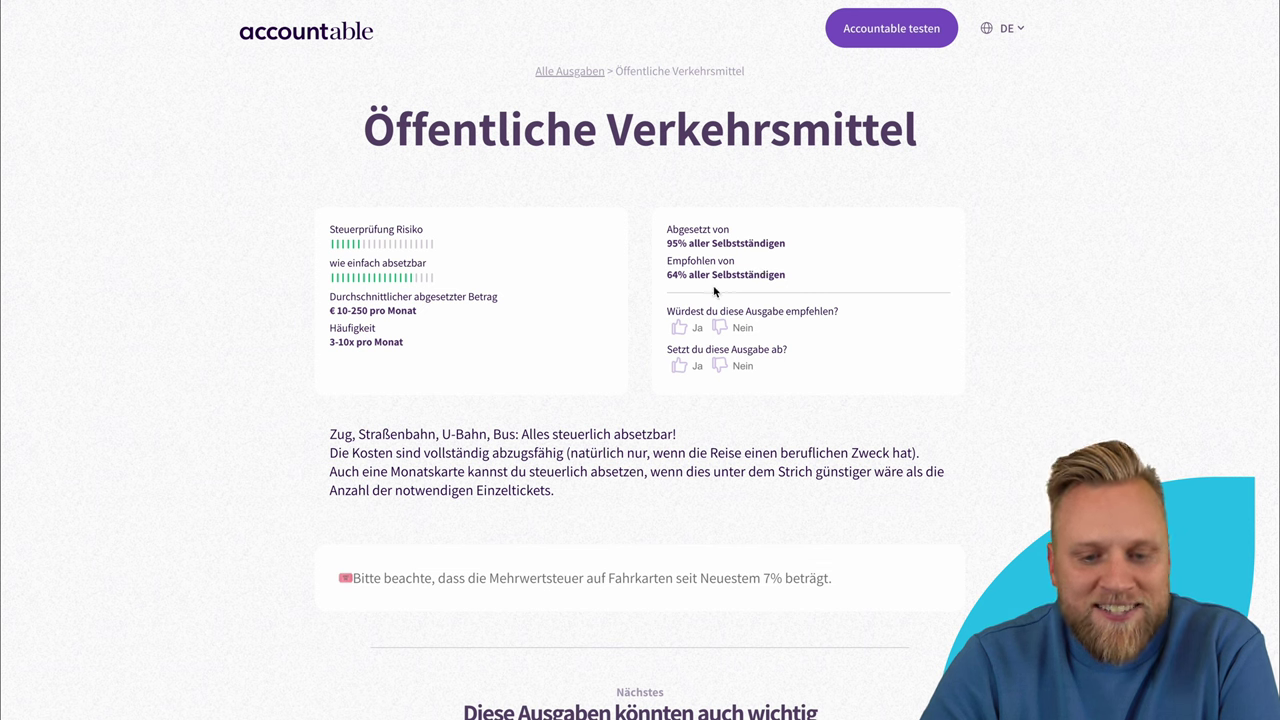
click(680, 327)
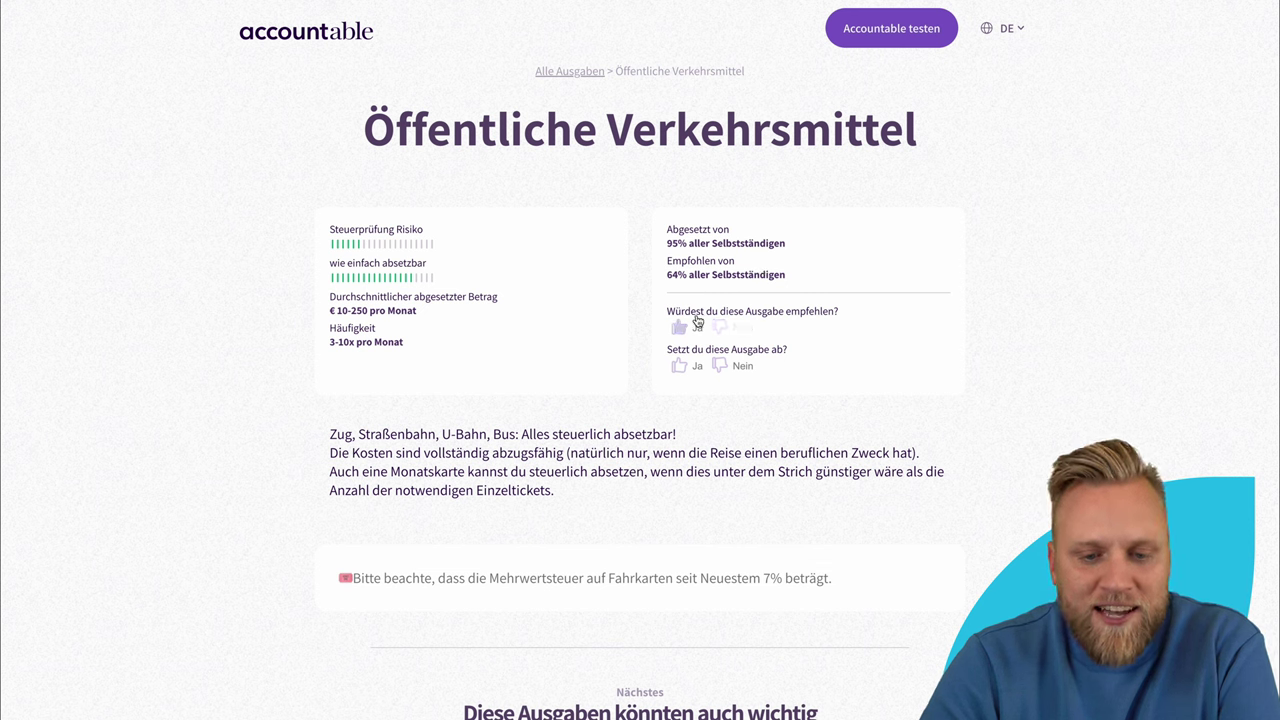
click(685, 367)
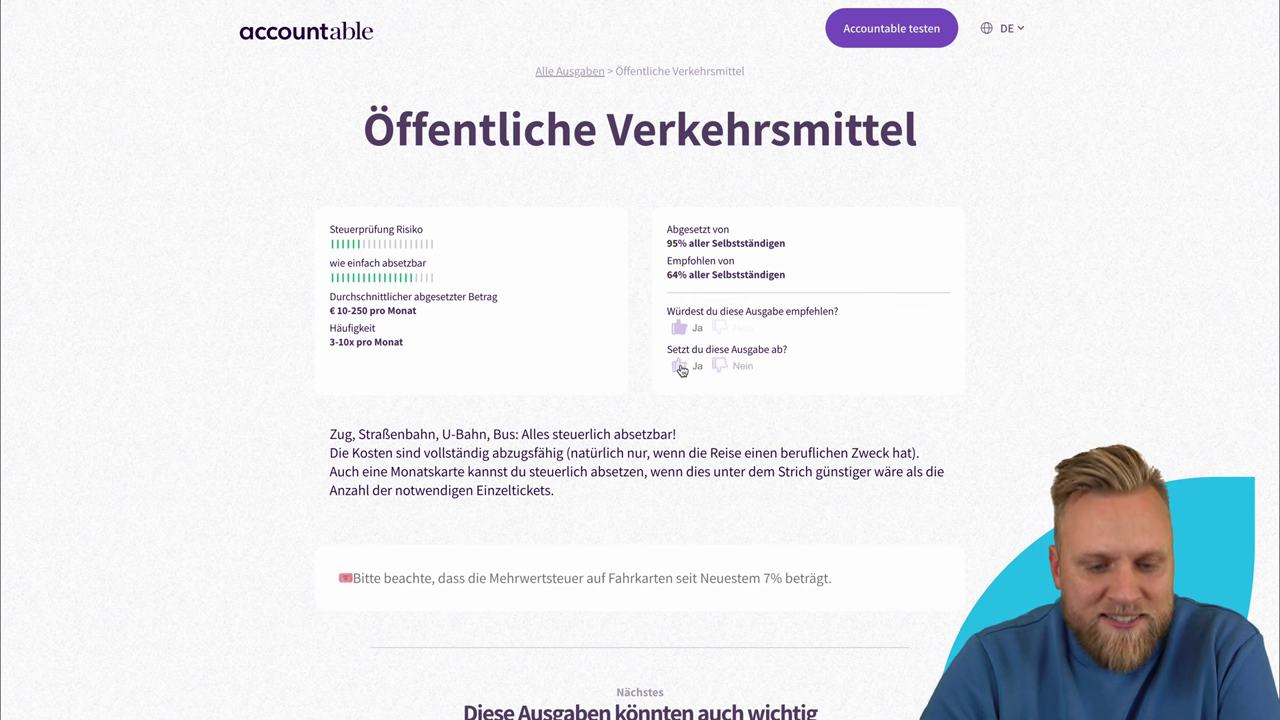
scroll(680, 400, down, 2)
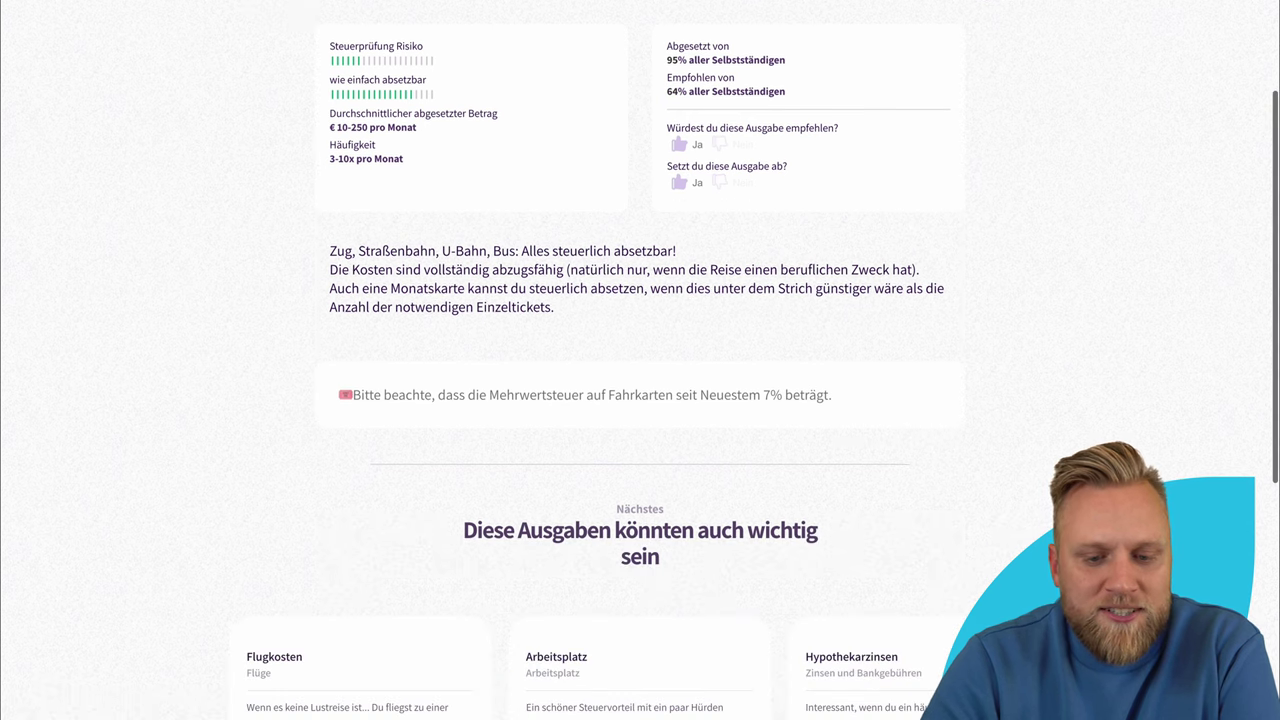
scroll(634, 435, up, 2)
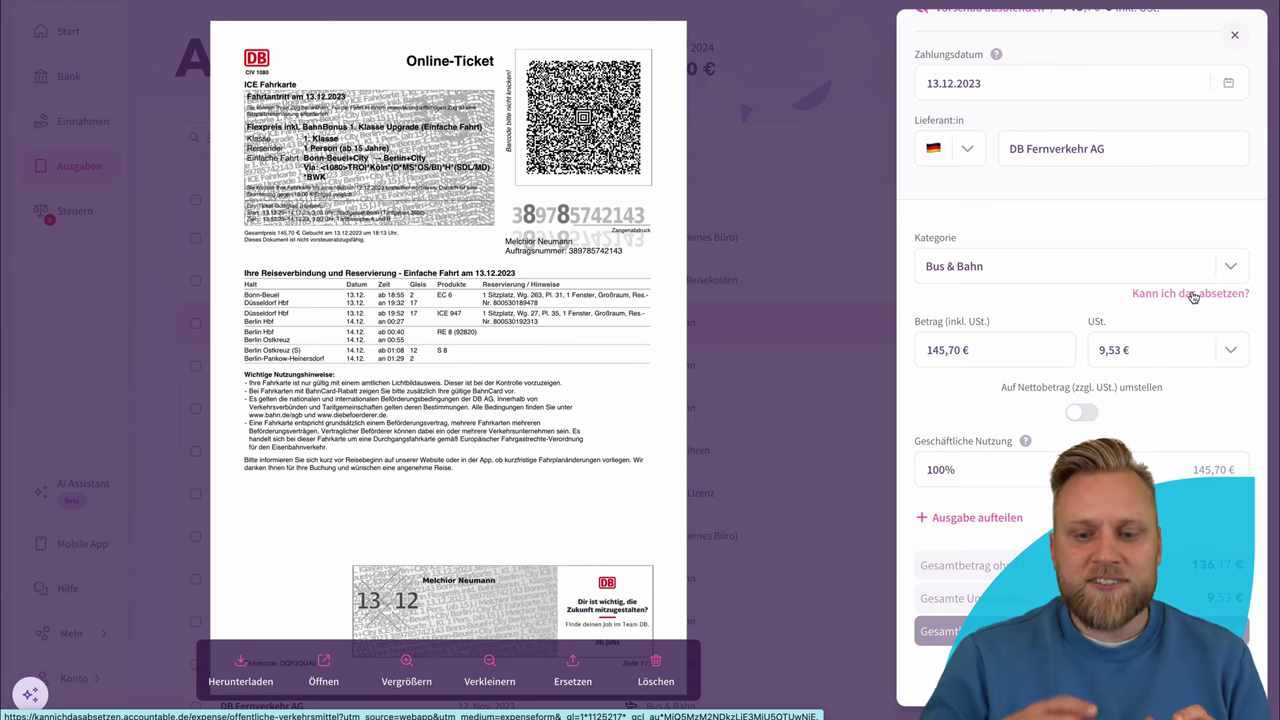
- Review the VAT rates offered for the train ticket expense and select 7%
scroll(1192, 297, down, 3)
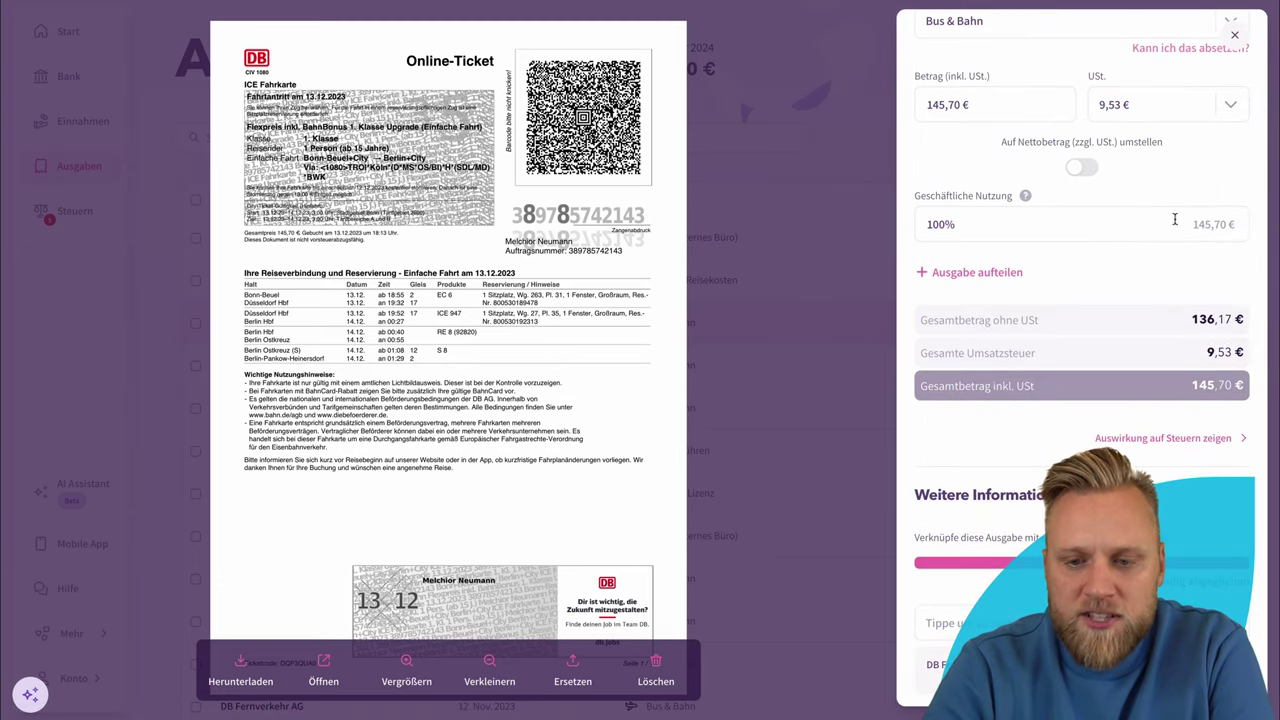
click(1208, 106)
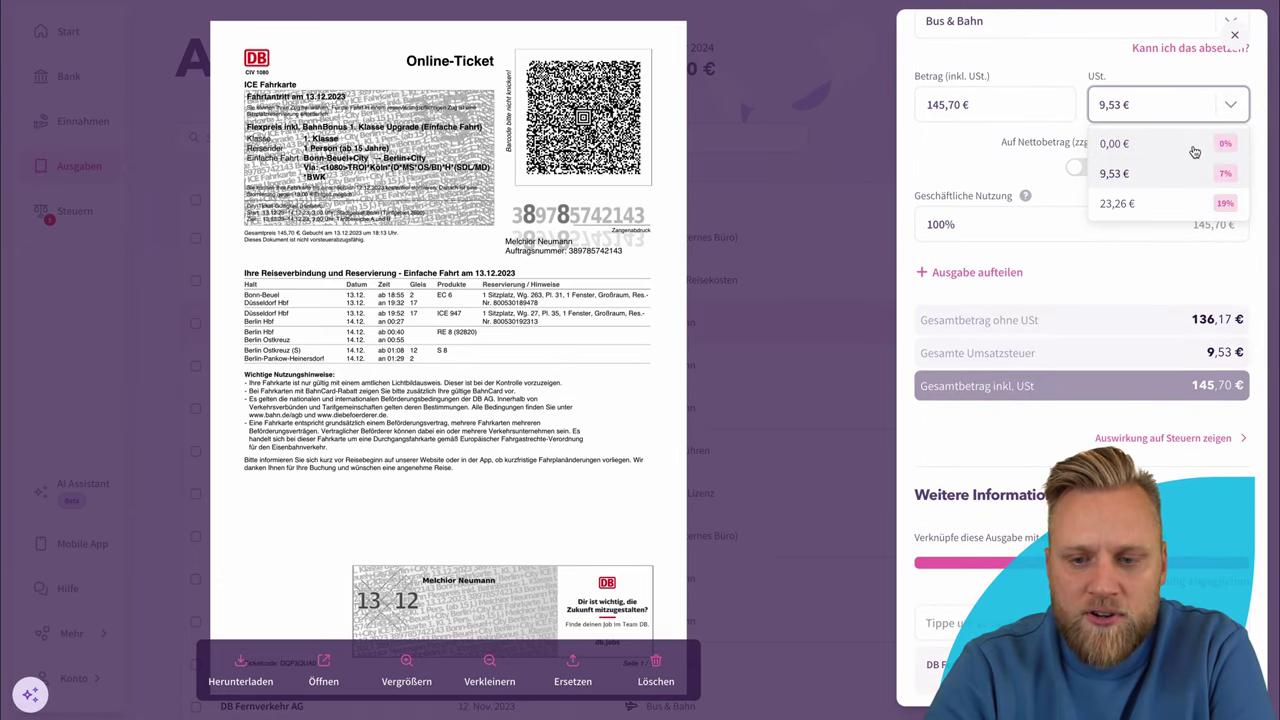
click(1148, 176)
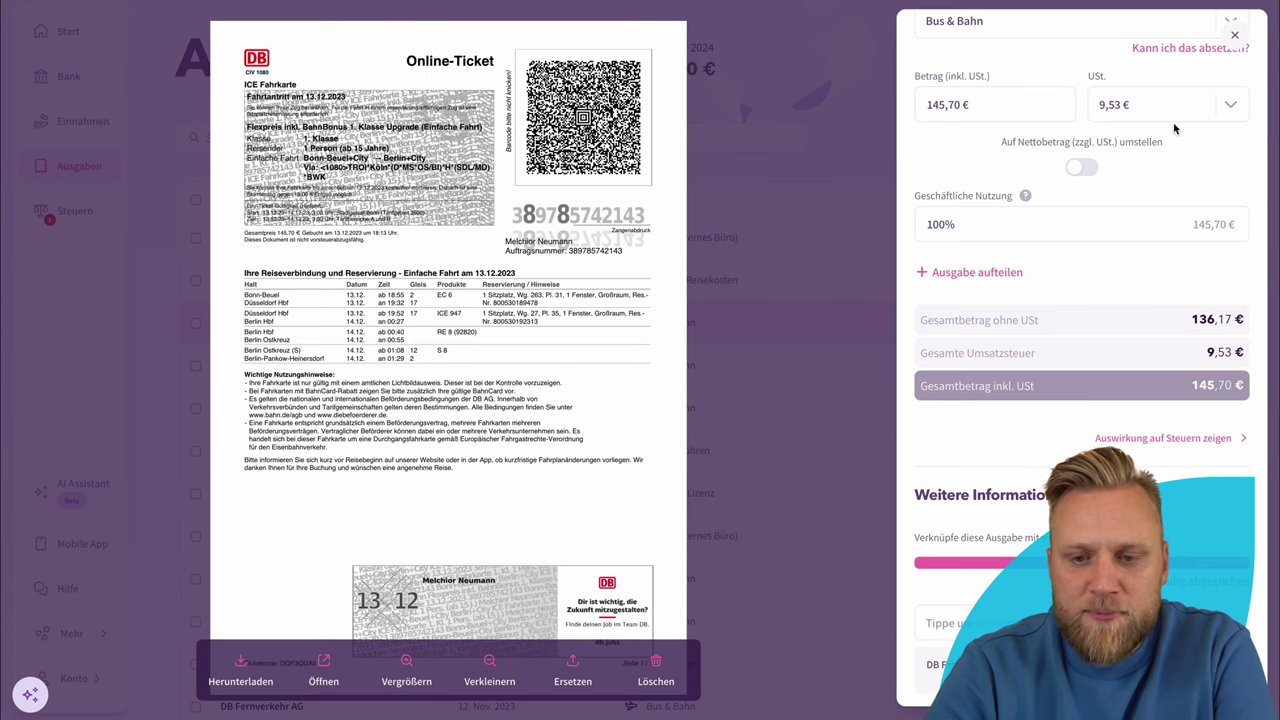
- Review the expense's totals and linked bank payment, select Dezember 2023 as its VAT return period, and close the expense
scroll(1176, 146, down, 2)
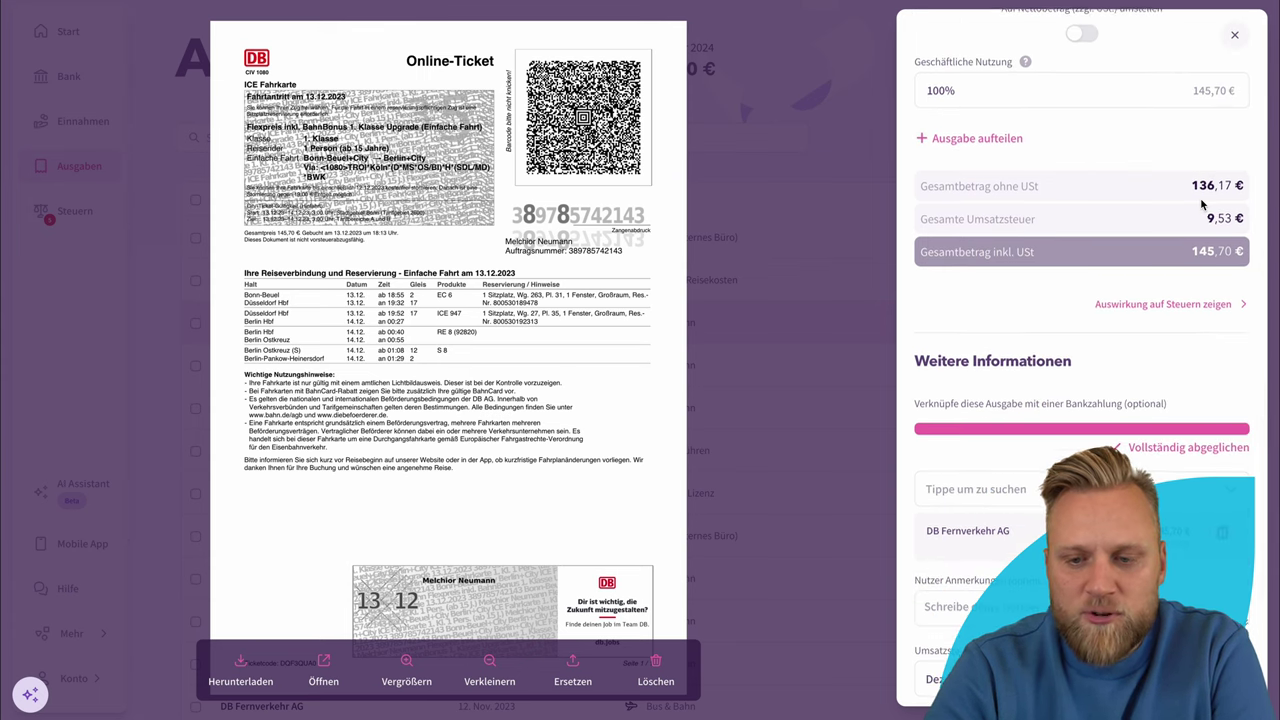
scroll(1195, 185, down, 1)
scroll(1181, 163, down, 3)
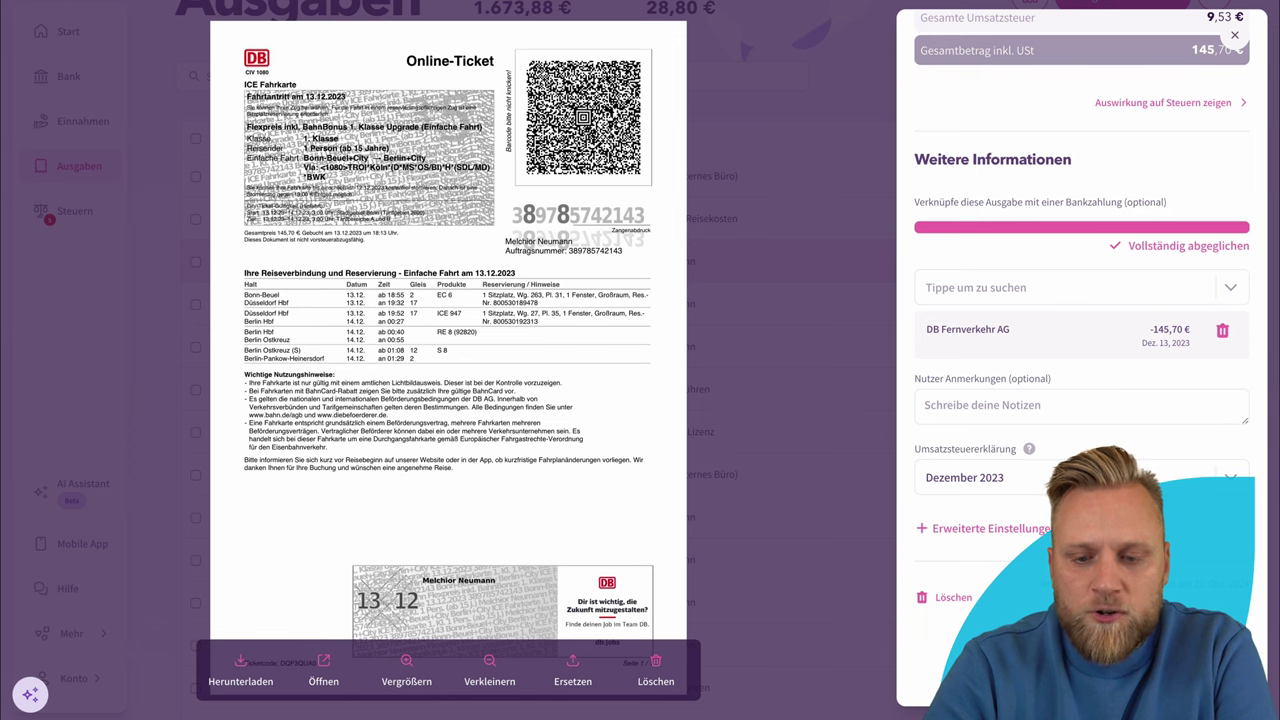
click(1085, 477)
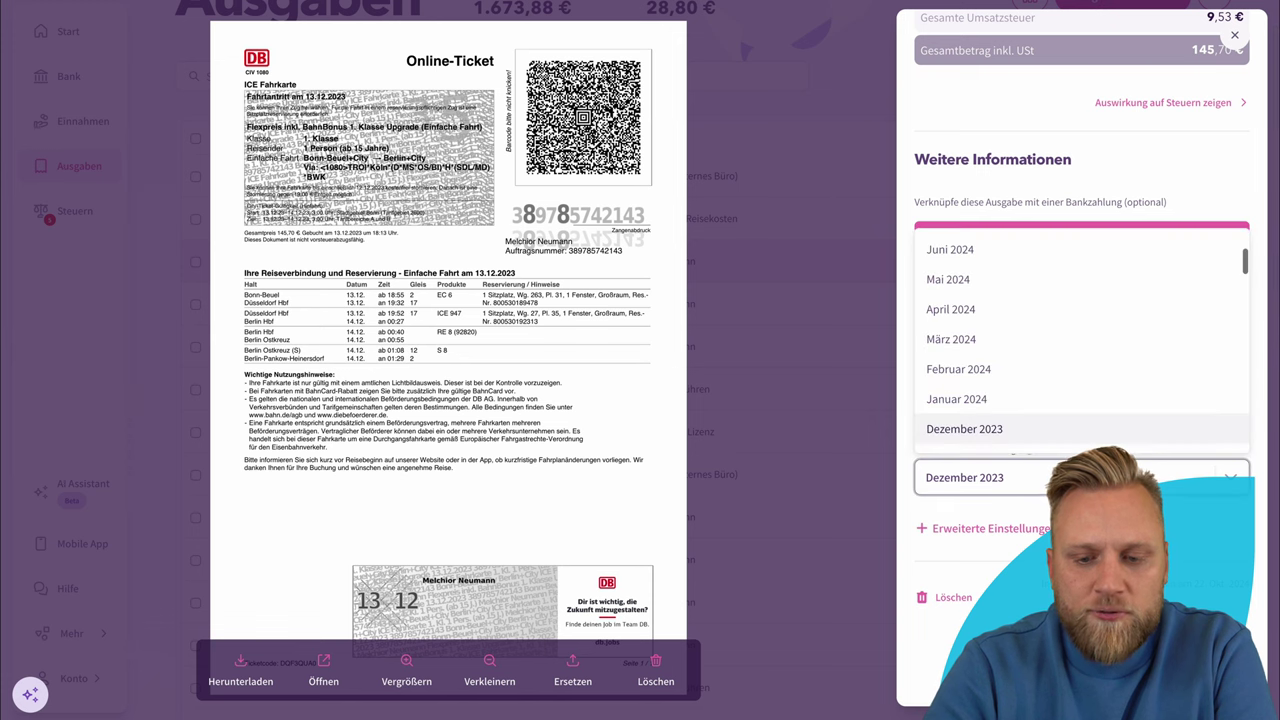
click(1083, 433)
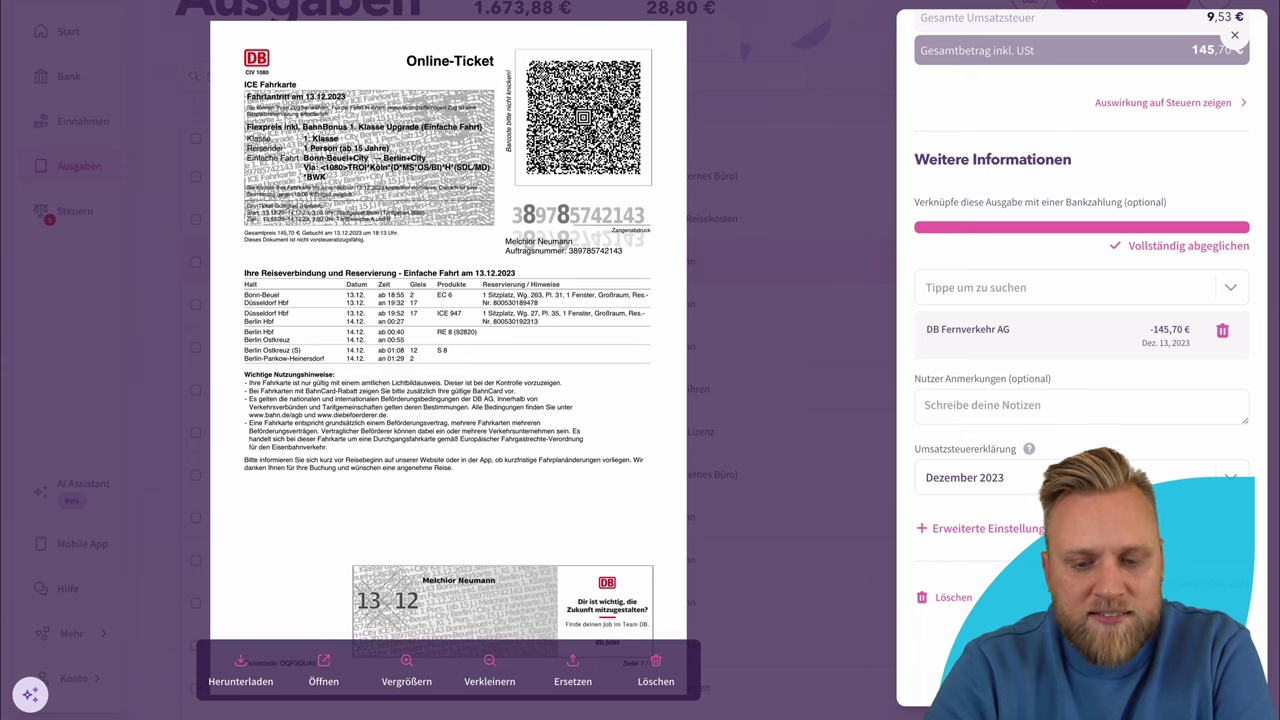
click(870, 395)
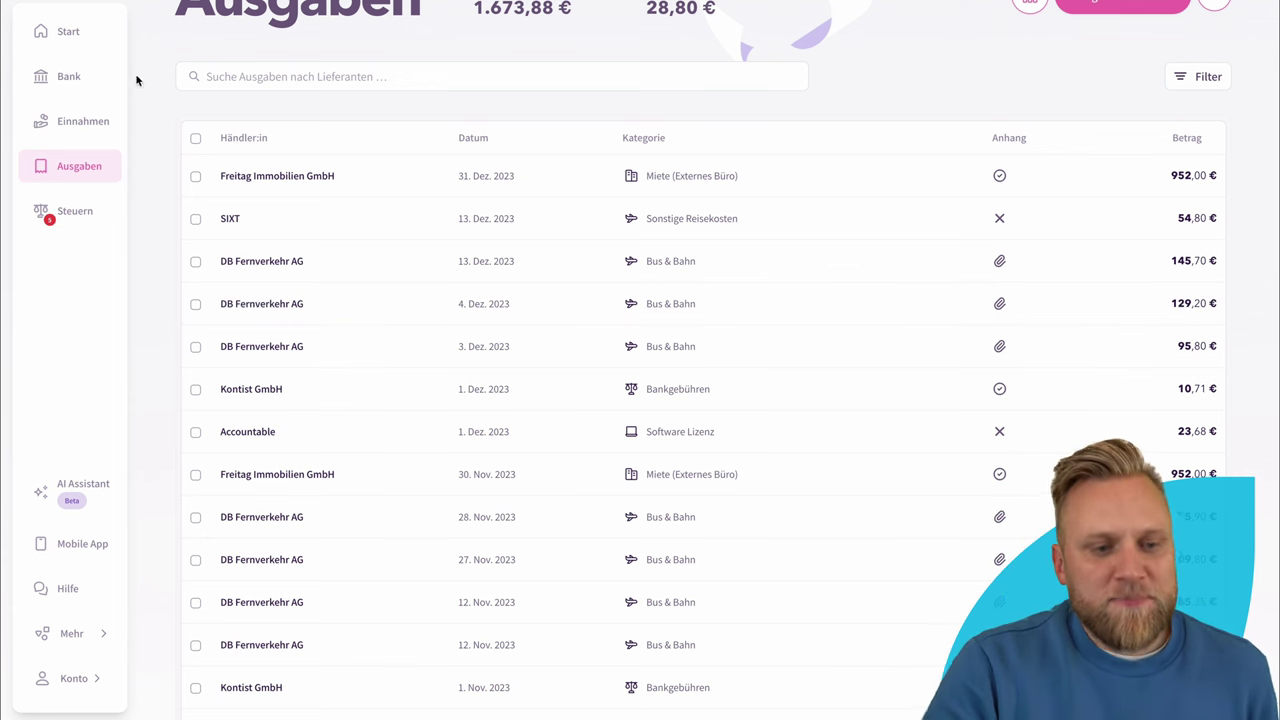
- In the Bank area, start adding an external bank account, search the banks for Kontist, and close the dialog
click(99, 84)
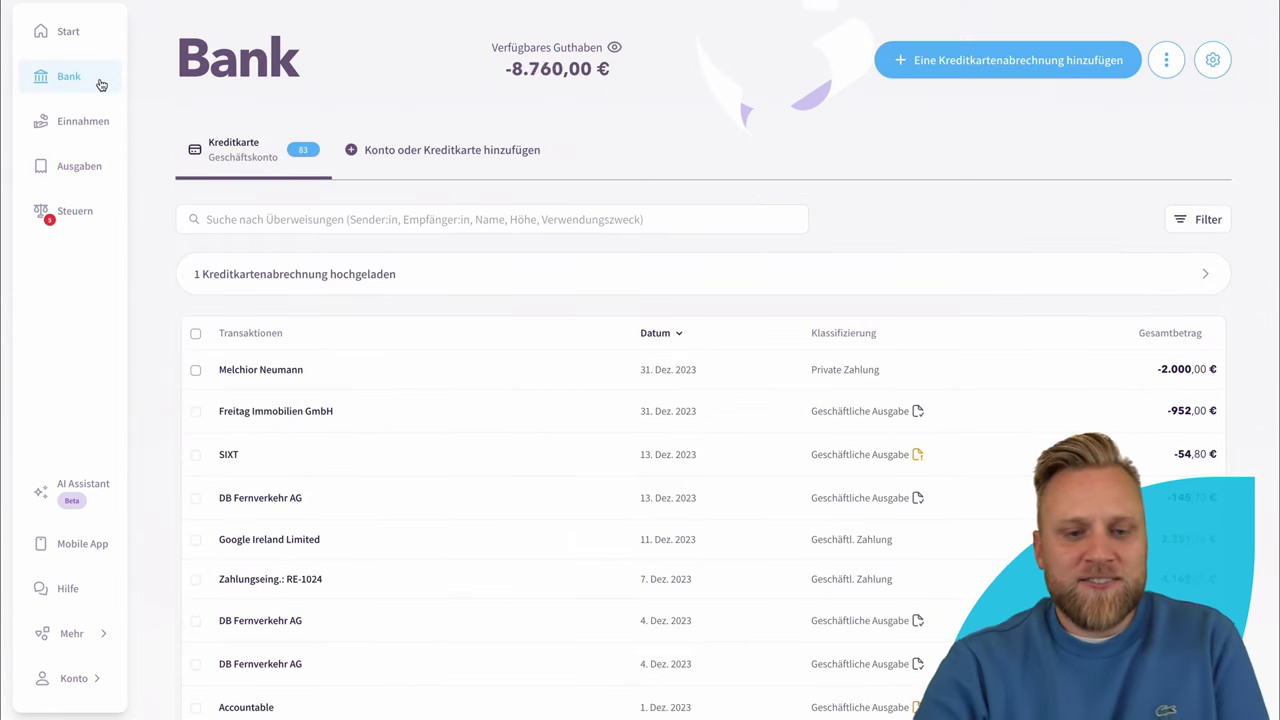
click(414, 148)
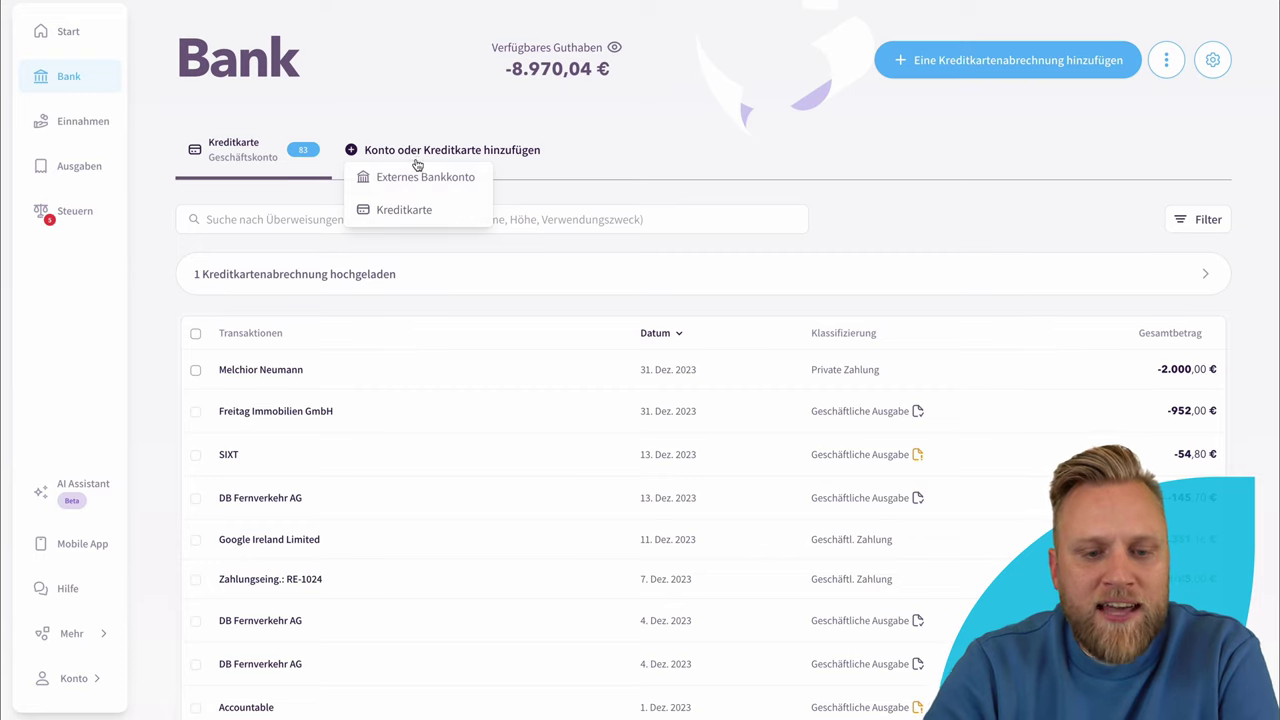
click(418, 172)
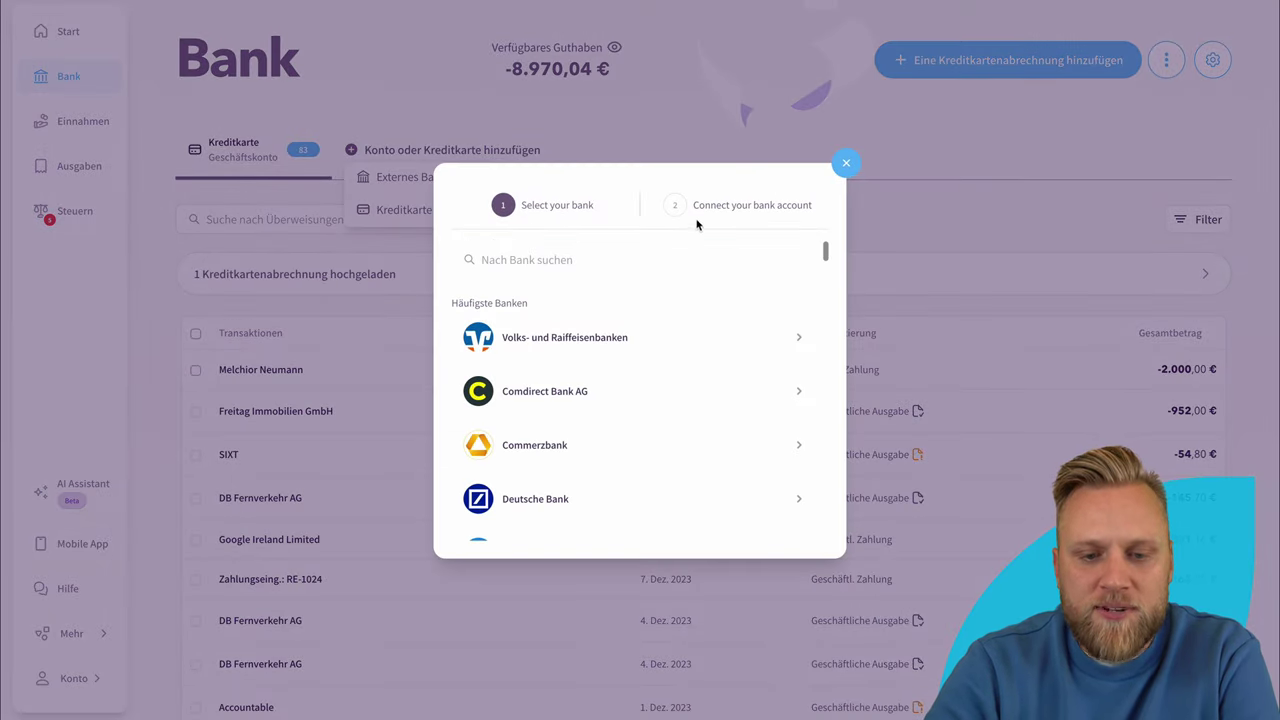
click(605, 254)
text(Kontist)
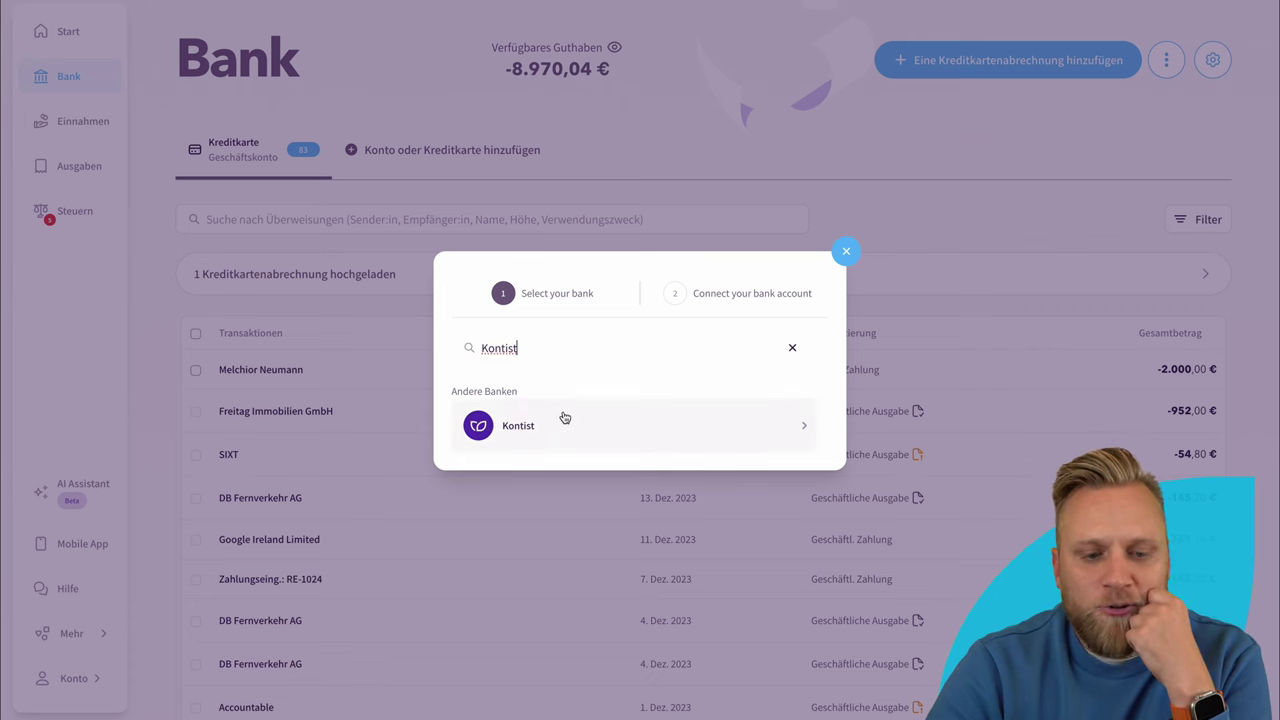
click(843, 252)
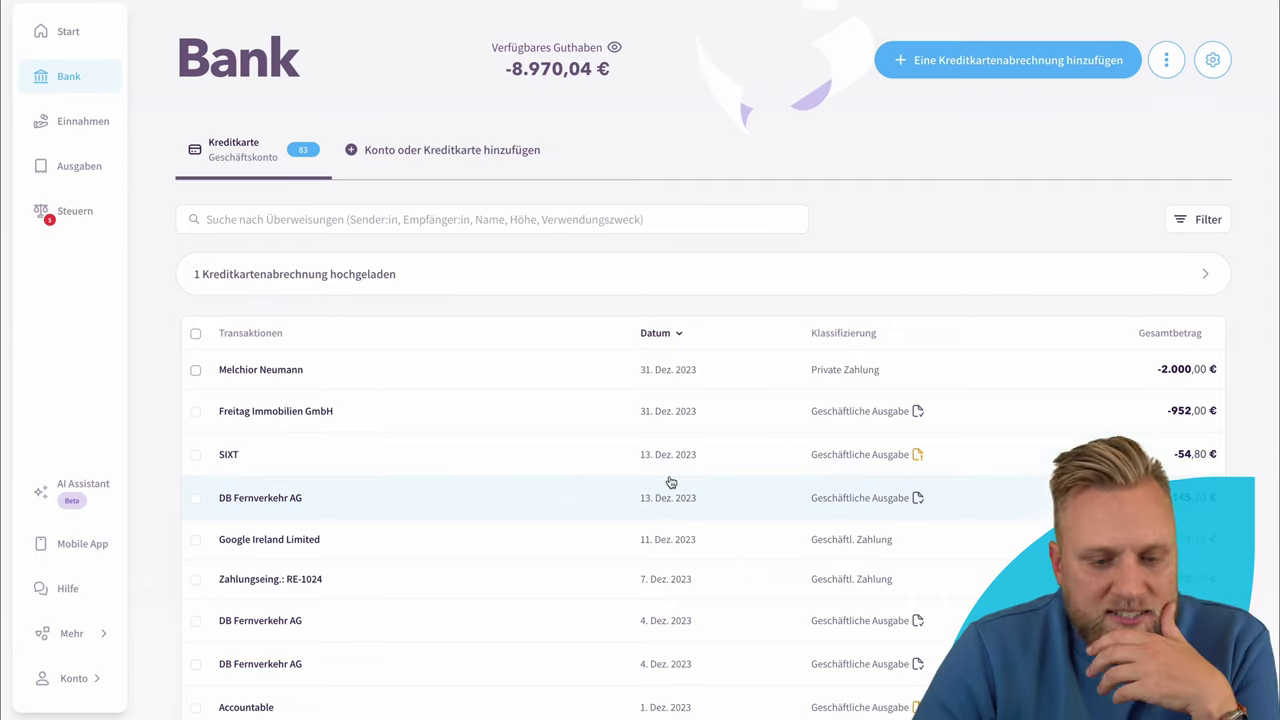
- Inspect the classification and matched invoice of the incoming 4.165,00 € payment of 7 Dez. 2023, and close its details
scroll(670, 482, down, 3)
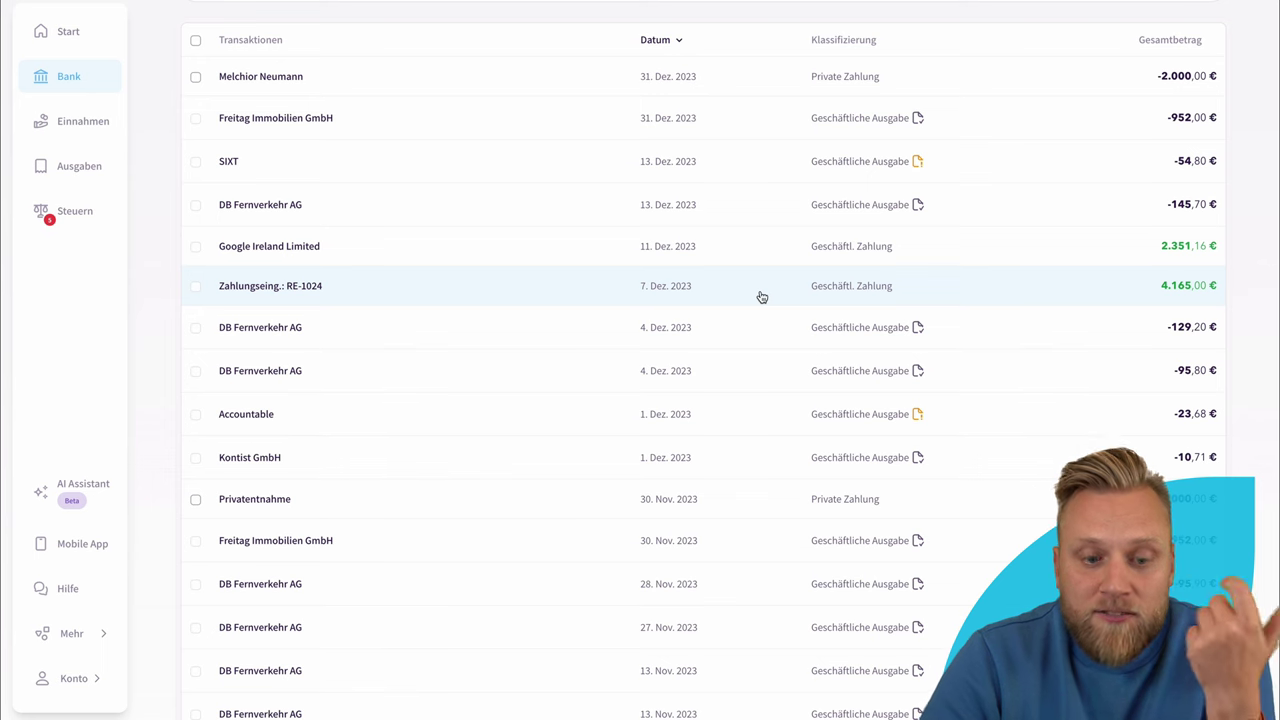
click(440, 290)
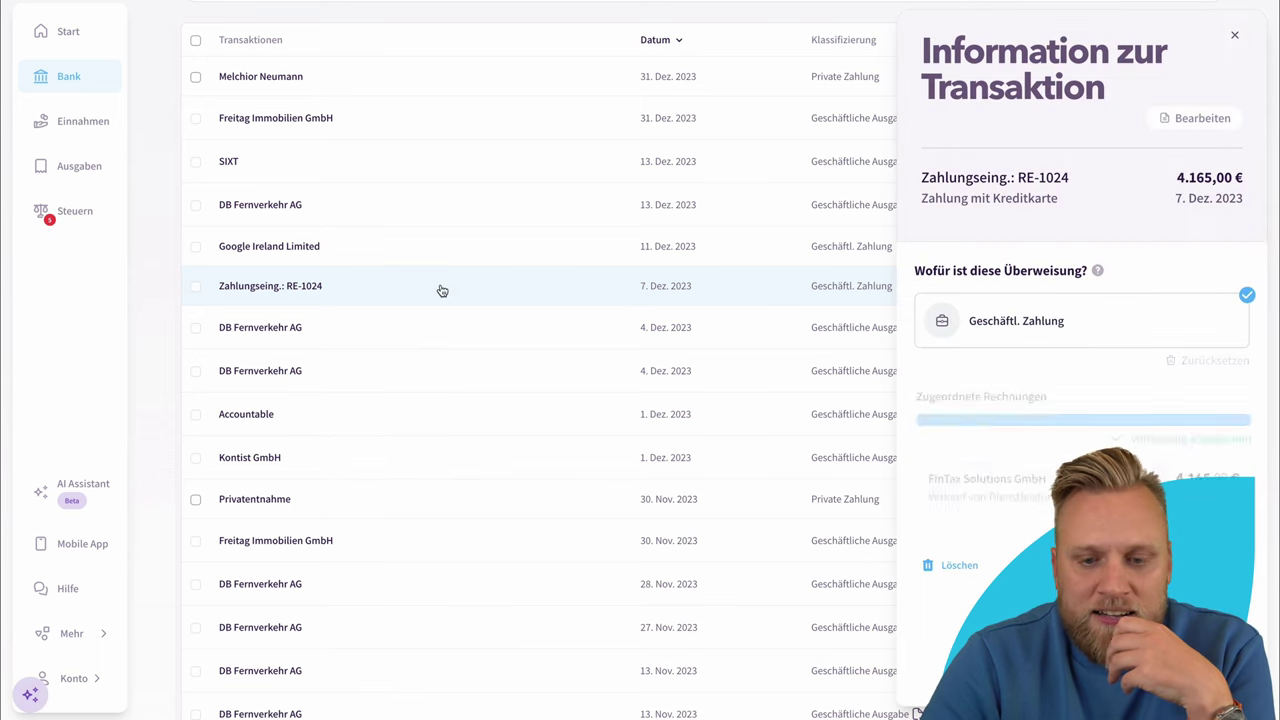
scroll(1090, 313, down, 1)
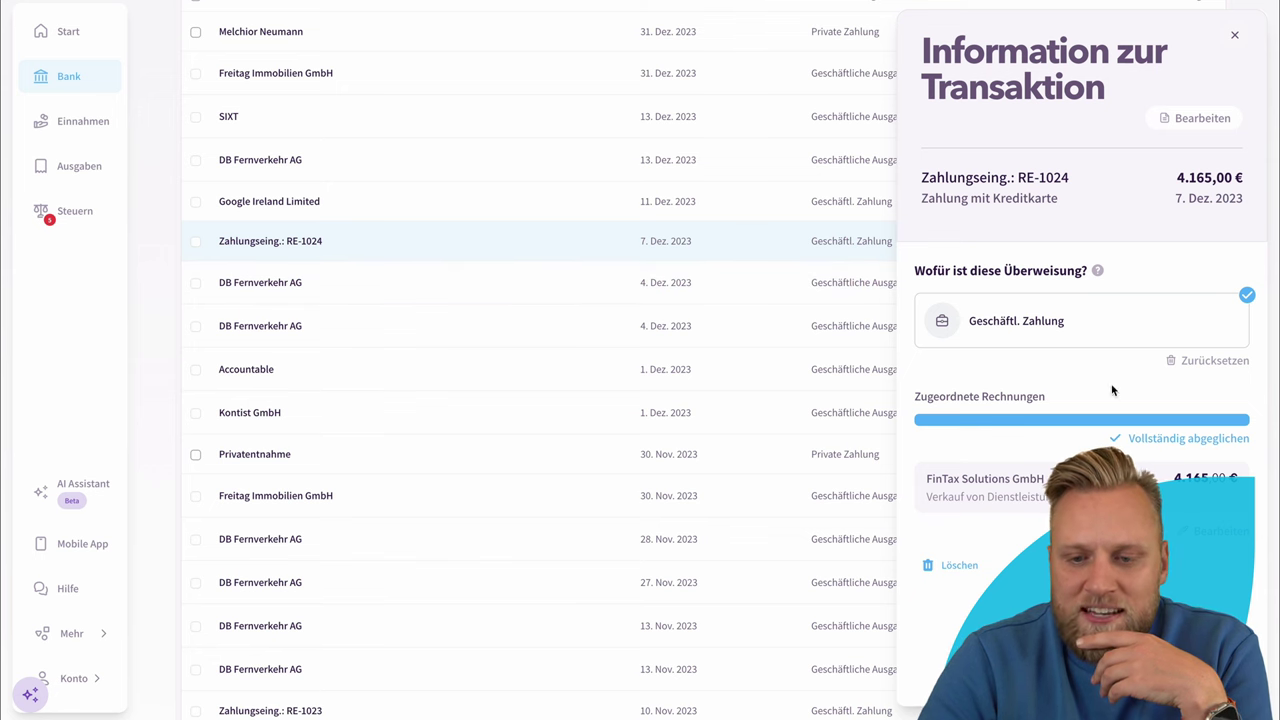
click(1234, 35)
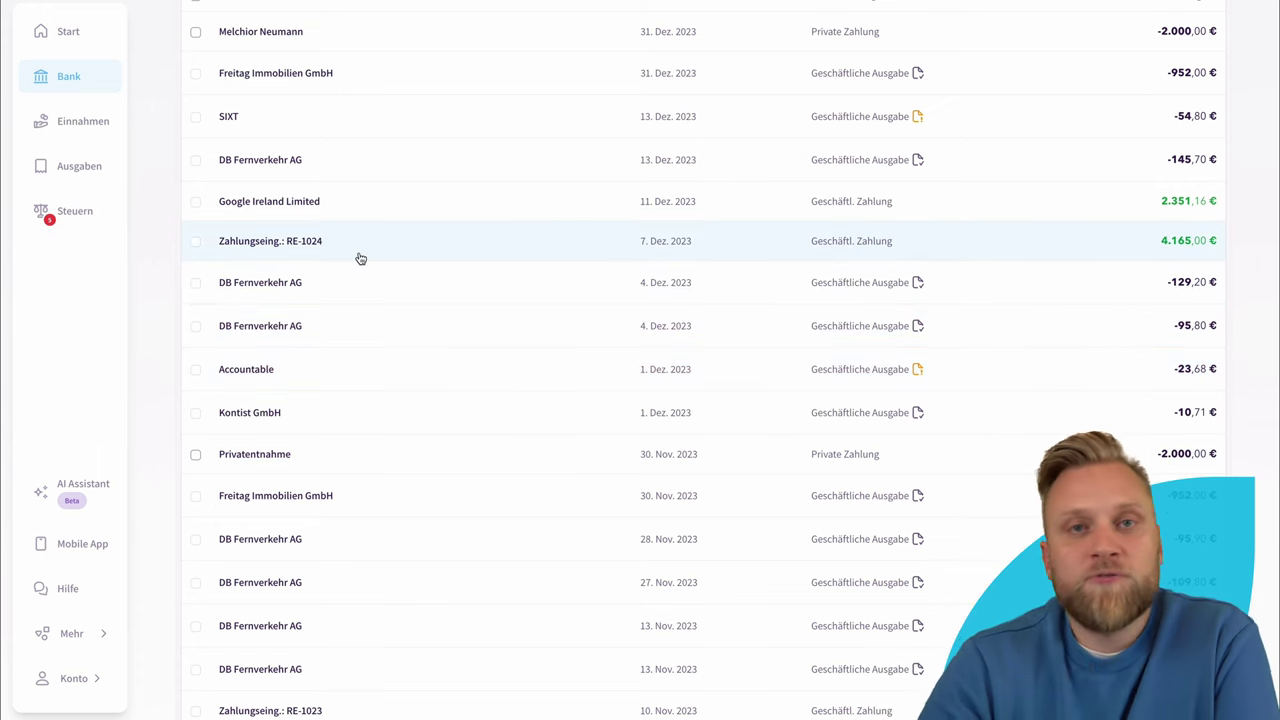
- Show the 2023 tax obligations in the Steuern area
click(75, 212)
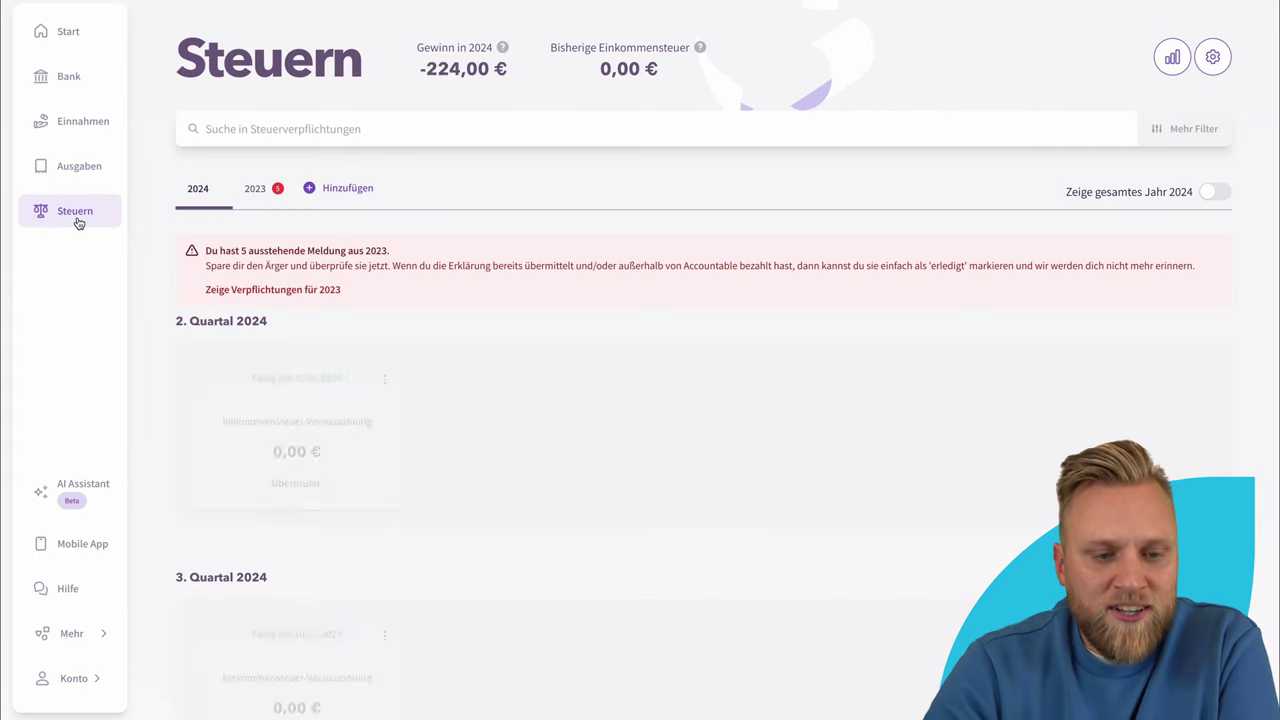
click(256, 189)
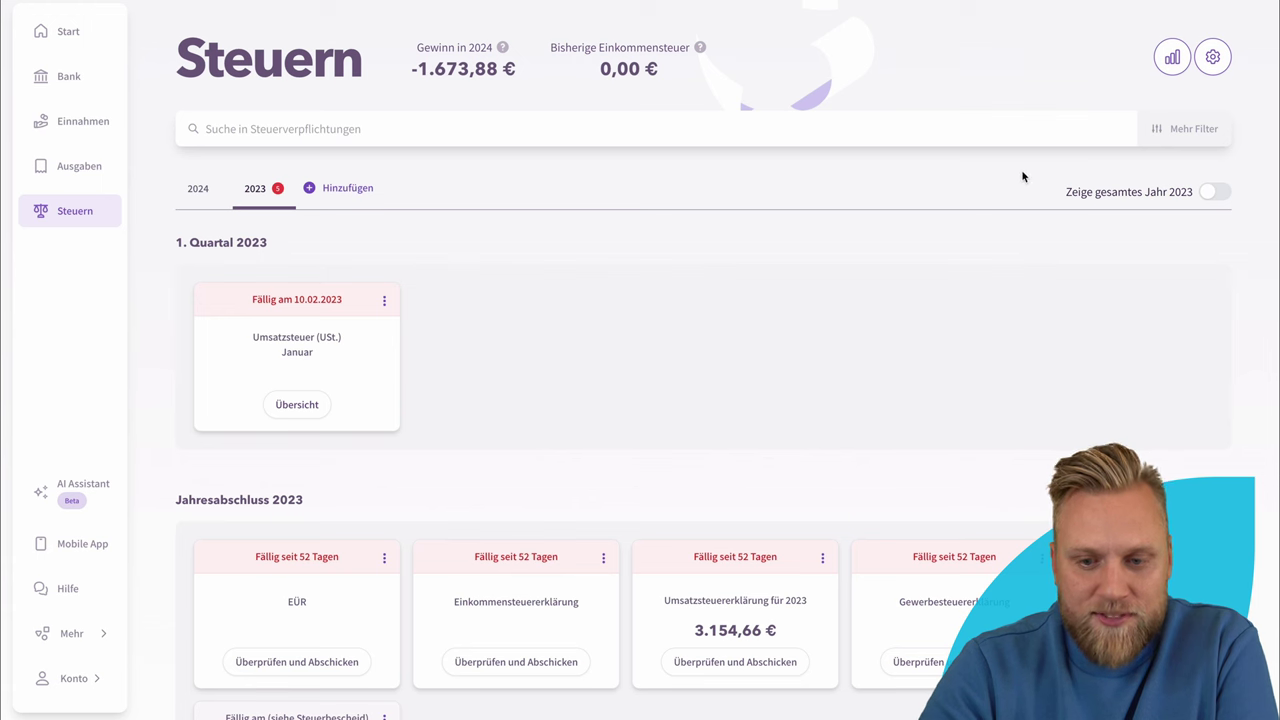
- Examine all 2023 tax obligations for the entire year, then restrict the list to the outstanding ones and review them
click(1214, 194)
scroll(810, 381, down, 15)
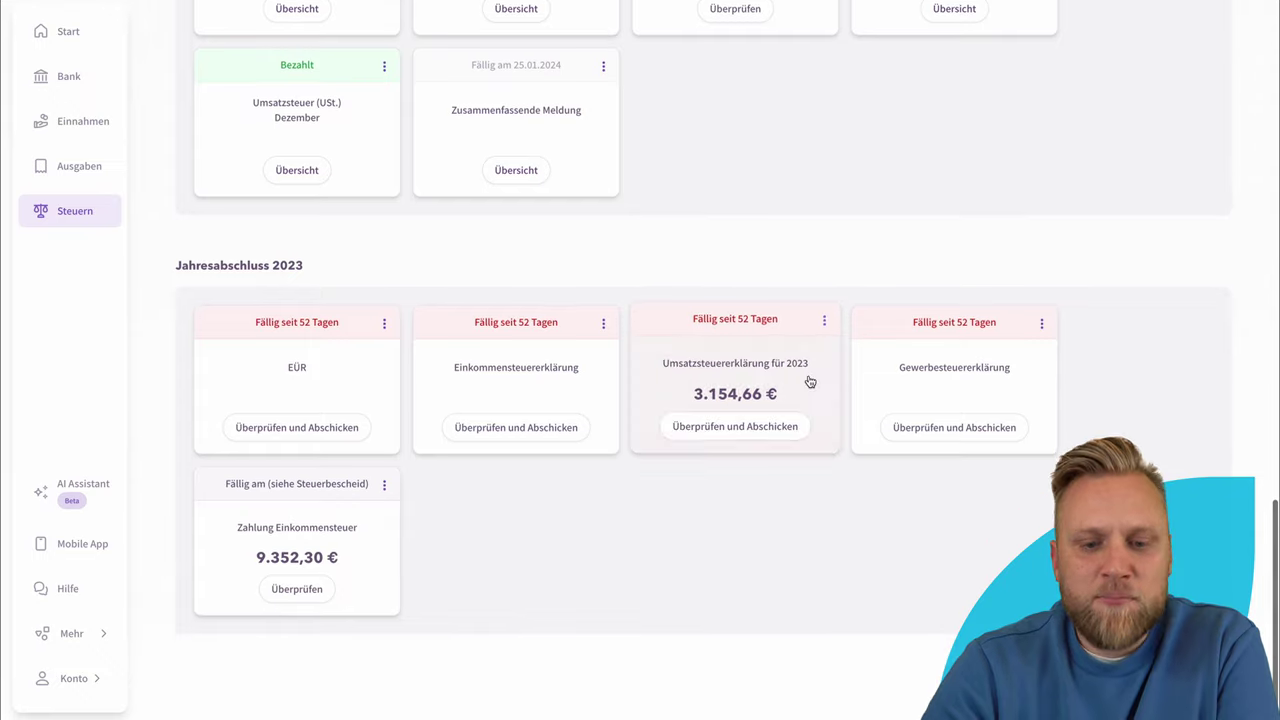
scroll(810, 381, up, 15)
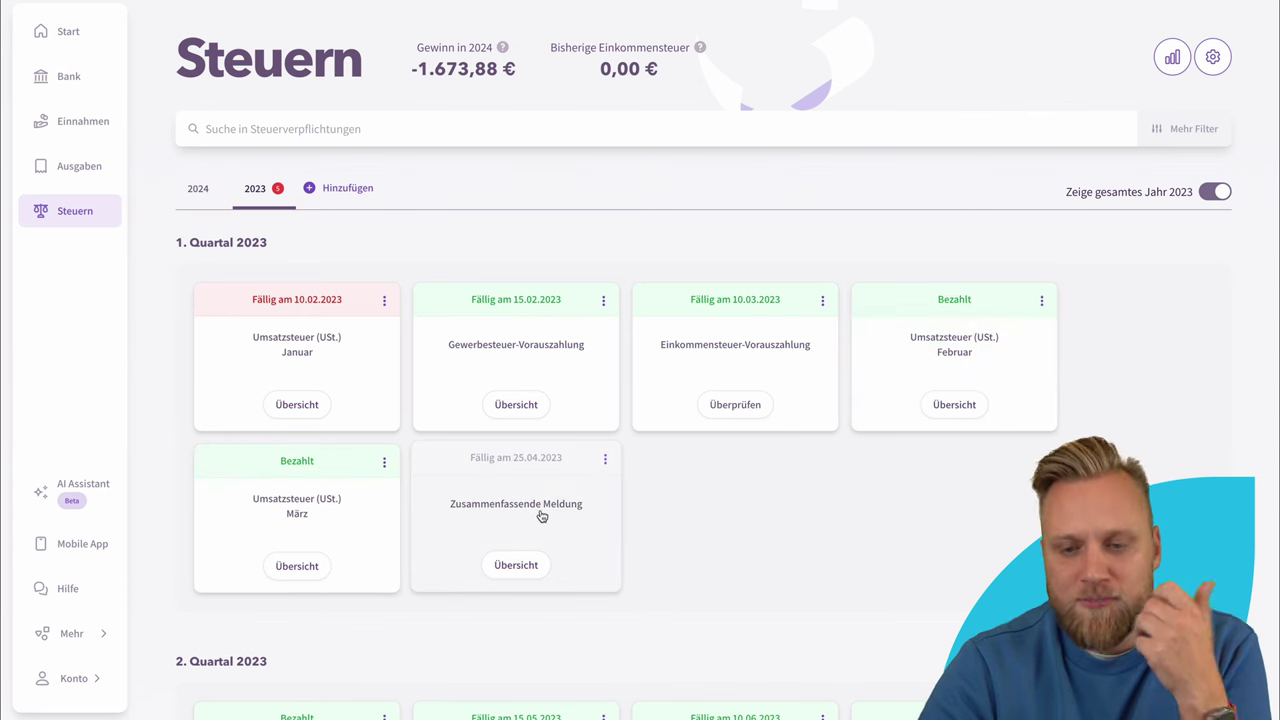
click(1212, 191)
scroll(913, 381, down, 2)
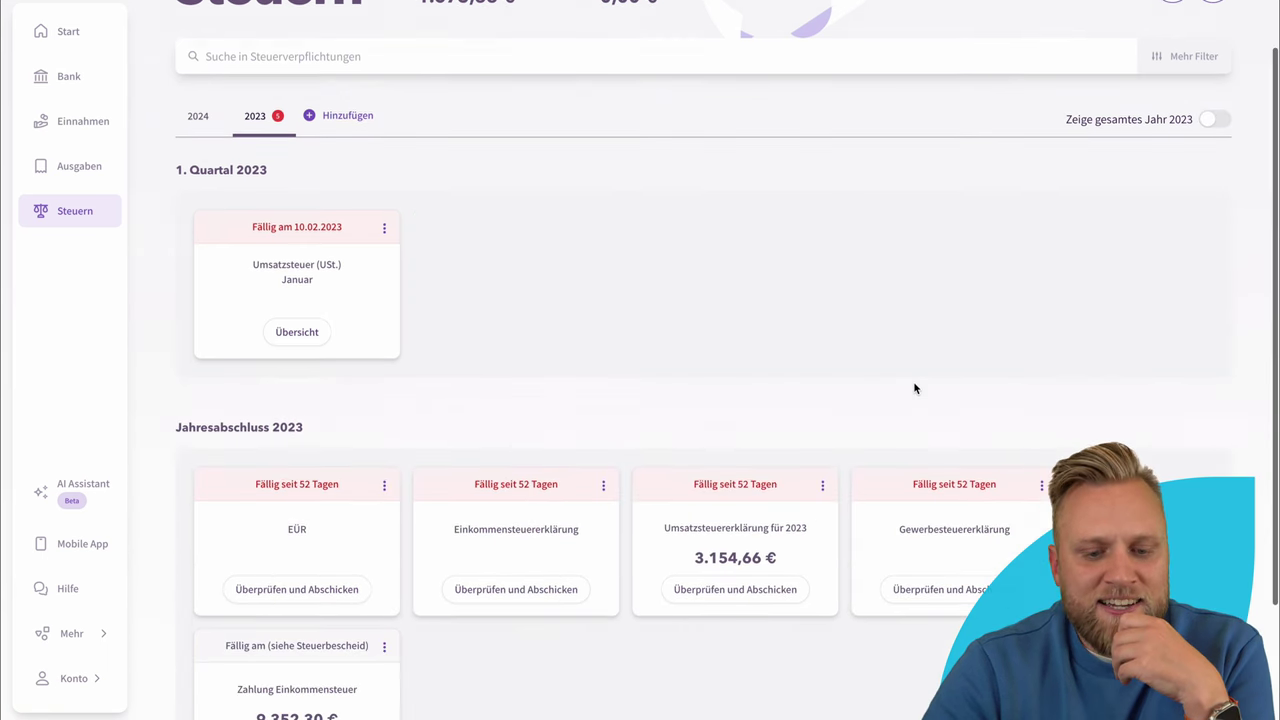
scroll(913, 388, up, 3)
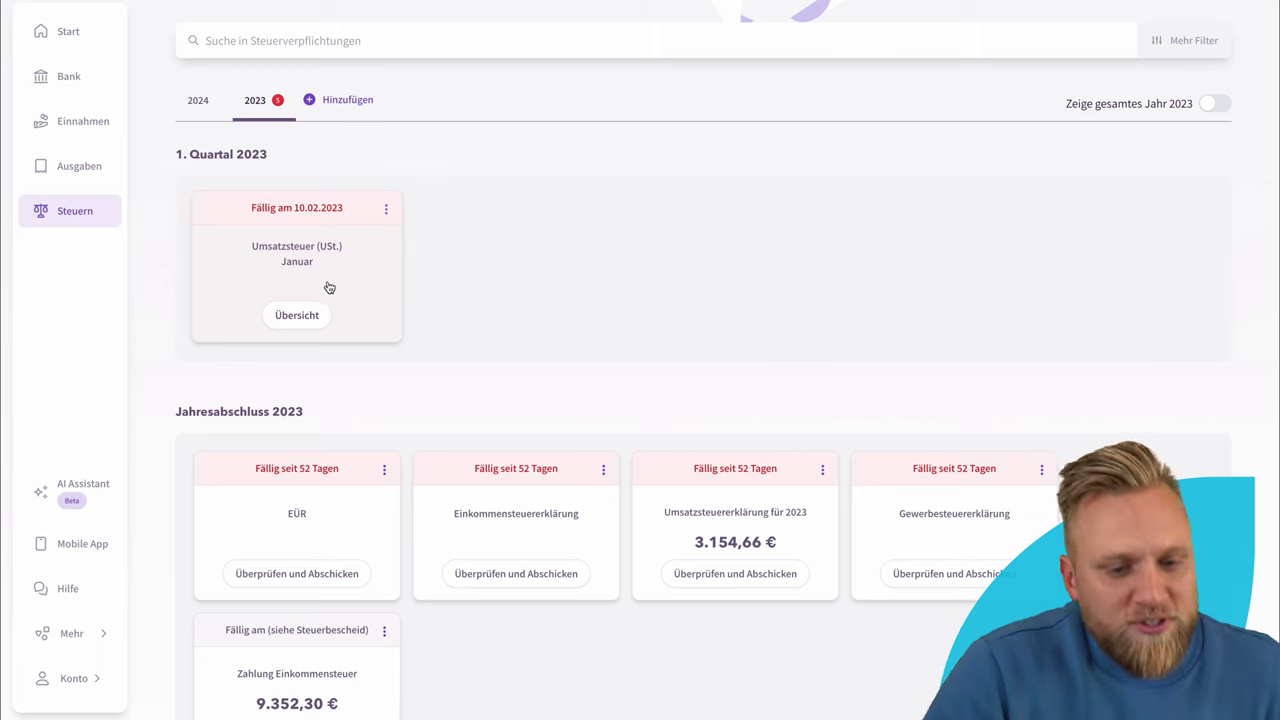
- Start the tax check of the Umsatzsteuer Januar 2023 return and confirm that the flagged high Sony expense is correct
click(299, 316)
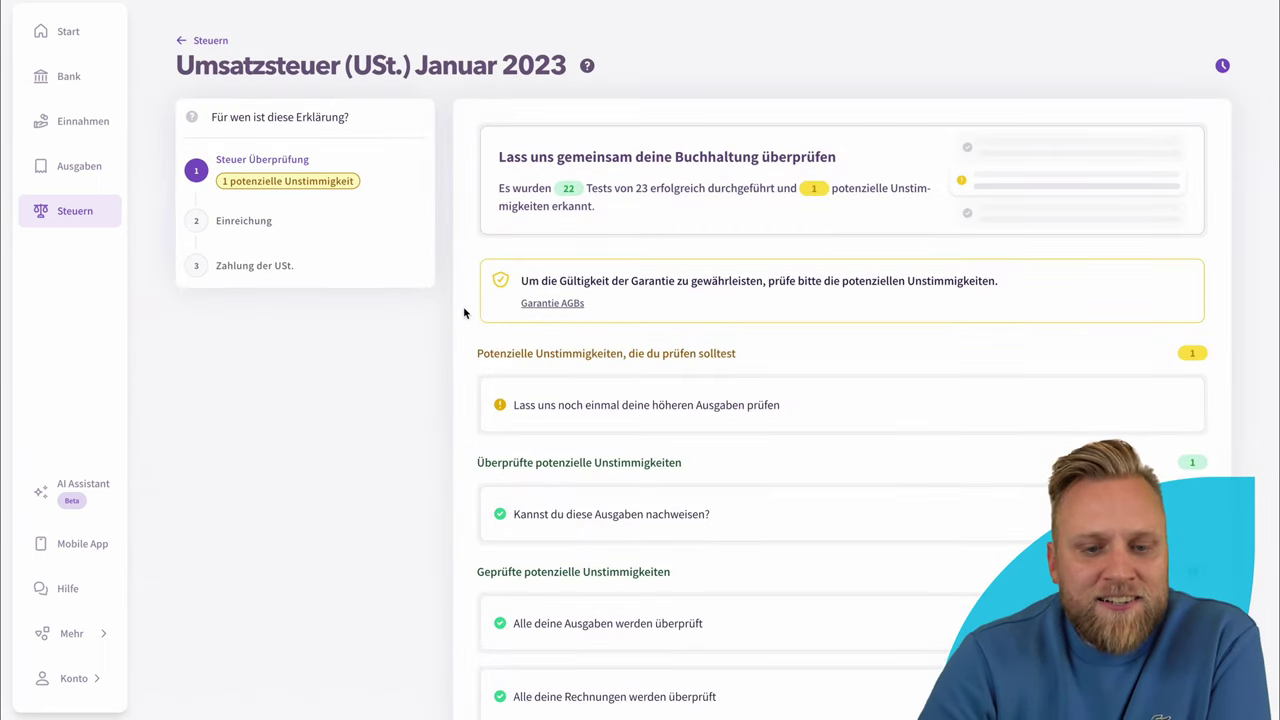
scroll(748, 300, down, 1)
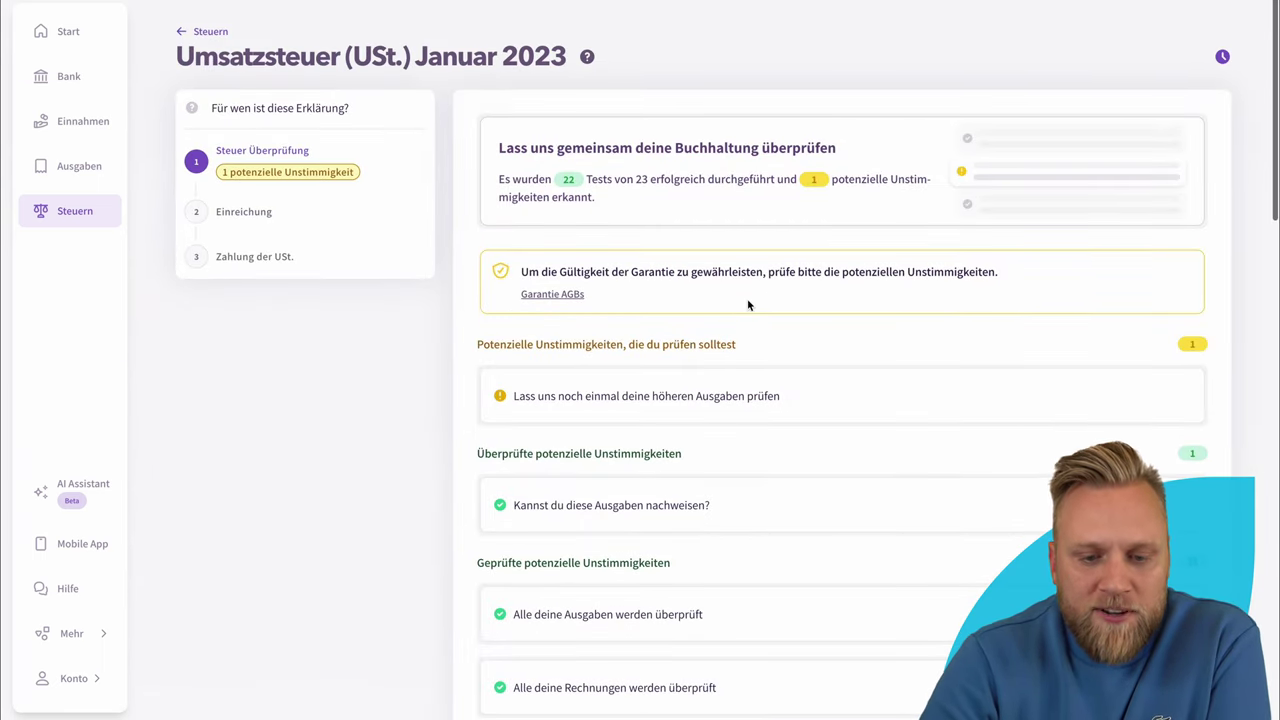
click(737, 395)
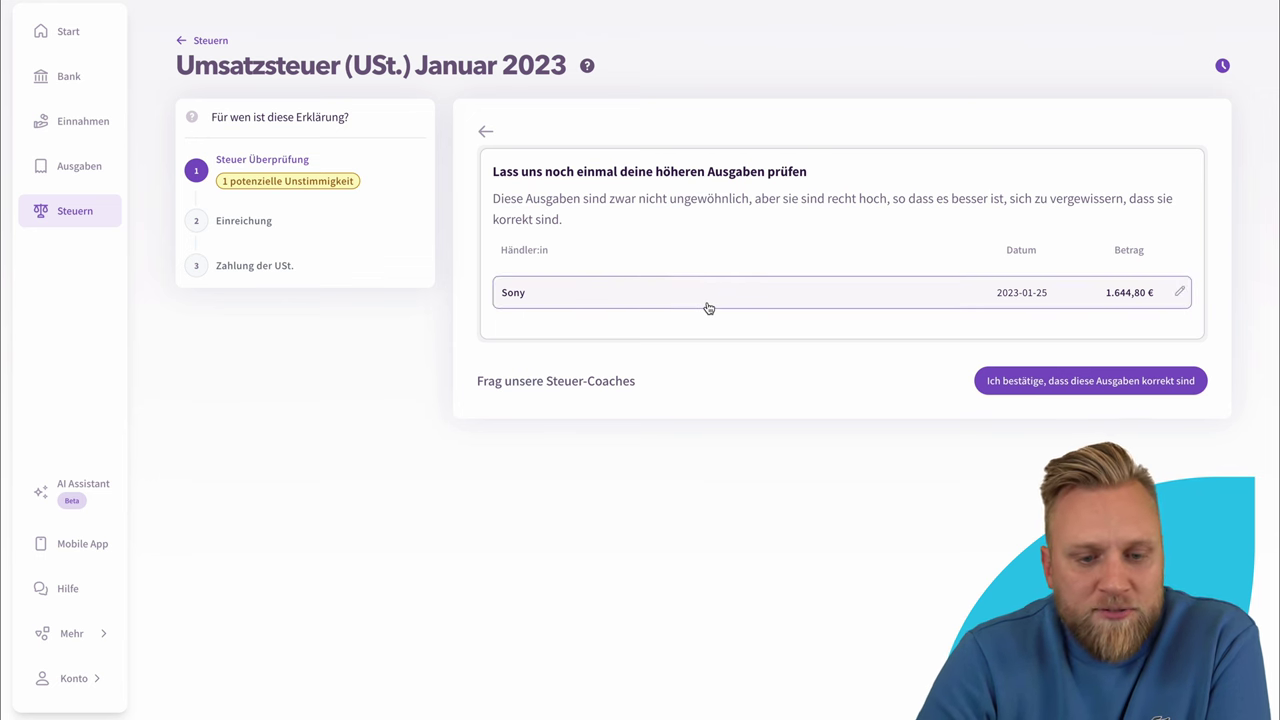
click(1076, 384)
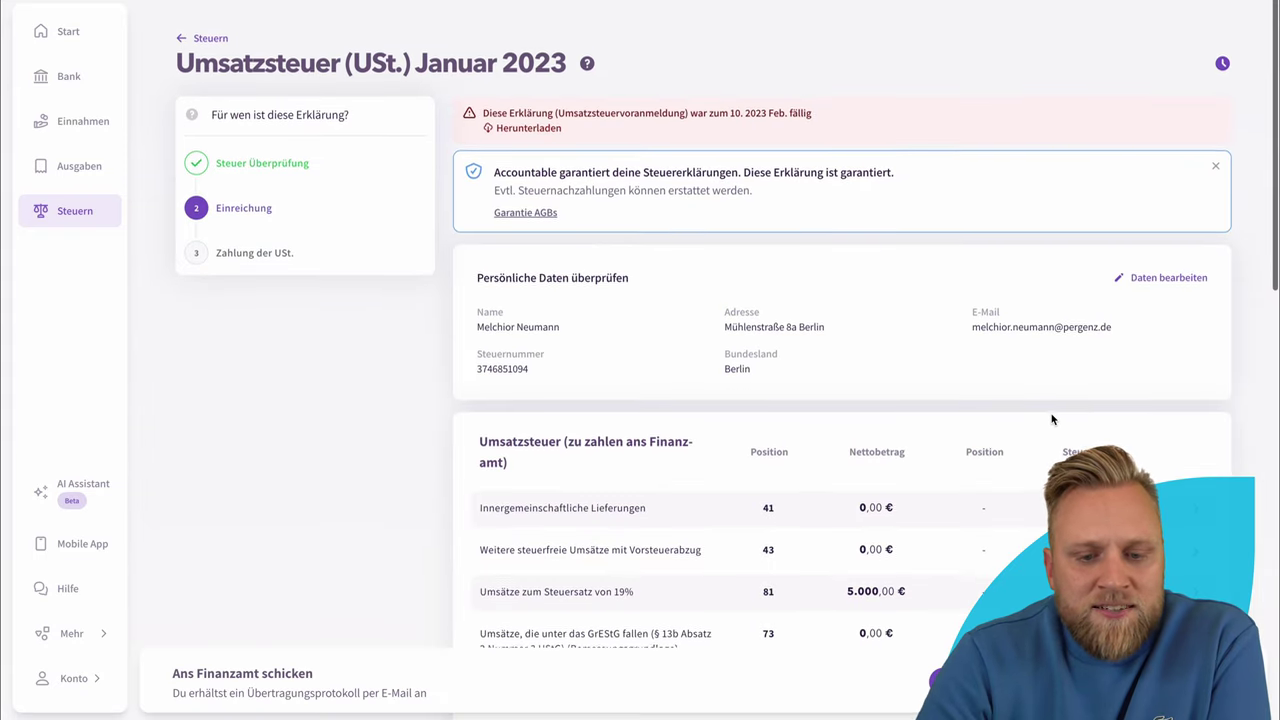
- Review the VAT positions of the January 2023 return and submit it to the Finanzamt
scroll(1051, 419, down, 2)
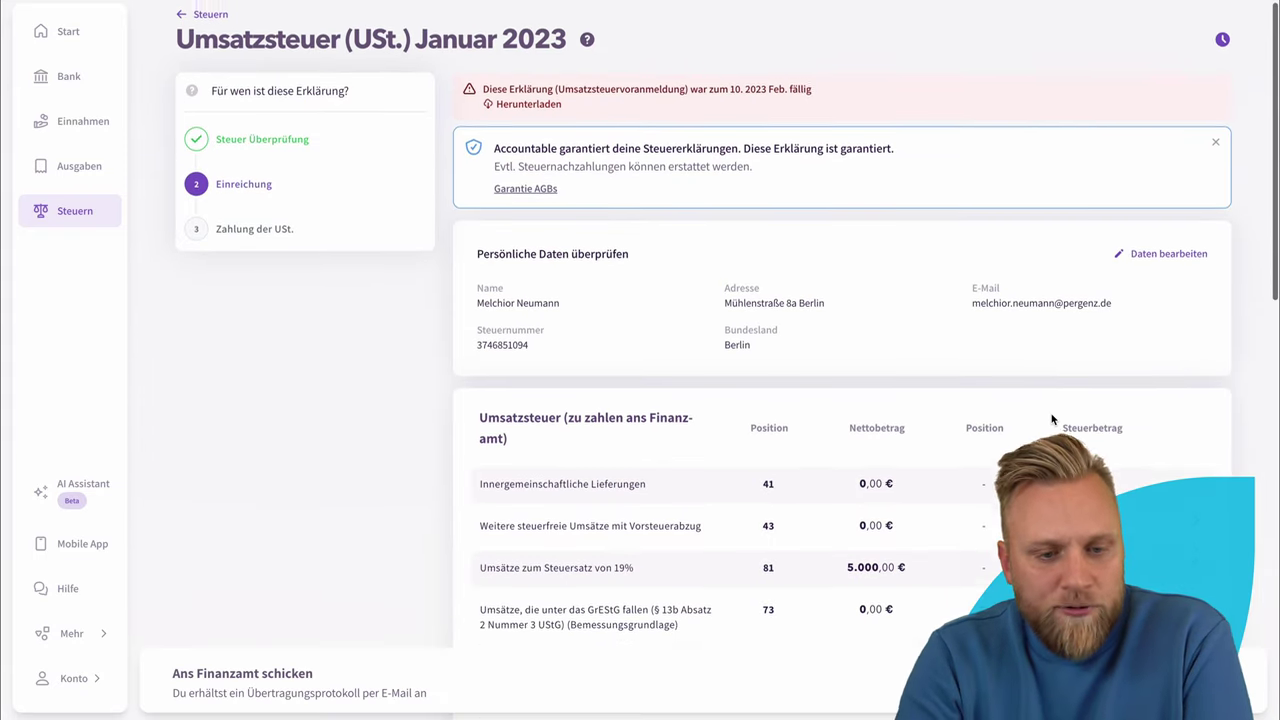
scroll(1051, 419, down, 6)
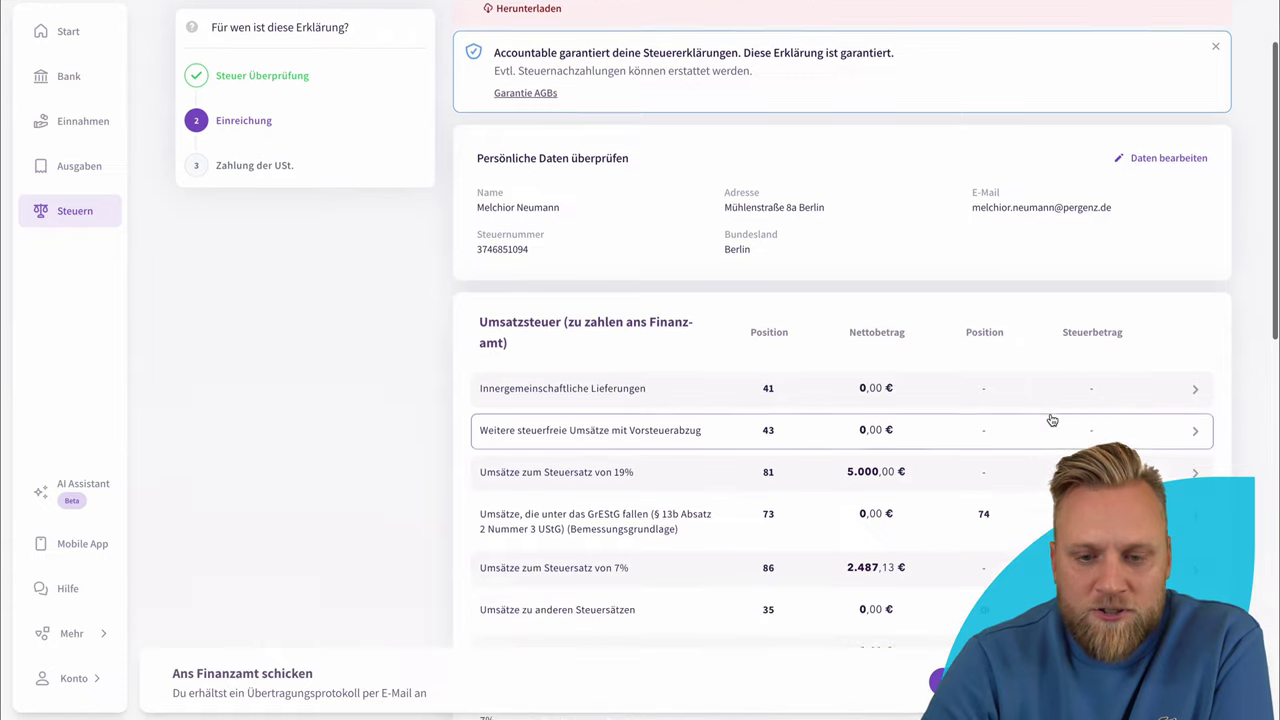
scroll(1051, 419, down, 5)
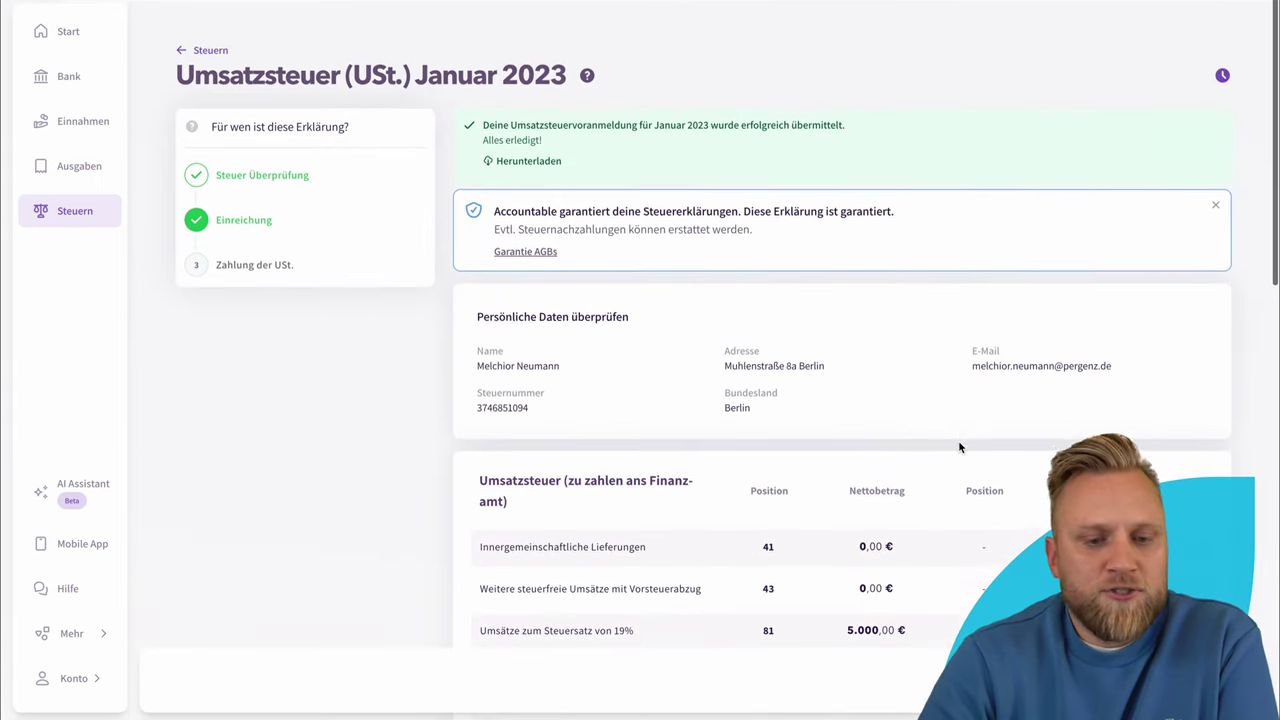
- Return to the Steuern overview, show the obligations for the entire year 2024, and switch to 2023
click(86, 217)
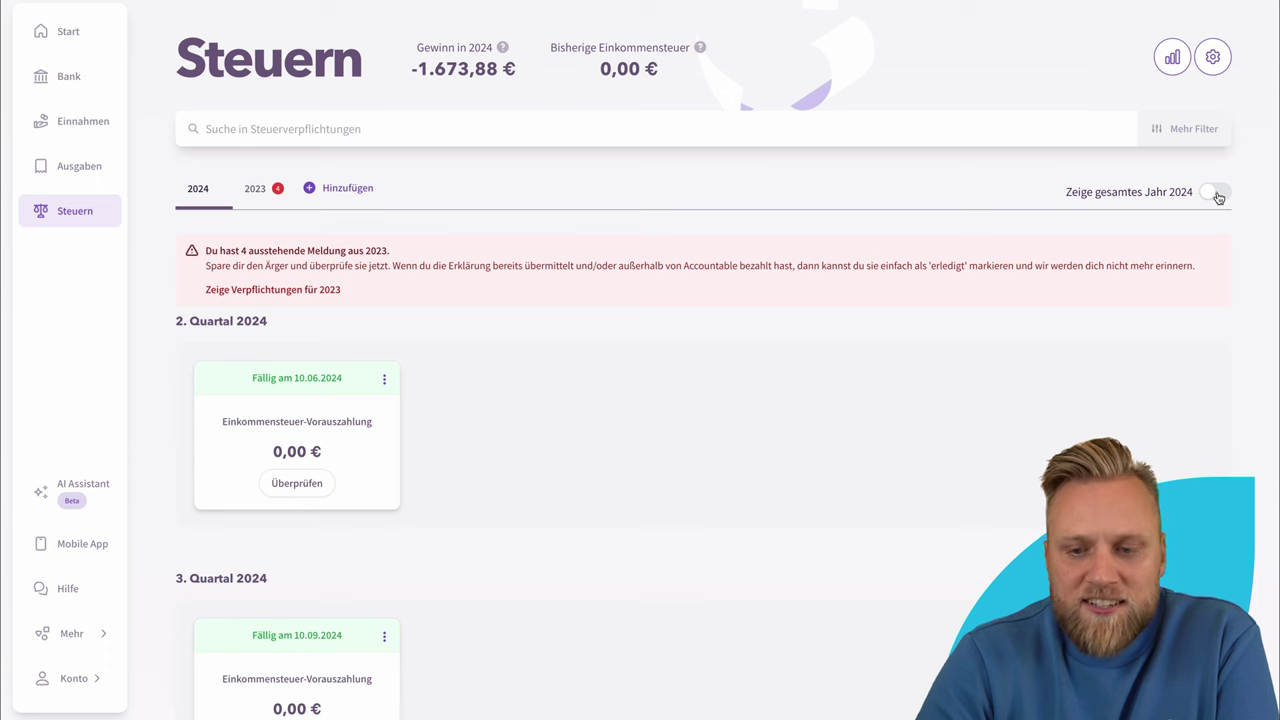
click(1217, 194)
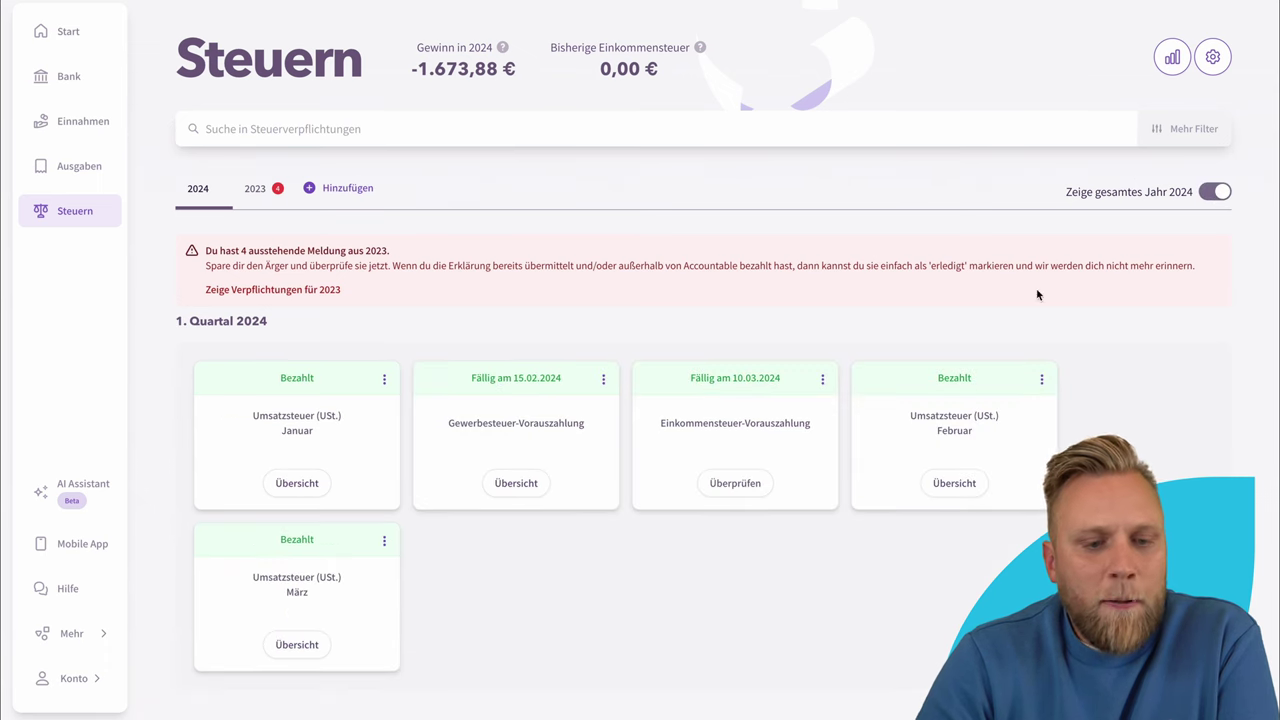
click(266, 191)
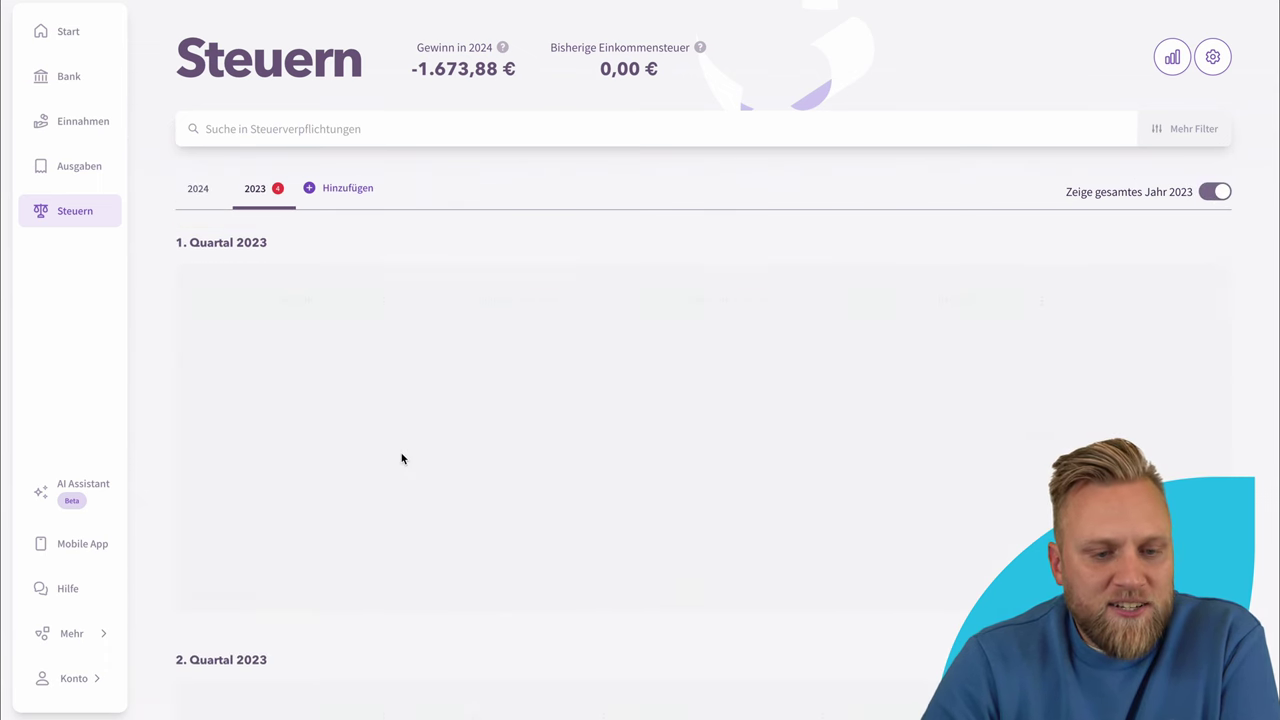
- Open the EÜR from the Jahresabschluss 2023 obligations and save the 2023 VAT status as Umsatzsteuerpflichtig
scroll(403, 458, down, 4)
scroll(400, 457, down, 10)
scroll(408, 437, up, 1)
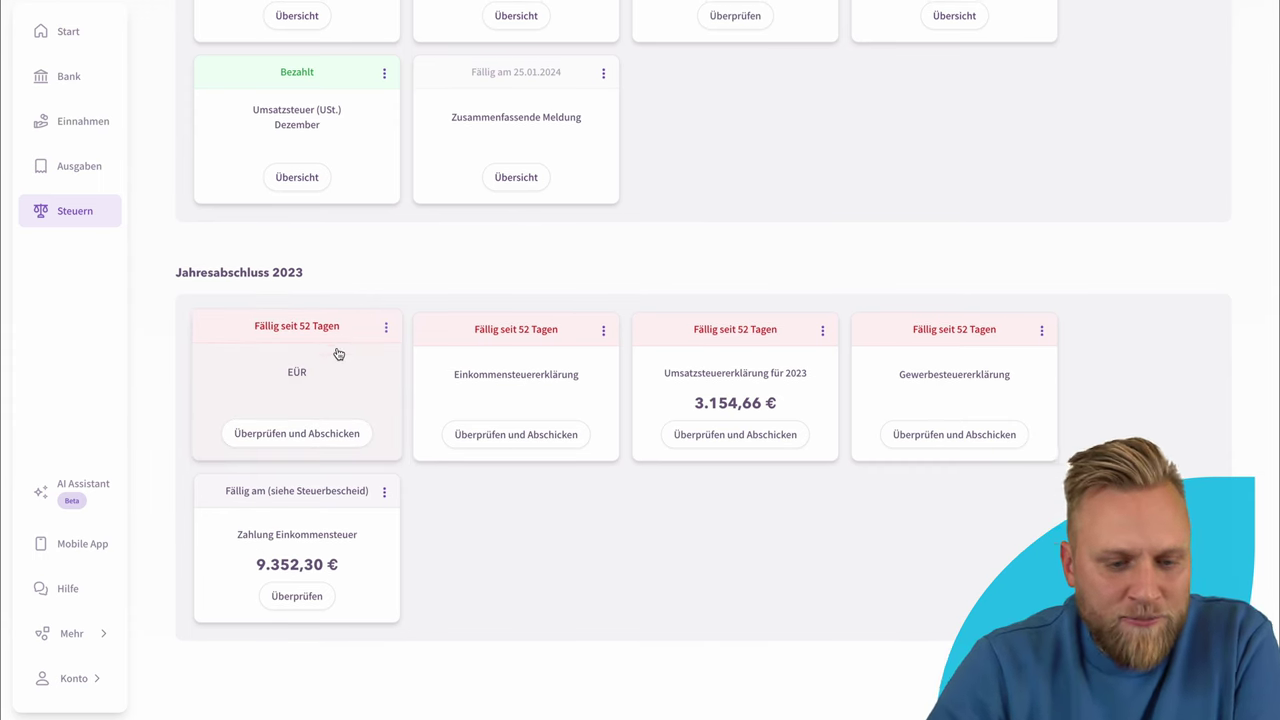
click(300, 434)
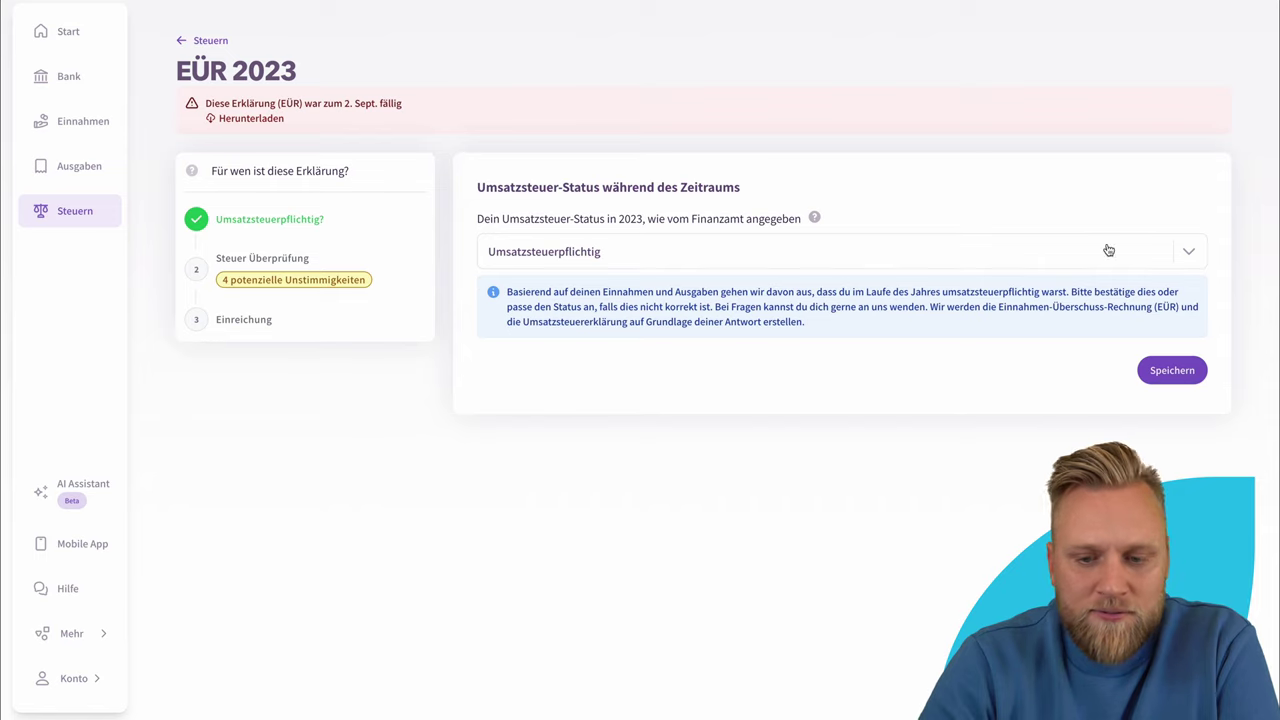
click(1175, 368)
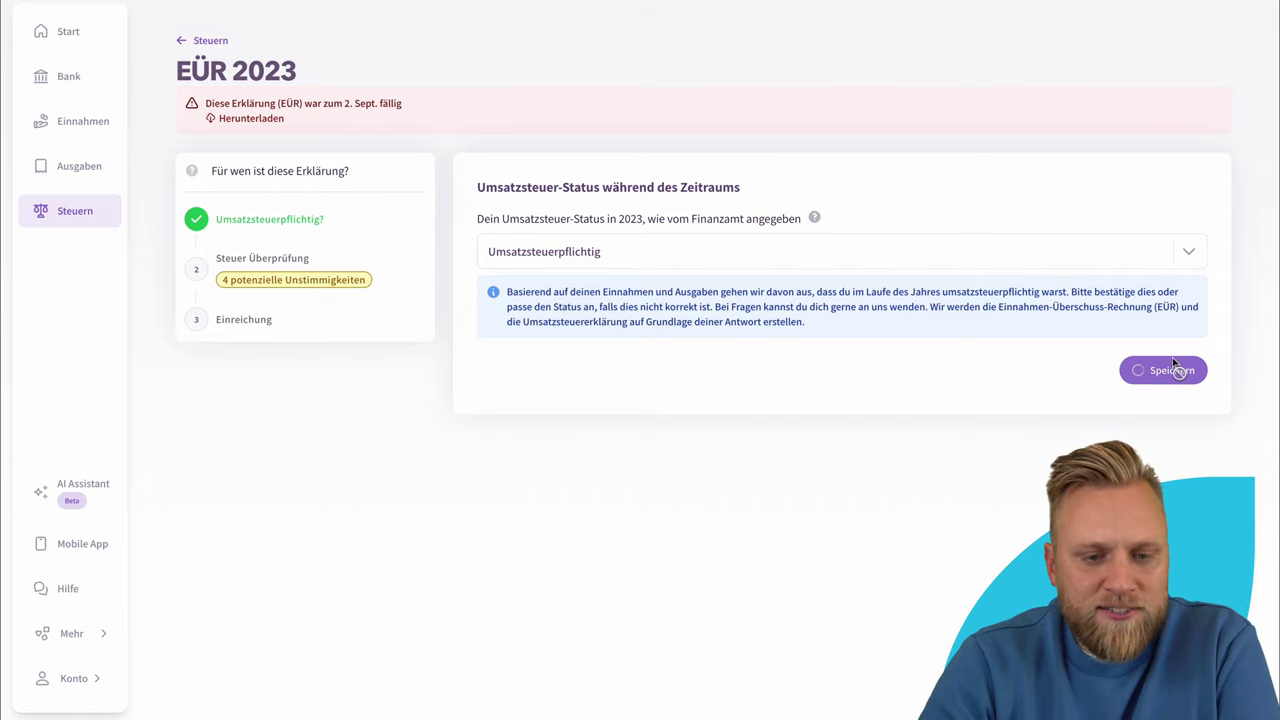
- Look through the EÜR tax check and continue to the Einreichung stage without checking the potential inconsistencies
scroll(1178, 370, down, 15)
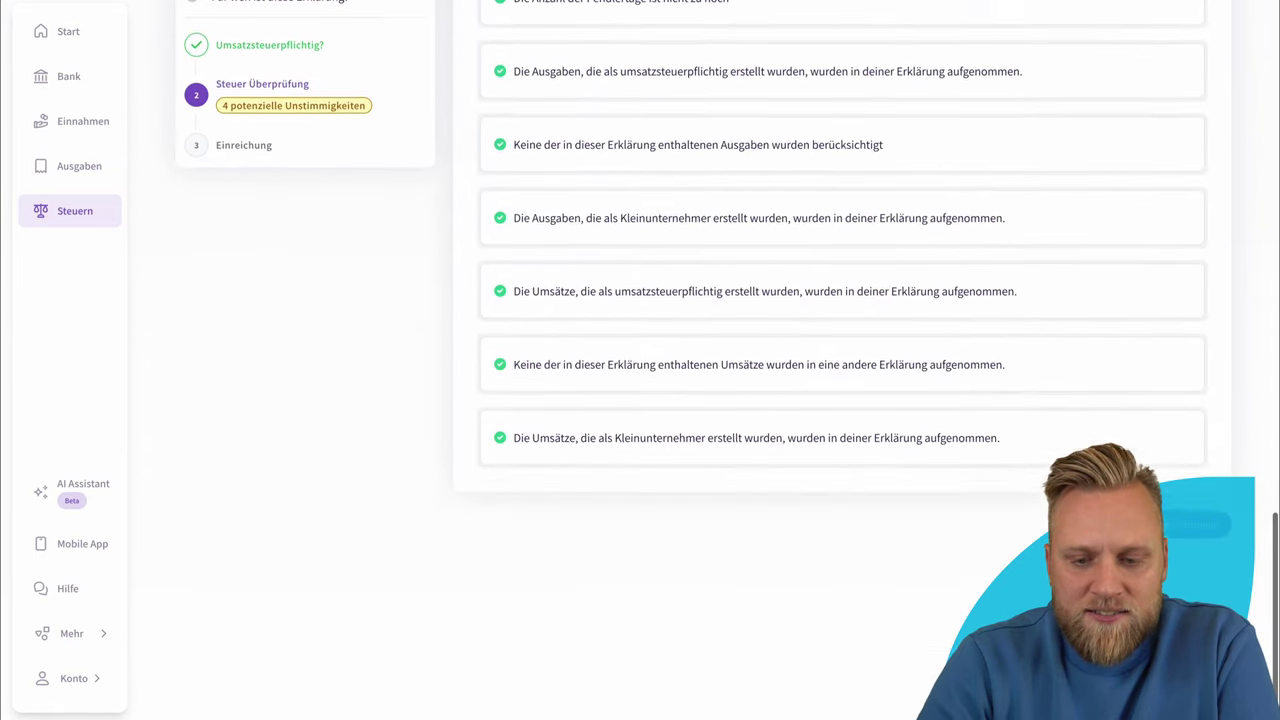
scroll(731, 304, up, 1)
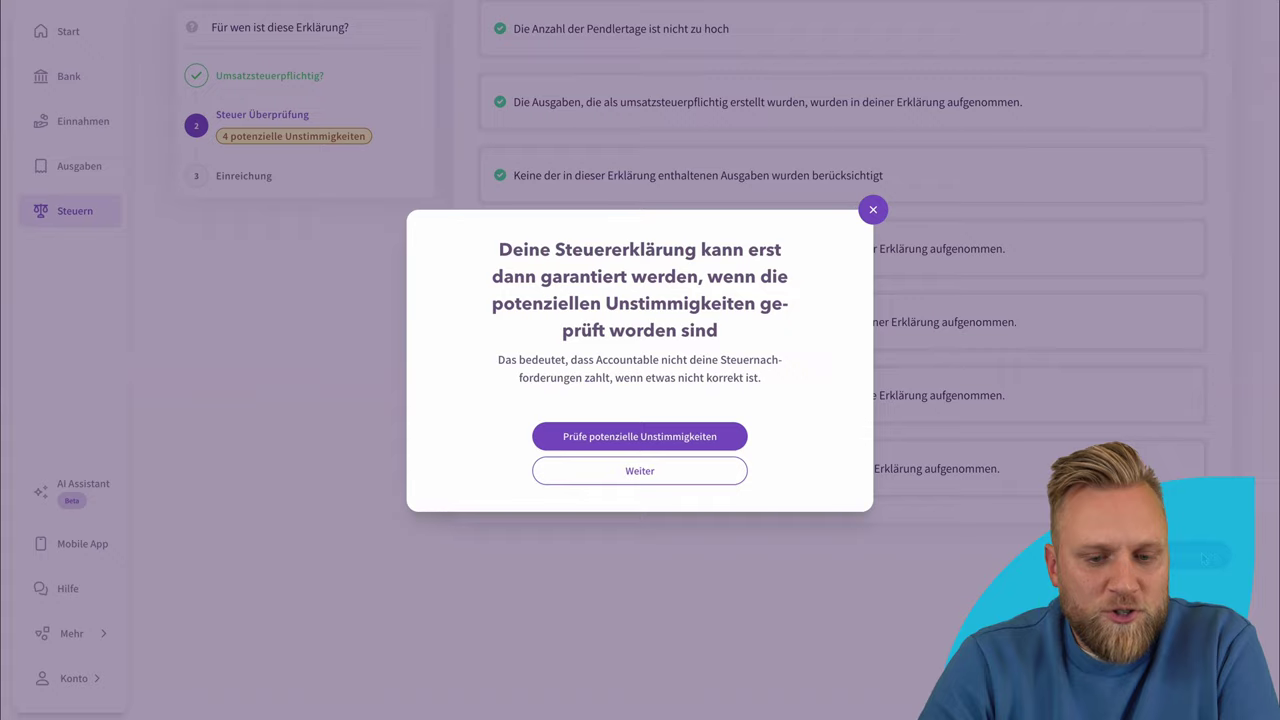
click(664, 472)
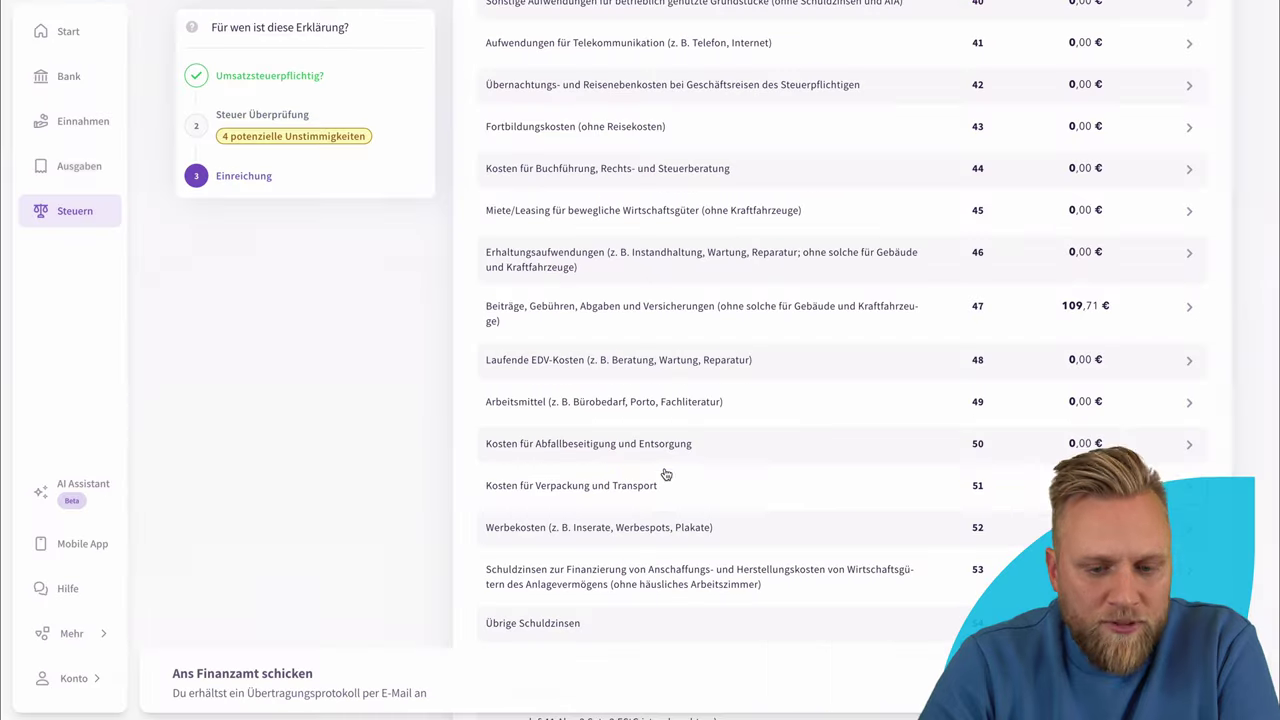
- Hide the empty rows in the EÜR 2023 and examine its income, expenses, profit calculation and Anlage AVEÜR
scroll(666, 474, up, 7)
scroll(666, 474, up, 10)
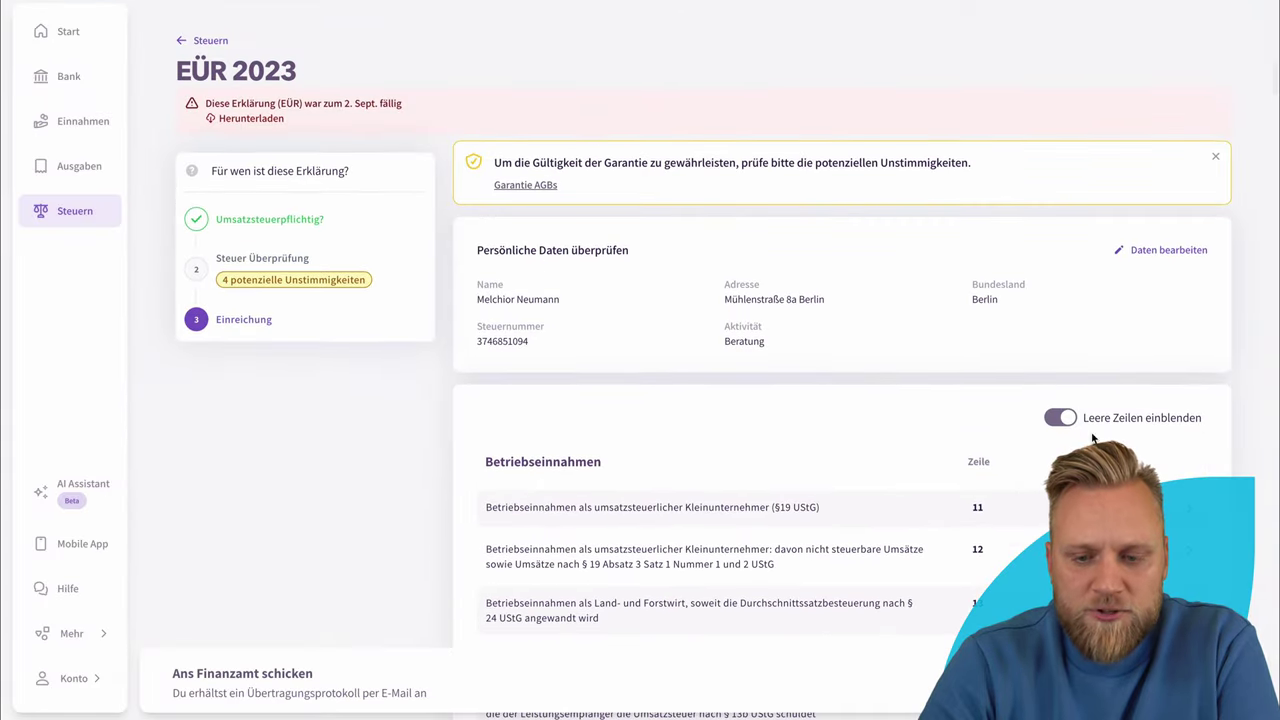
scroll(918, 507, down, 5)
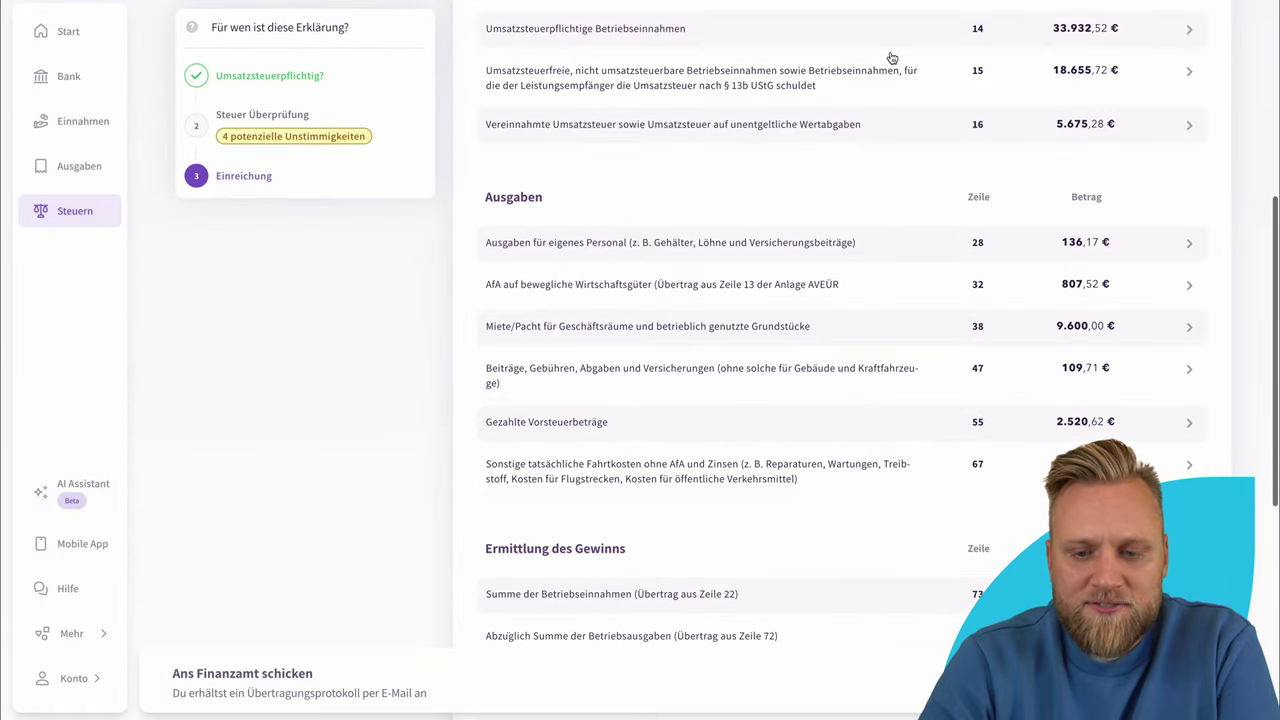
scroll(1195, 242, down, 5)
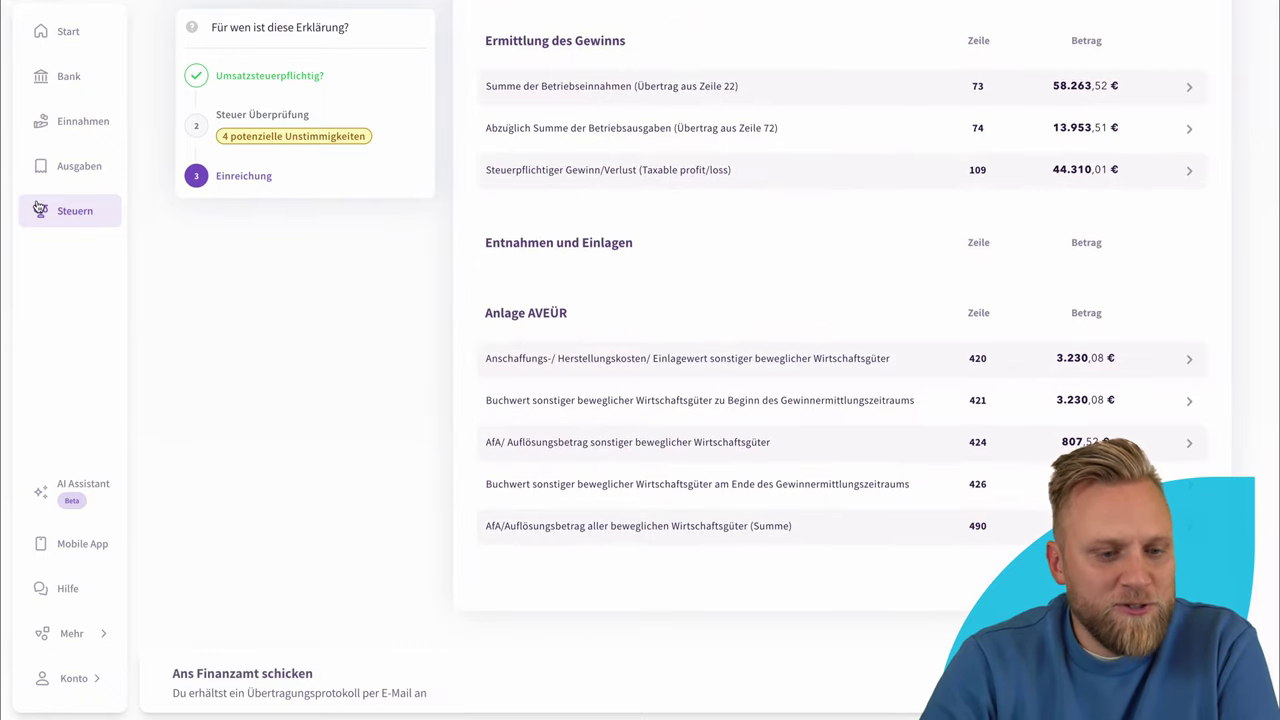
- Return to the Steuern area and review the 2023 obligations, including the annual declarations under Jahresabschluss 2023
click(72, 212)
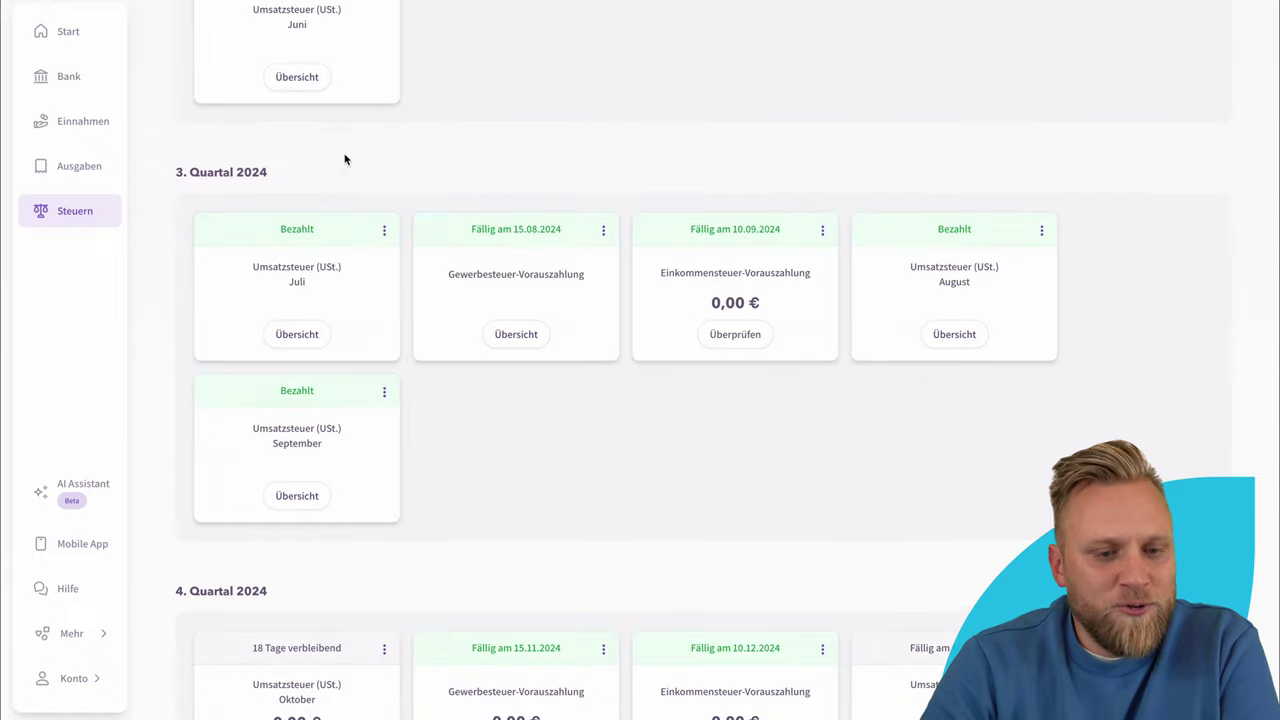
scroll(443, 391, down, 8)
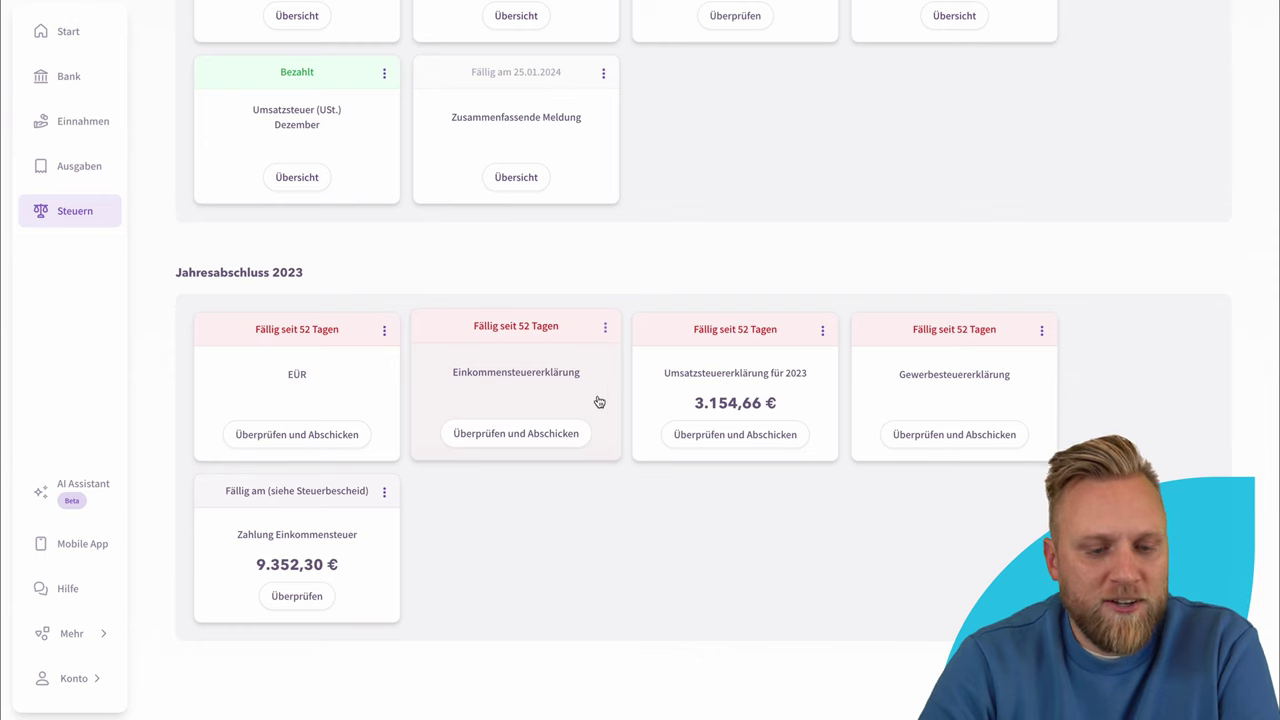
scroll(583, 580, up, 1)
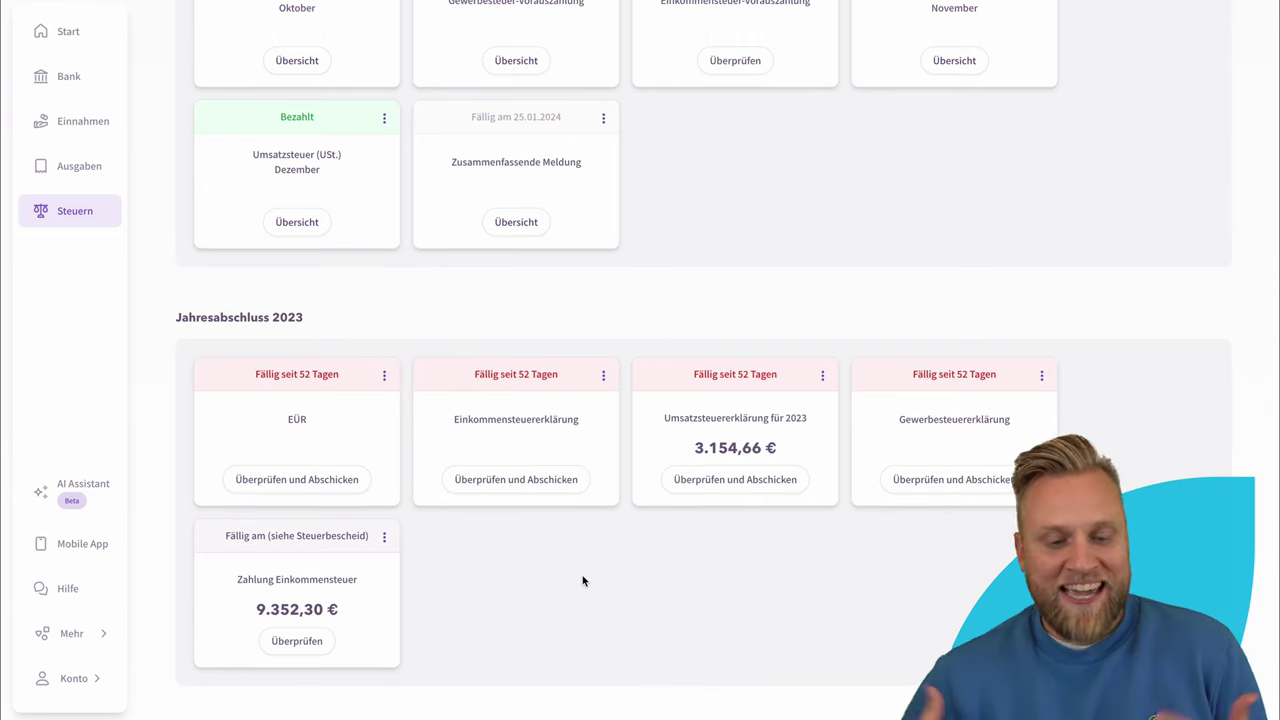
scroll(583, 580, up, 15)
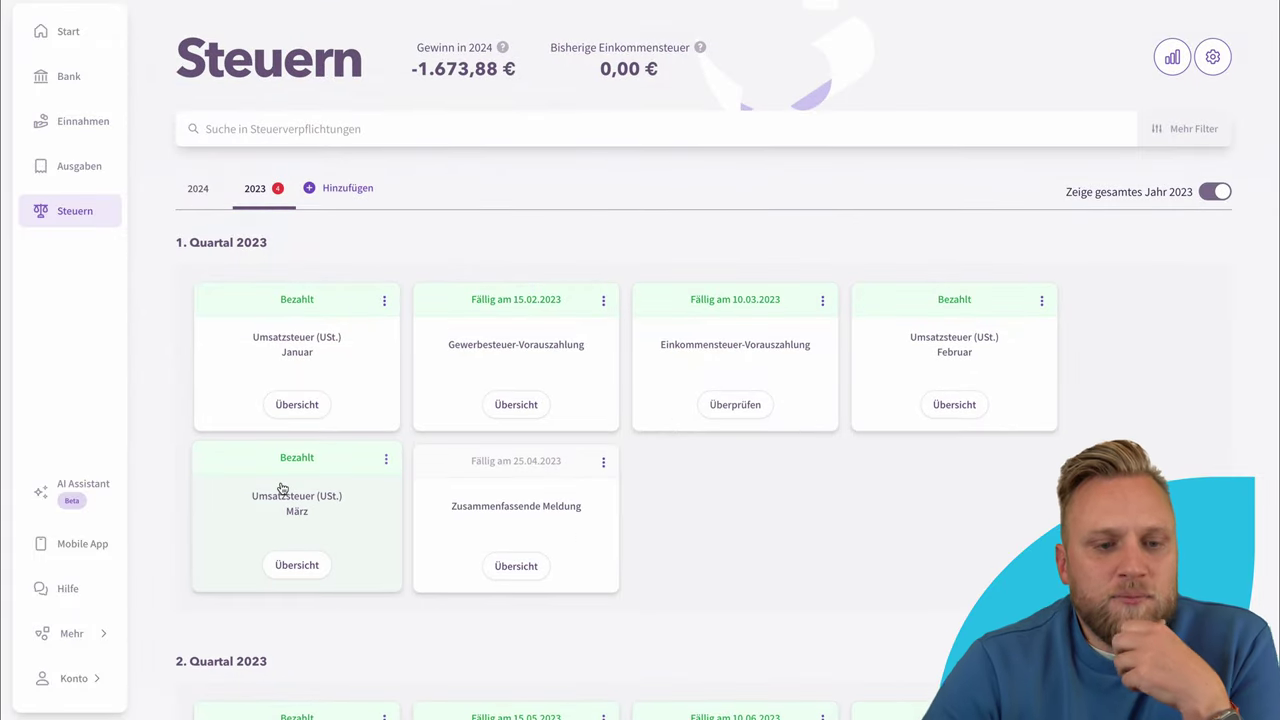
- Ask the AI Assistant the suggested question "Wie kann ich mein Auto von der Steuer absetzen?"
click(93, 491)
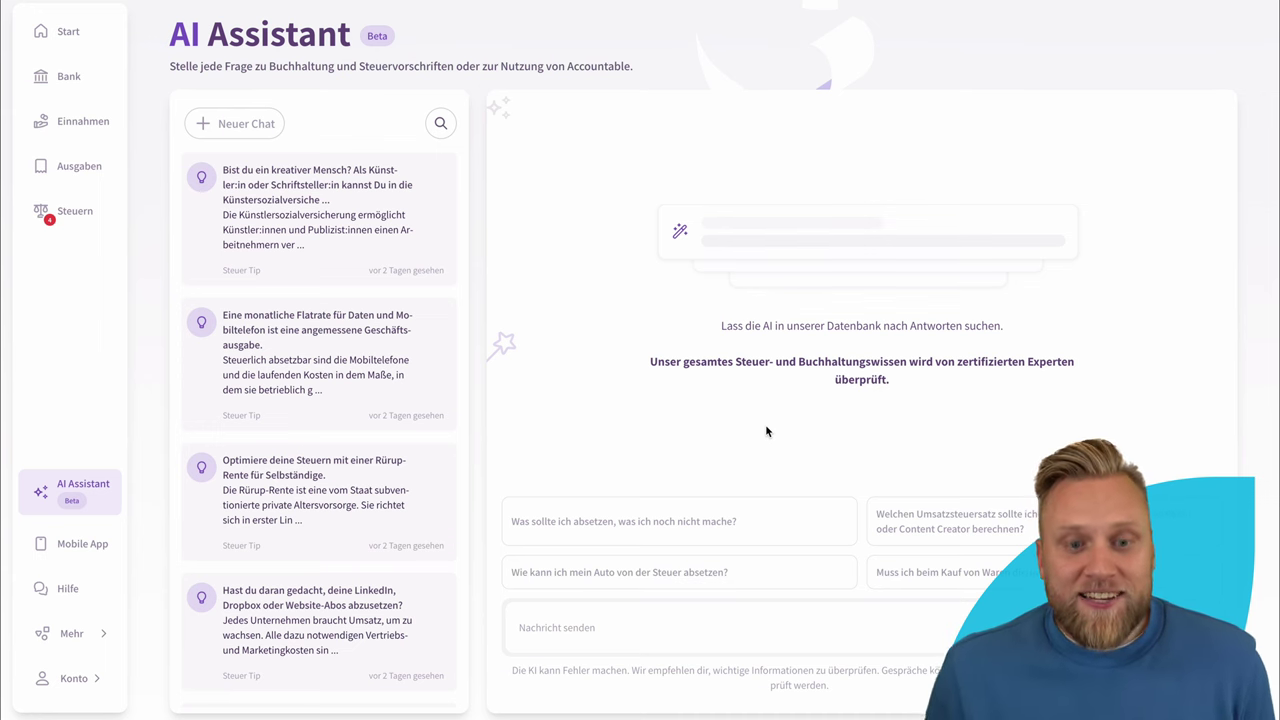
click(593, 623)
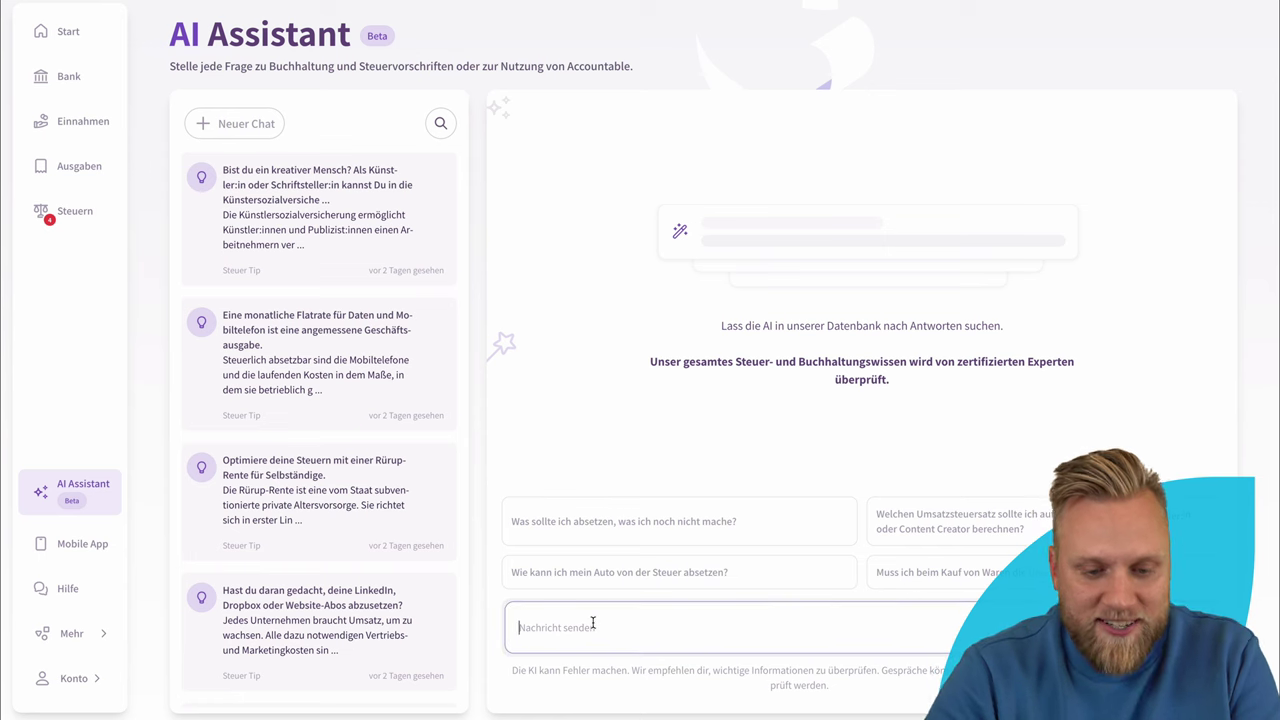
click(641, 577)
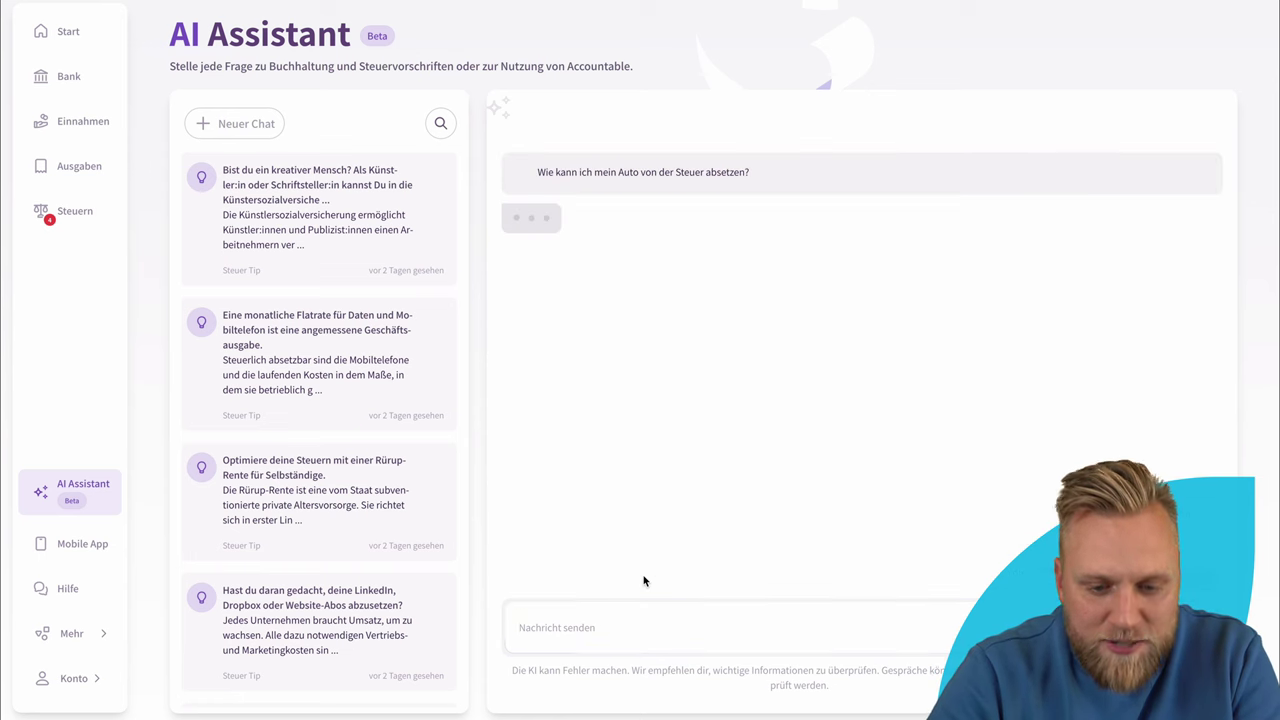